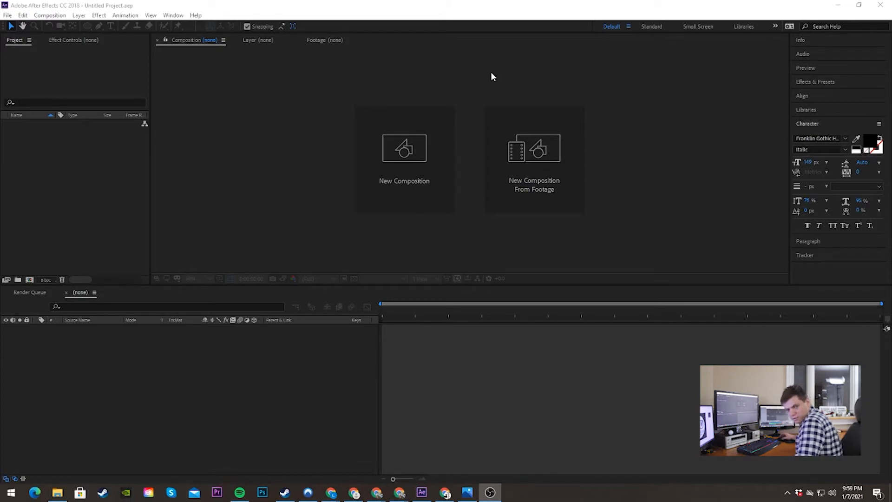
Step: Create a new composition named "main comp" with a frame size of 1920 × 1080 px
{"action": "left_click", "coordinate": [493, 76]}
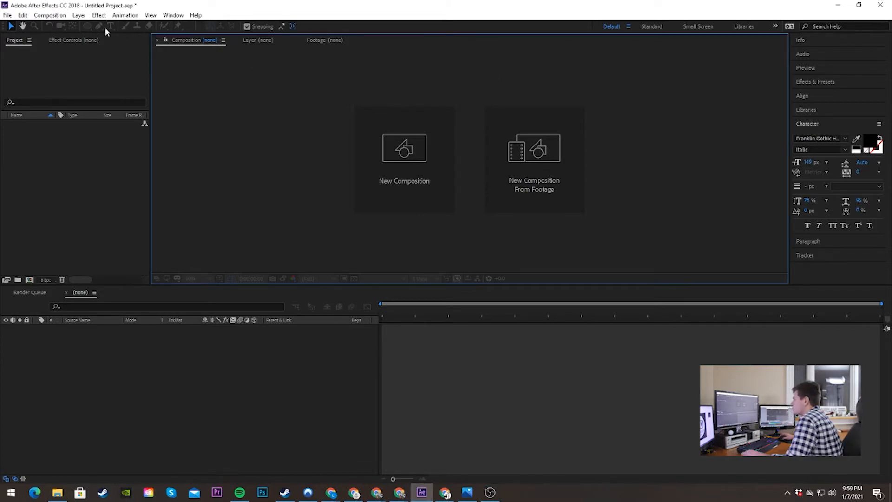
{"action": "left_click", "coordinate": [51, 16]}
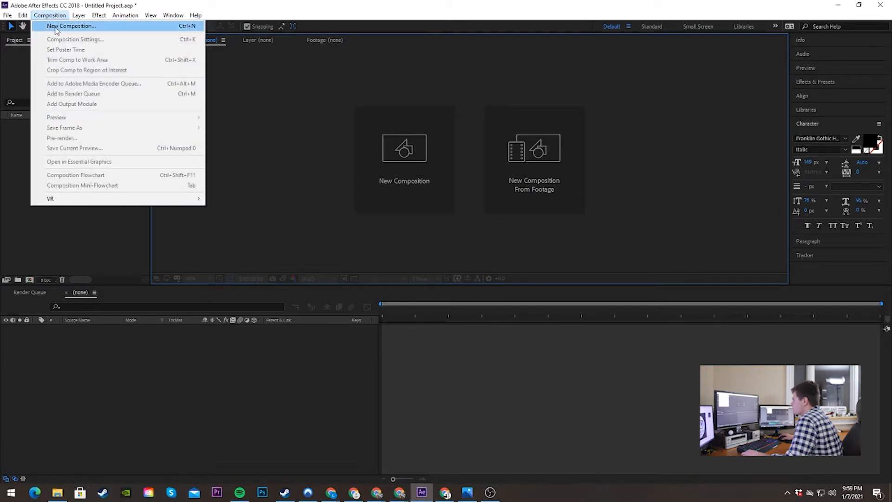
{"action": "left_click", "coordinate": [55, 27]}
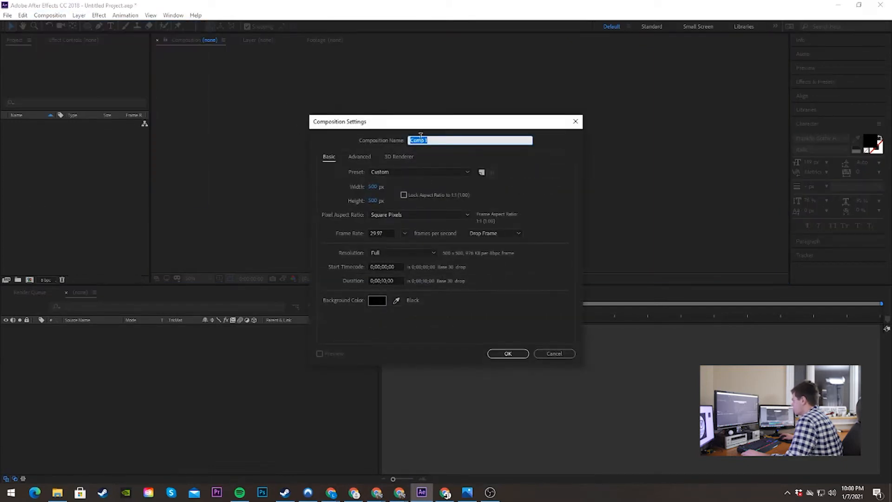
{"action": "type", "text": "main c"}
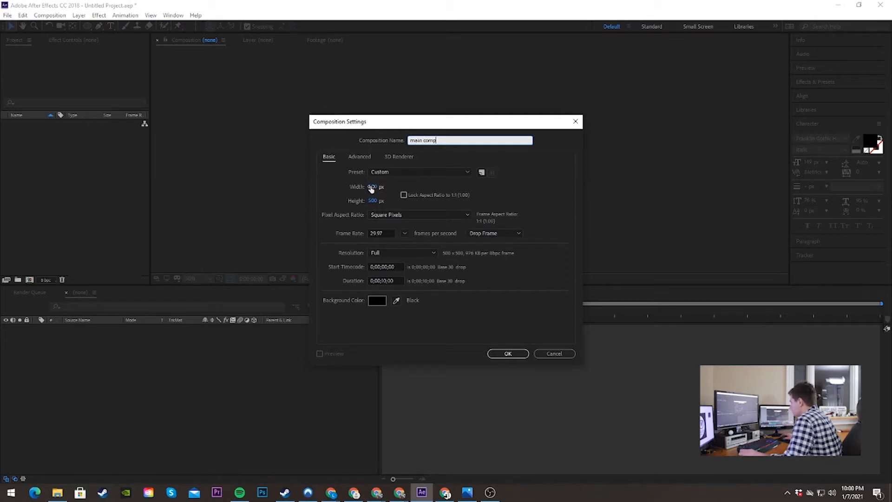
{"action": "left_click", "coordinate": [372, 187]}
{"action": "type", "text": "4"}
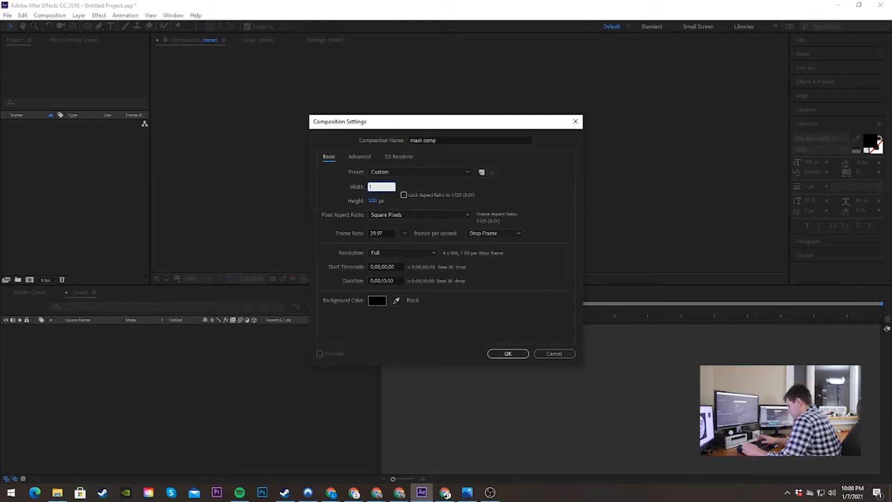
{"action": "type", "text": "920"}
{"action": "left_click", "coordinate": [371, 200]}
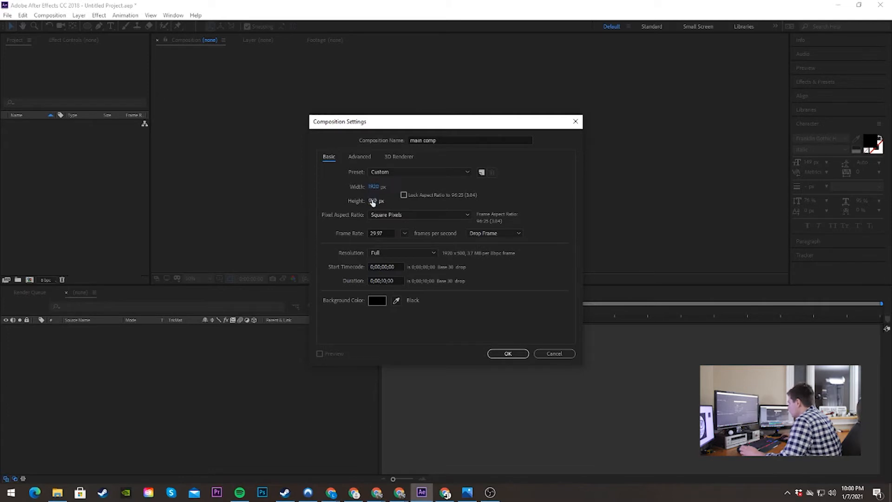
{"action": "type", "text": "1080"}
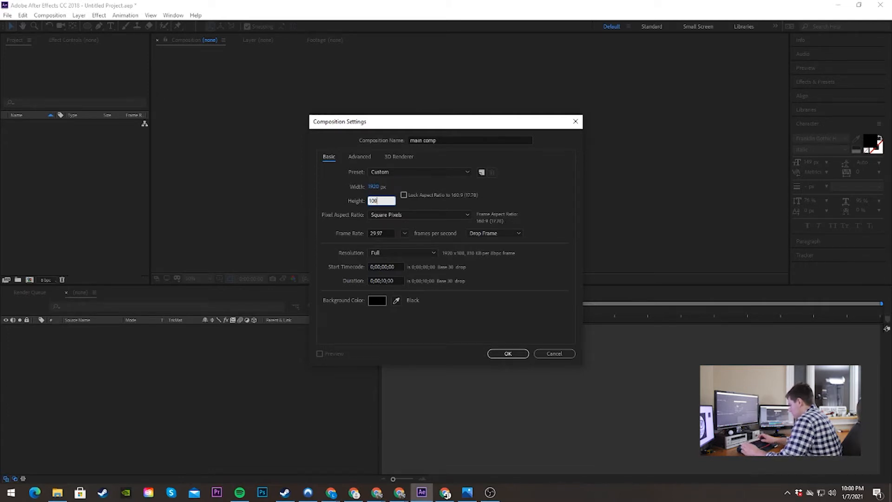
{"action": "left_click", "coordinate": [515, 353]}
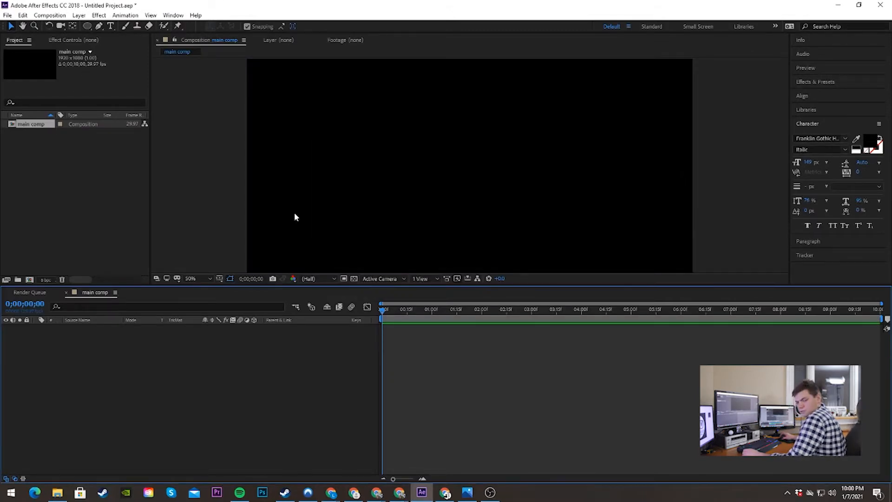
Step: Switch to Photos and examine the circular reference logo in Capture.JPG
{"action": "left_click", "coordinate": [88, 26]}
{"action": "key", "text": "alt+Tab"}
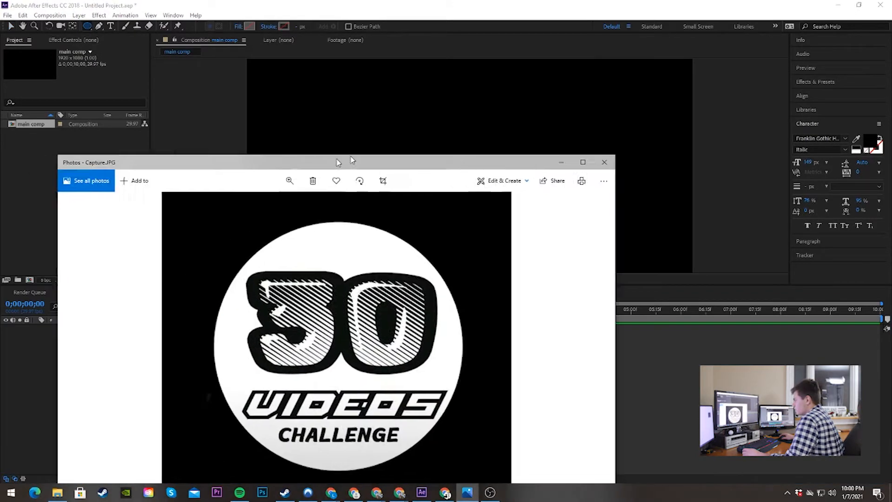
{"action": "double_click", "coordinate": [338, 163]}
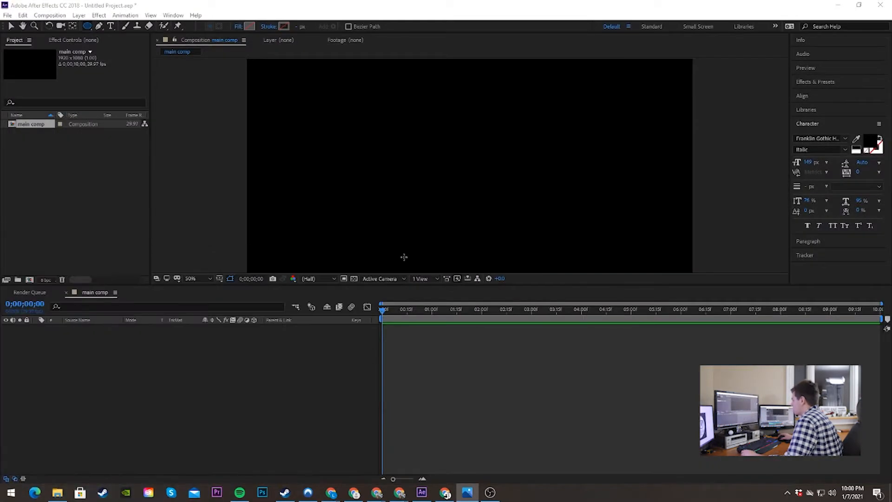
Step: Draw a perfect circle with the Ellipse tool and center it horizontally and vertically in the composition
{"action": "left_click_drag", "start_coordinate": [91, 27], "coordinate": [124, 47]}
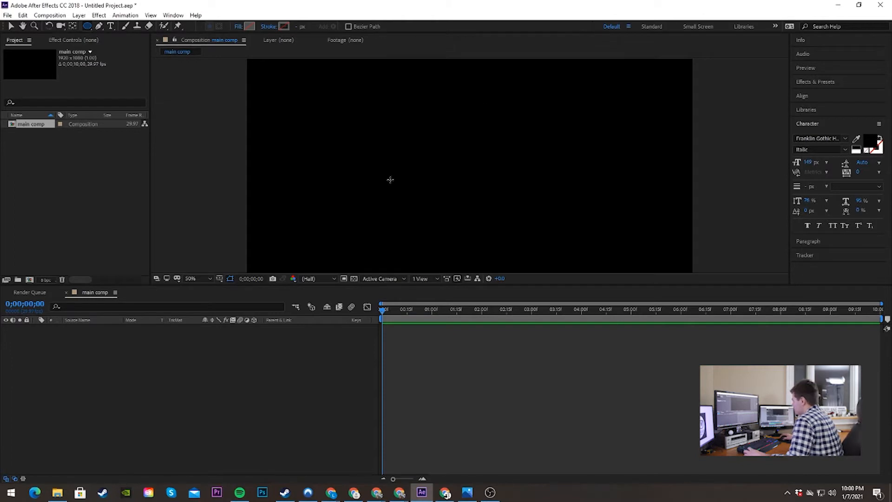
{"action": "left_click_drag", "start_coordinate": [333, 82], "coordinate": [514, 169]}
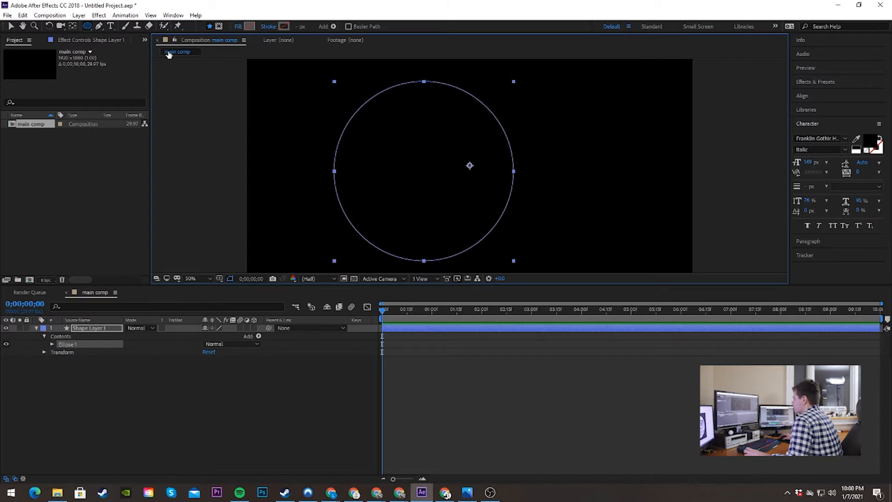
{"action": "left_click", "coordinate": [809, 98]}
{"action": "left_click", "coordinate": [815, 119]}
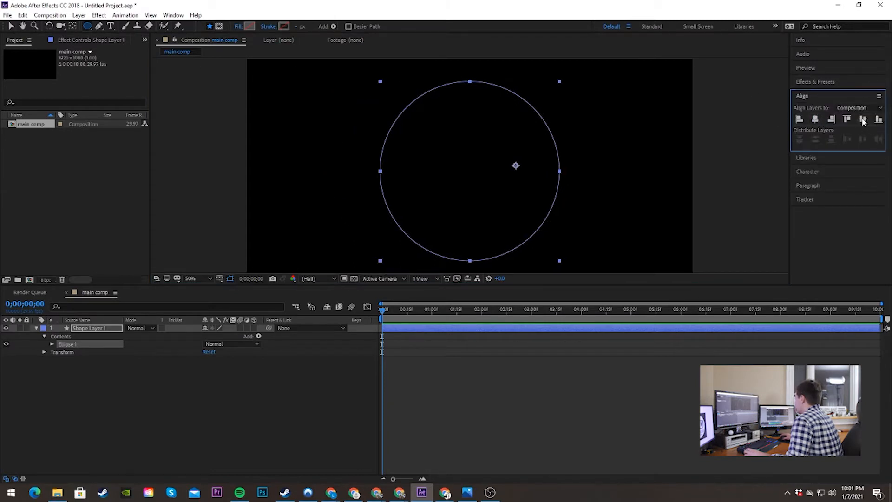
{"action": "left_click", "coordinate": [863, 119]}
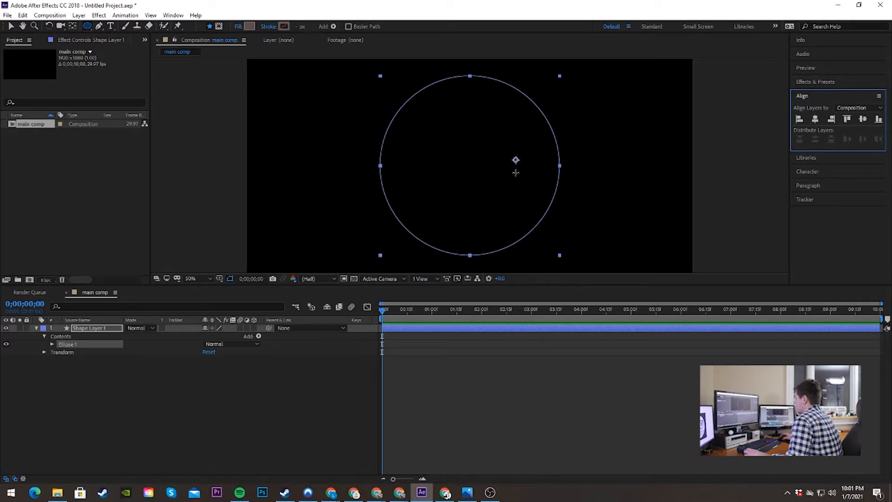
Step: Move the shape layer's anchor point to the exact center of the circle with snapping enabled
{"action": "key", "text": "v"}
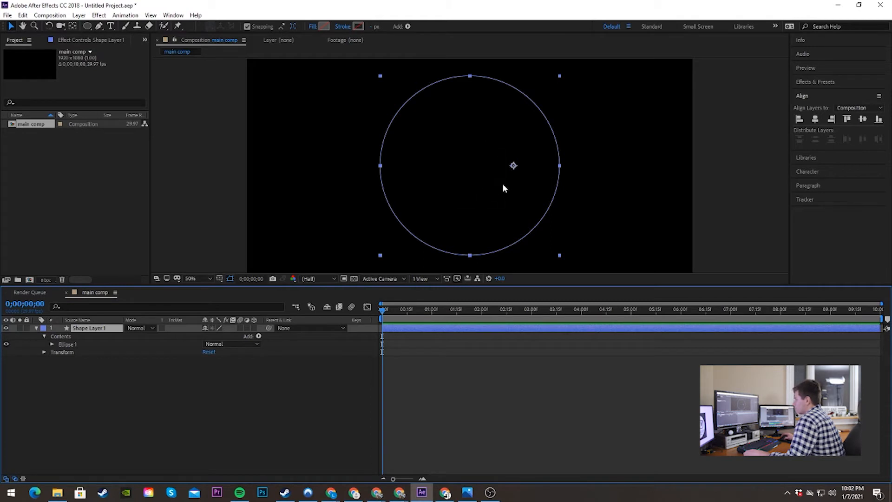
{"action": "left_click", "coordinate": [74, 26]}
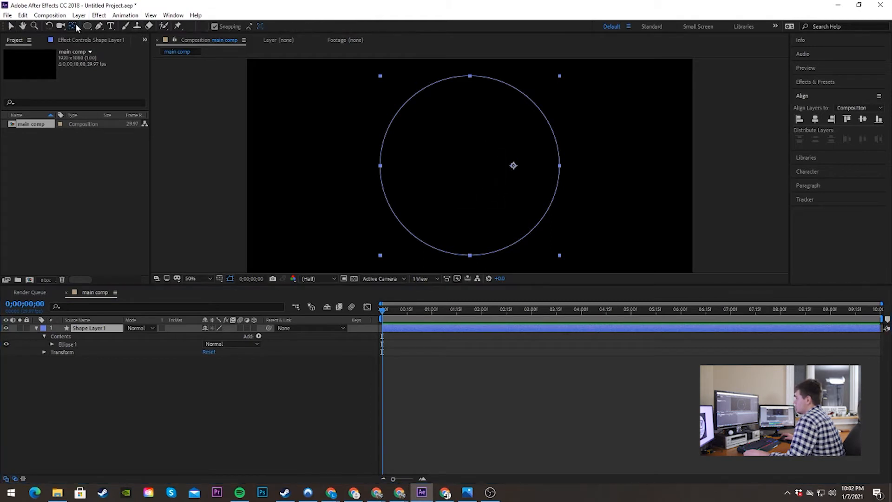
{"action": "left_click", "coordinate": [513, 166]}
{"action": "left_click_drag", "start_coordinate": [514, 166], "coordinate": [511, 166]}
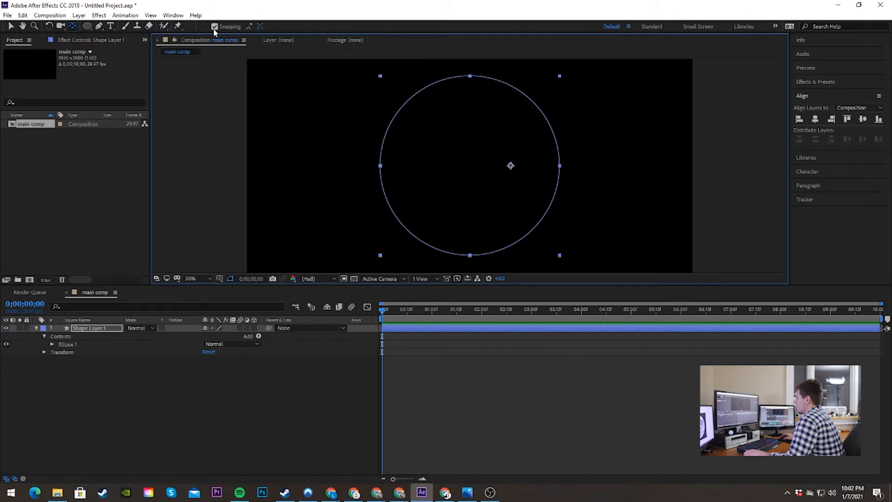
{"action": "left_click", "coordinate": [214, 28]}
{"action": "left_click", "coordinate": [214, 28]}
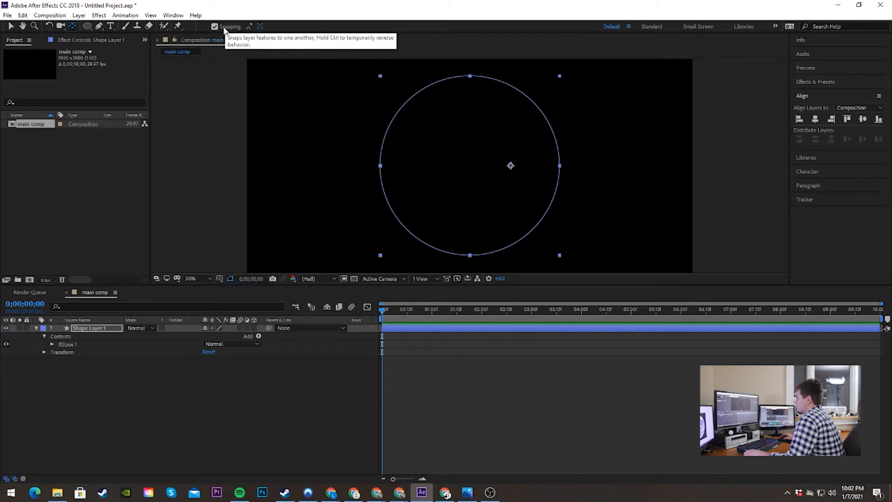
{"action": "left_click_drag", "start_coordinate": [511, 167], "coordinate": [471, 166]}
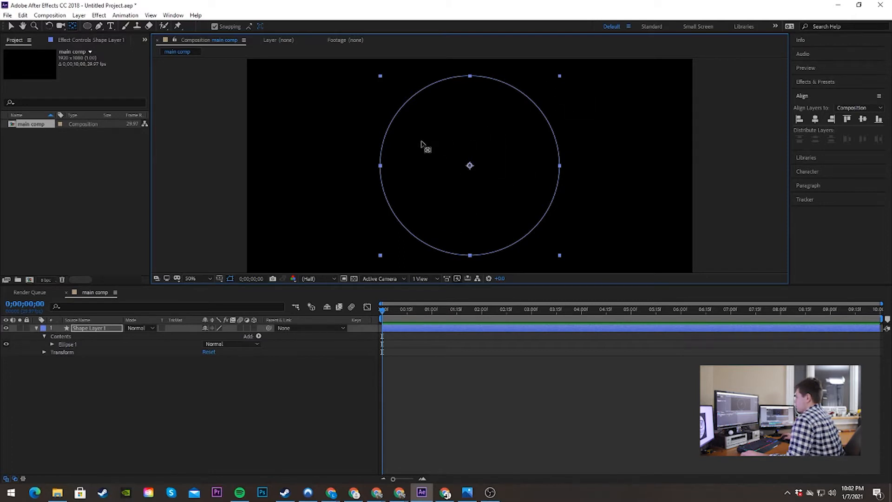
Step: Fill the circle with solid white (FFFFFF)
{"action": "left_click", "coordinate": [87, 26]}
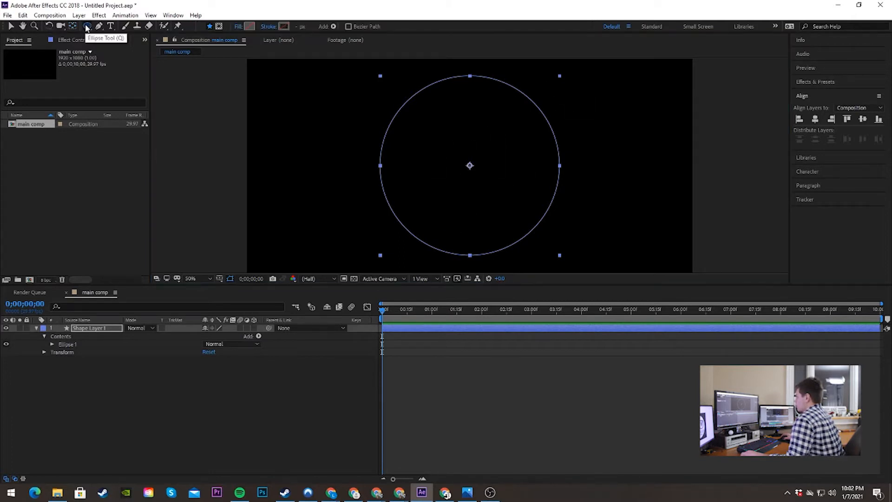
{"action": "left_click", "coordinate": [250, 27]}
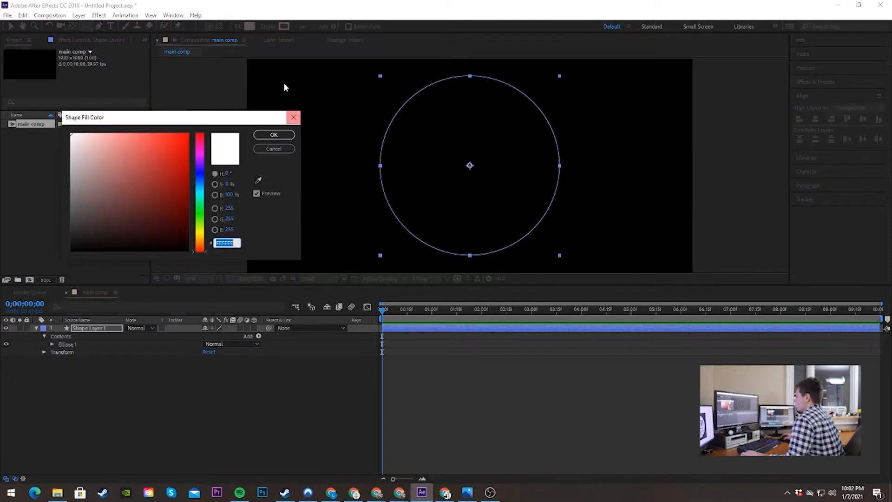
{"action": "left_click", "coordinate": [274, 134]}
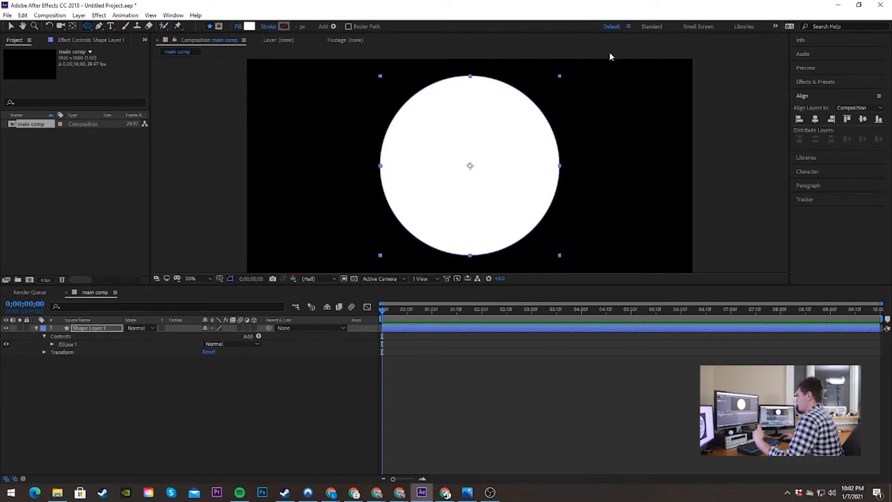
{"action": "left_click", "coordinate": [250, 26]}
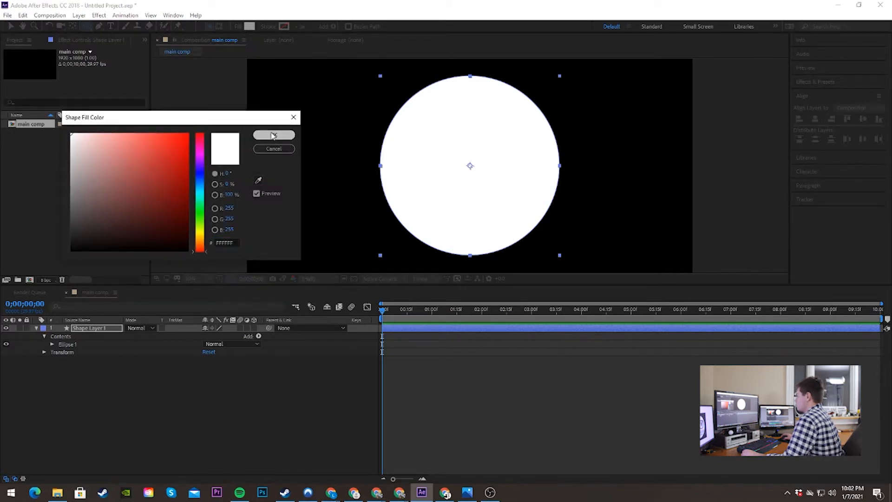
{"action": "left_click", "coordinate": [274, 135]}
Step: Set the circle's fill type to None
{"action": "left_click", "coordinate": [240, 28]}
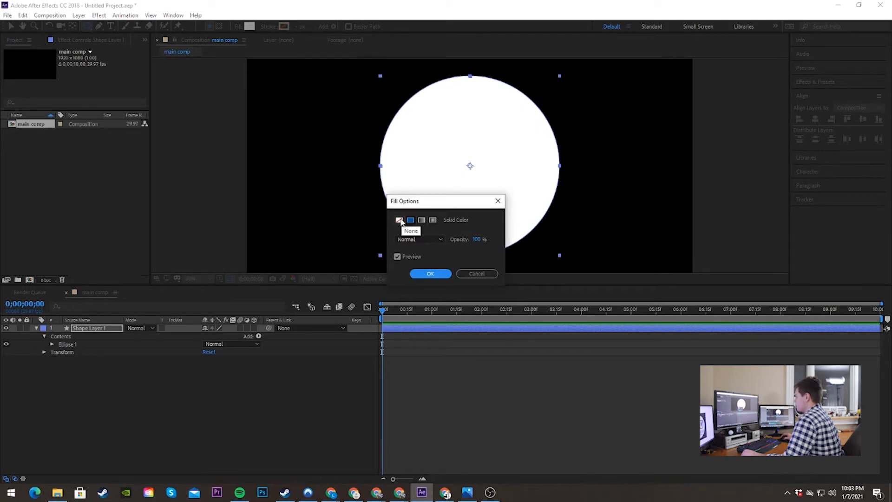
{"action": "left_click", "coordinate": [400, 221]}
{"action": "left_click", "coordinate": [448, 274]}
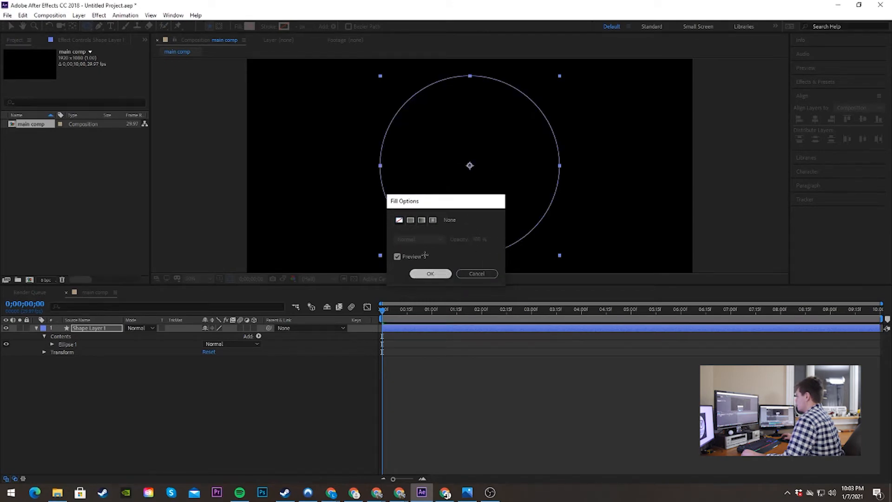
Step: Give the circle a solid white stroke, reduce the stroke width to a thin outline, and deselect the layer
{"action": "left_click", "coordinate": [268, 26]}
{"action": "left_click", "coordinate": [407, 220]}
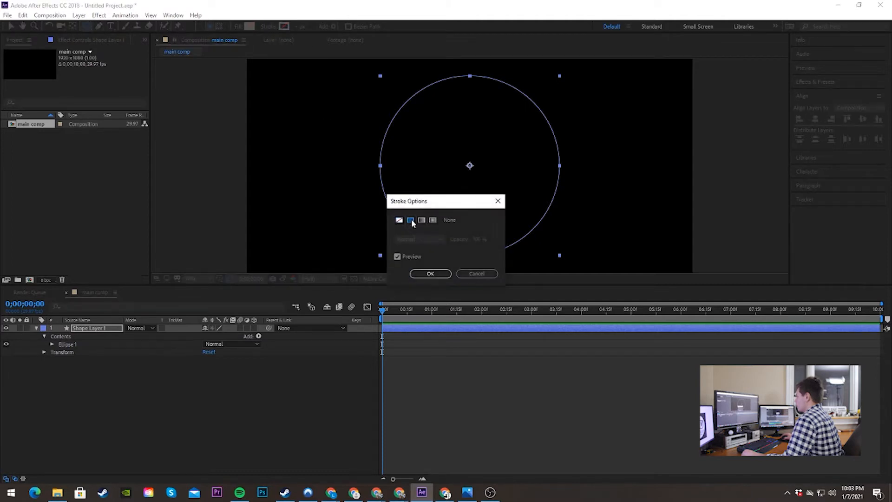
{"action": "left_click", "coordinate": [432, 274]}
{"action": "mouse_move", "coordinate": [296, 27]}
{"action": "left_mouse_down"}
{"action": "mouse_move", "coordinate": [304, 27]}
{"action": "mouse_move", "coordinate": [296, 27]}
{"action": "left_mouse_up"}
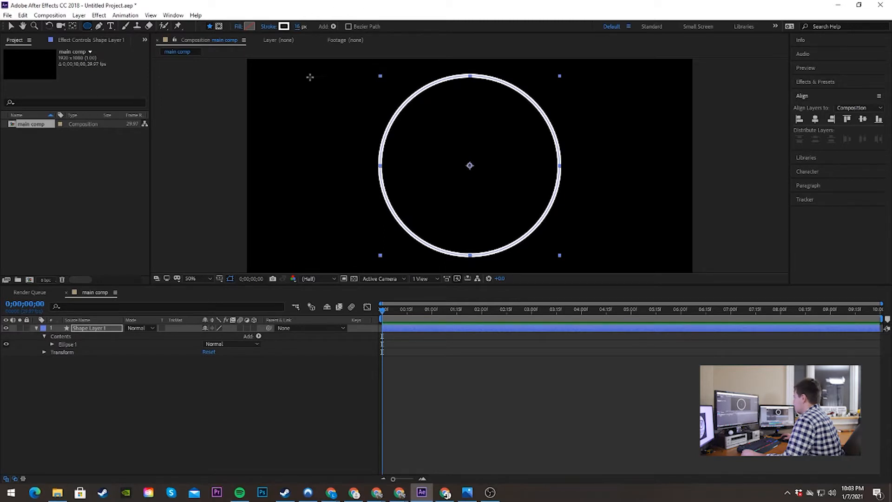
{"action": "left_click", "coordinate": [237, 396]}
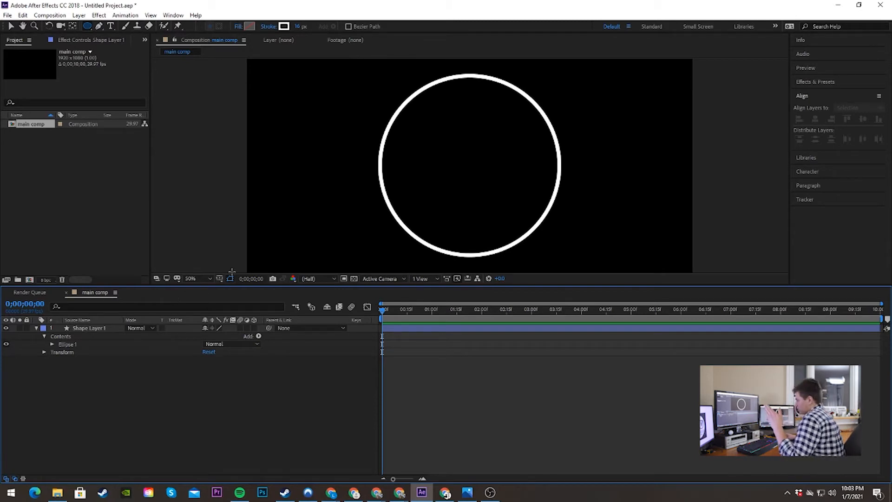
Step: Add a Trim Paths operator to the contents of the circle's shape layer
{"action": "left_click", "coordinate": [36, 329]}
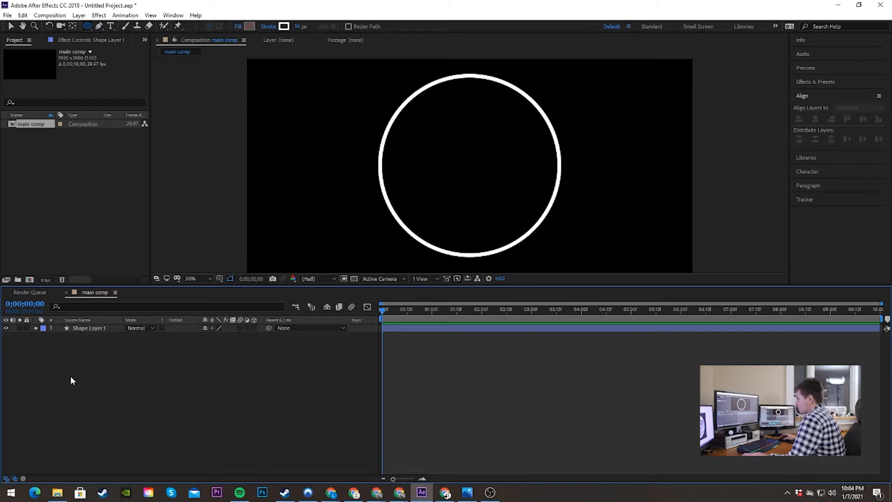
{"action": "left_click", "coordinate": [36, 328]}
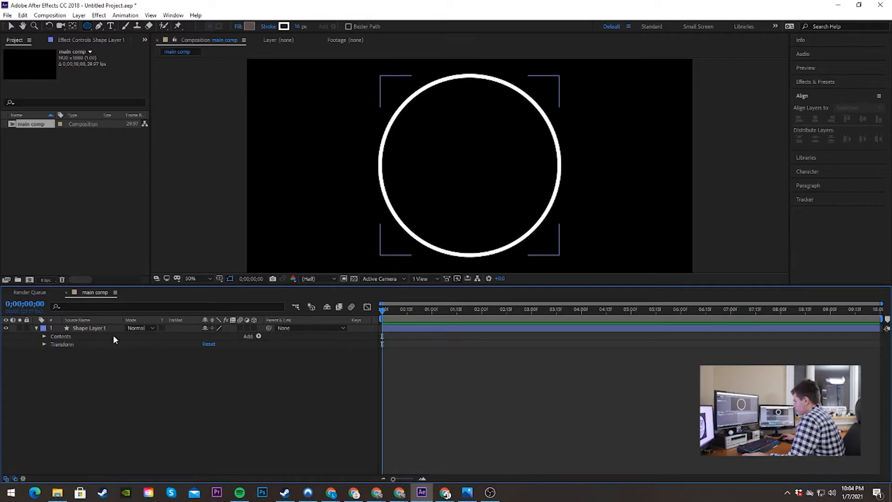
{"action": "left_click", "coordinate": [259, 336]}
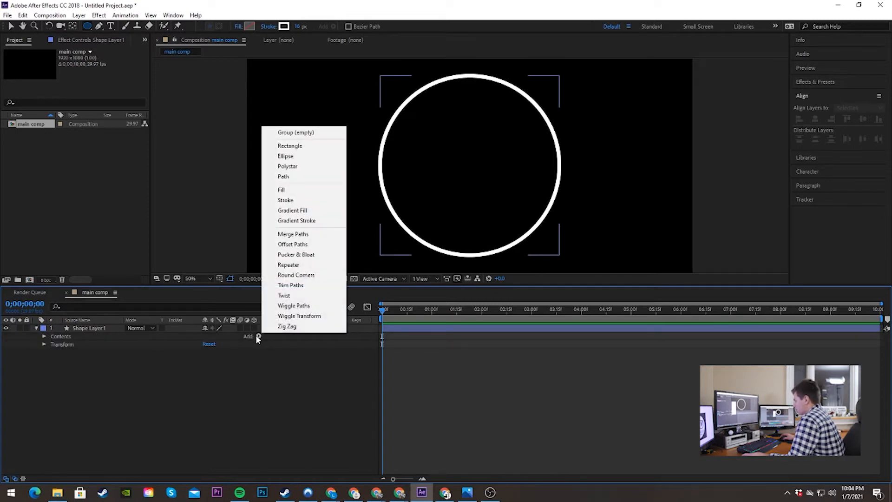
{"action": "left_click", "coordinate": [316, 285]}
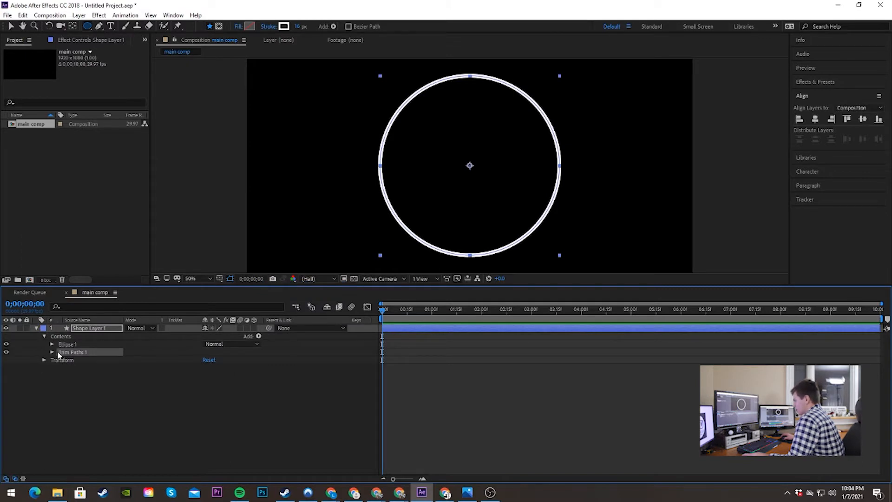
Step: Keyframe the Trim Paths Start value from 0% at the beginning of the composition to 100% at 0;00;02;15
{"action": "left_click", "coordinate": [52, 352]}
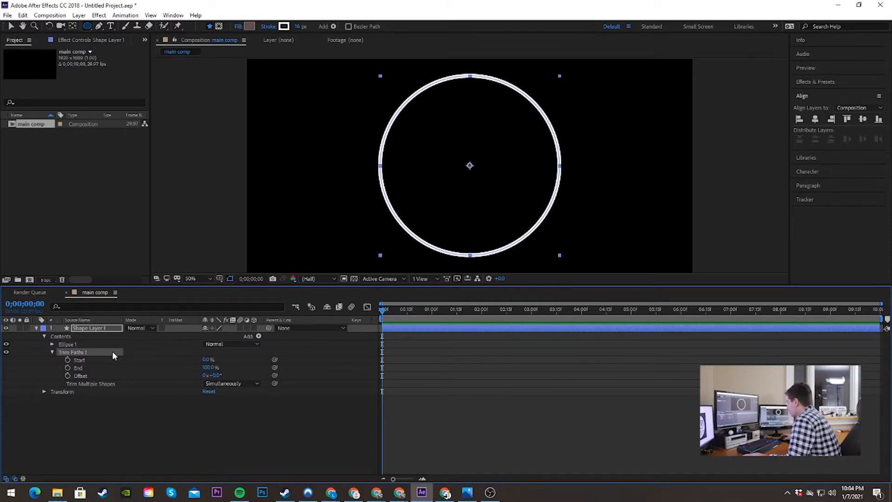
{"action": "left_click", "coordinate": [67, 362]}
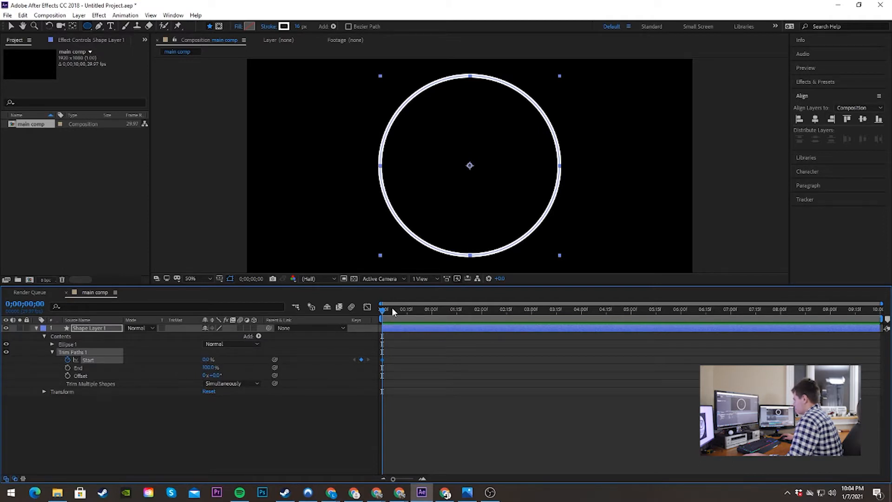
{"action": "left_click_drag", "start_coordinate": [385, 310], "coordinate": [506, 310]}
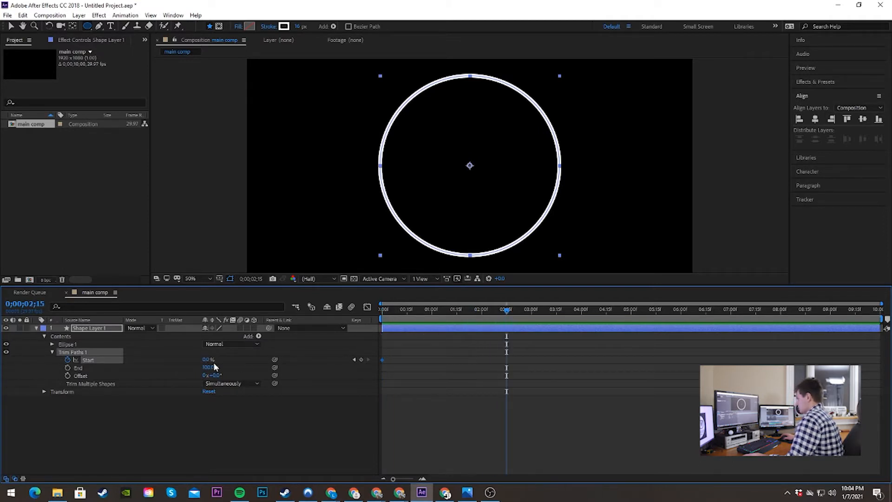
{"action": "left_click", "coordinate": [205, 360]}
{"action": "type", "text": "100"}
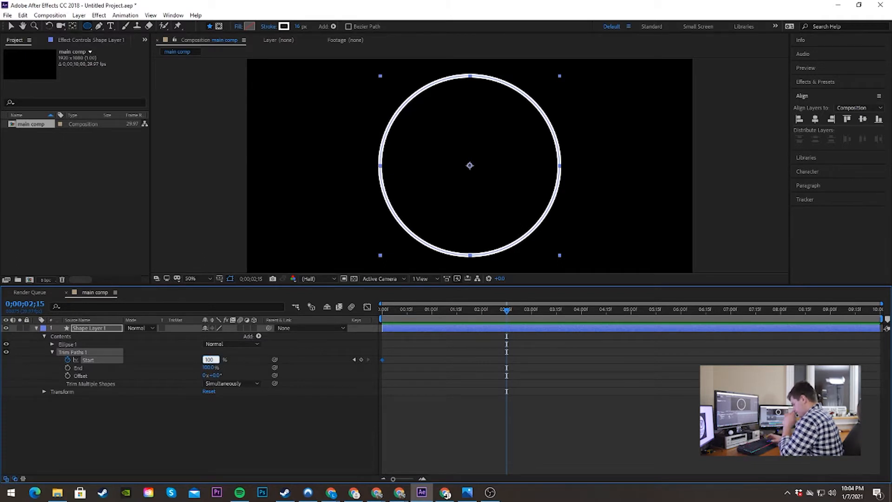
{"action": "key", "text": "Return"}
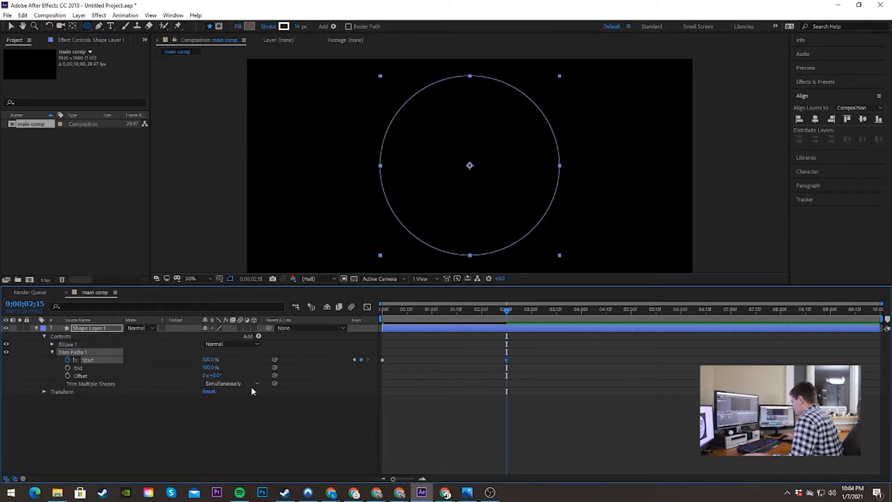
Step: Preview the Start animation and move its second keyframe to about the 3-second mark
{"action": "left_click_drag", "start_coordinate": [507, 310], "coordinate": [276, 303]}
{"action": "key", "text": "space"}
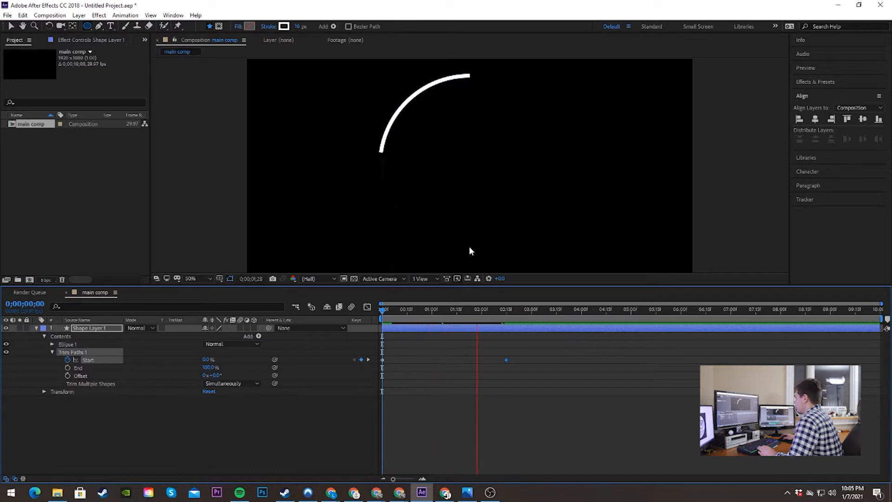
{"action": "key", "text": "space"}
{"action": "left_click_drag", "start_coordinate": [407, 309], "coordinate": [387, 307]}
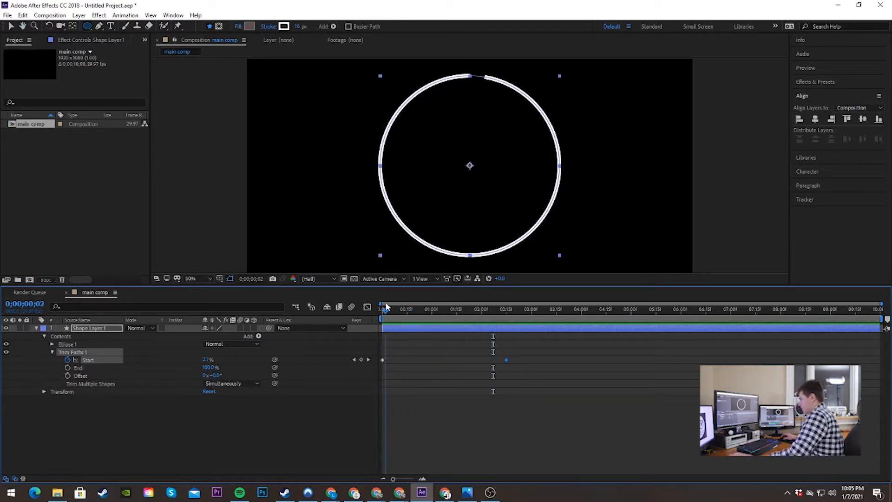
{"action": "key", "text": "space"}
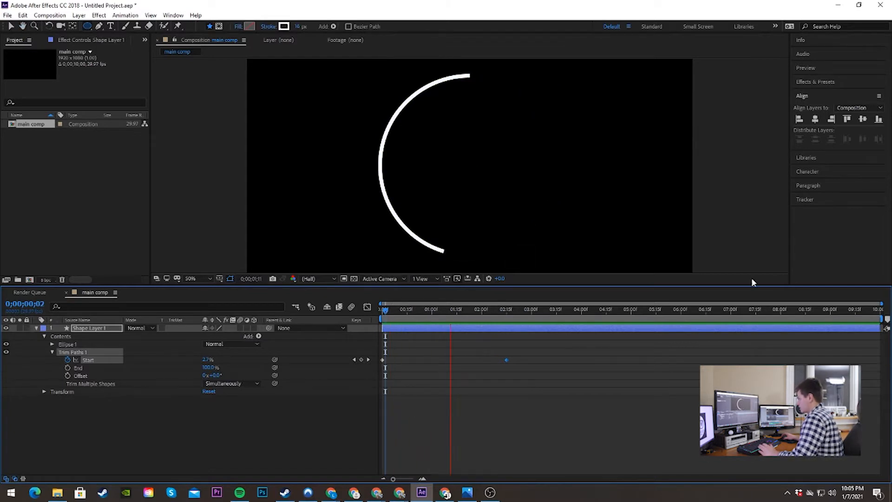
{"action": "left_click_drag", "start_coordinate": [506, 360], "coordinate": [539, 361]}
{"action": "key", "text": "space"}
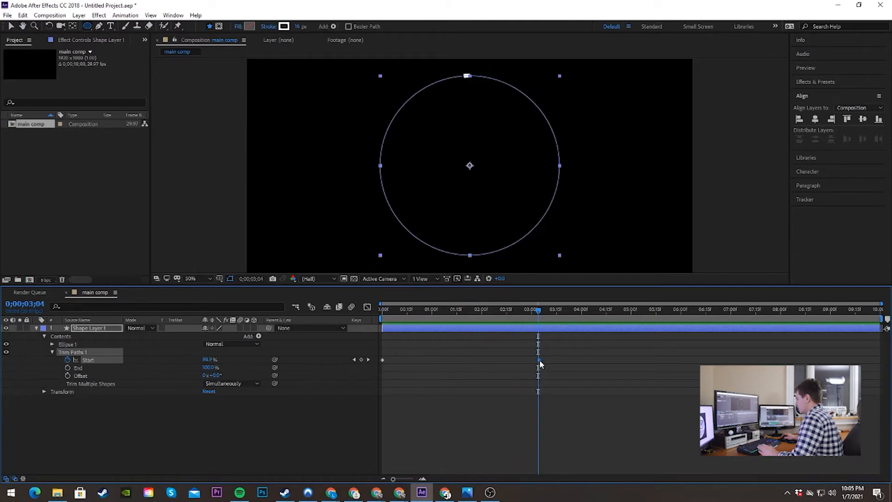
{"action": "left_click_drag", "start_coordinate": [539, 360], "coordinate": [532, 358]}
{"action": "left_click_drag", "start_coordinate": [538, 308], "coordinate": [450, 314]}
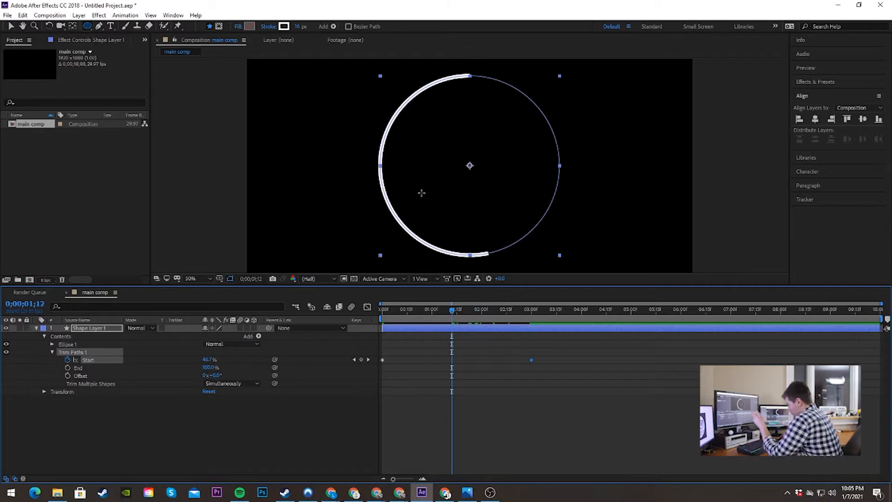
Step: Keyframe the Trim Paths End value from 0% at 0;00;00;11 to 100% at 0;00;03;09
{"action": "mouse_move", "coordinate": [452, 310]}
{"action": "left_mouse_down"}
{"action": "mouse_move", "coordinate": [506, 314]}
{"action": "mouse_move", "coordinate": [422, 325]}
{"action": "mouse_move", "coordinate": [520, 342]}
{"action": "mouse_move", "coordinate": [507, 341]}
{"action": "mouse_move", "coordinate": [492, 316]}
{"action": "mouse_move", "coordinate": [452, 310]}
{"action": "mouse_move", "coordinate": [408, 312]}
{"action": "mouse_move", "coordinate": [404, 321]}
{"action": "left_mouse_up"}
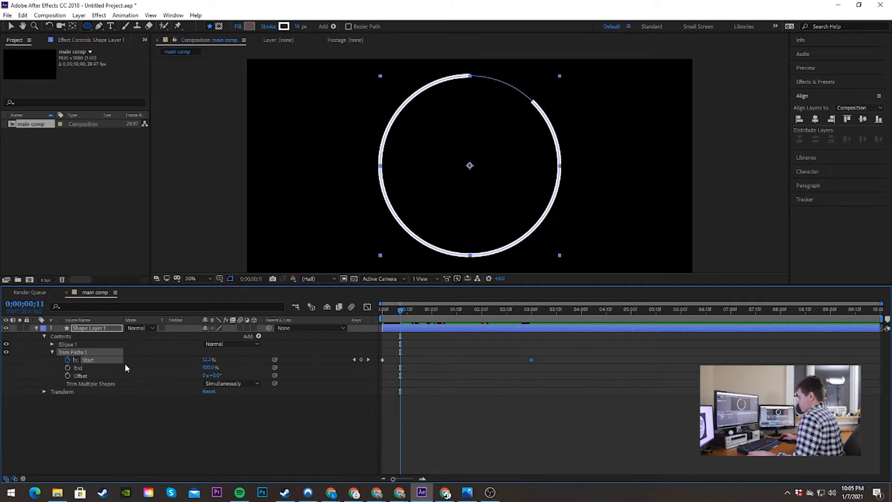
{"action": "left_click", "coordinate": [68, 368]}
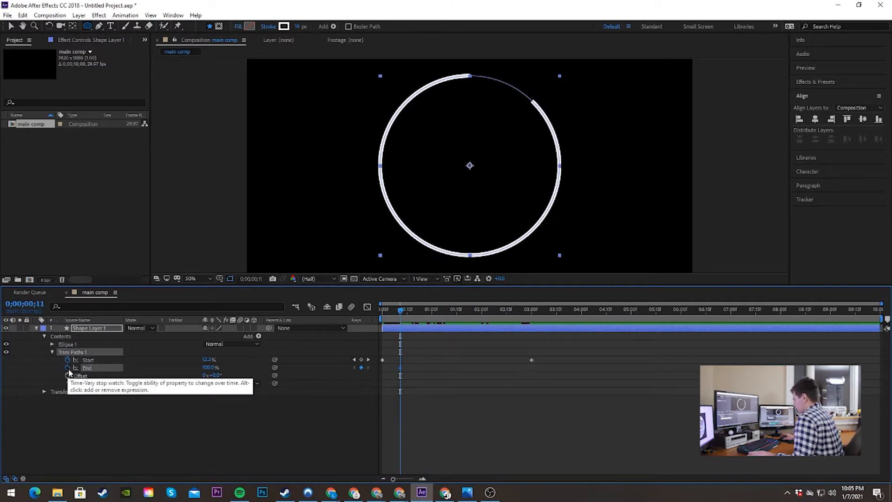
{"action": "left_click", "coordinate": [209, 367]}
{"action": "type", "text": "0"}
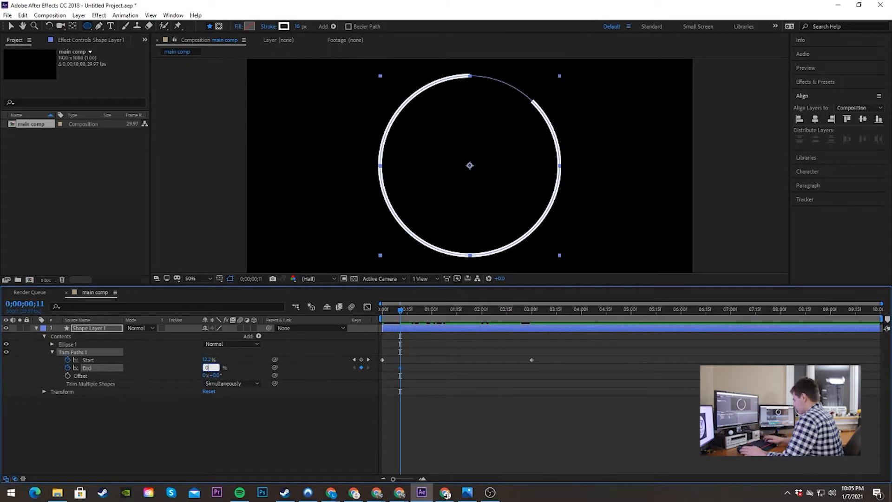
{"action": "key", "text": "Return"}
{"action": "left_click_drag", "start_coordinate": [400, 310], "coordinate": [546, 321]}
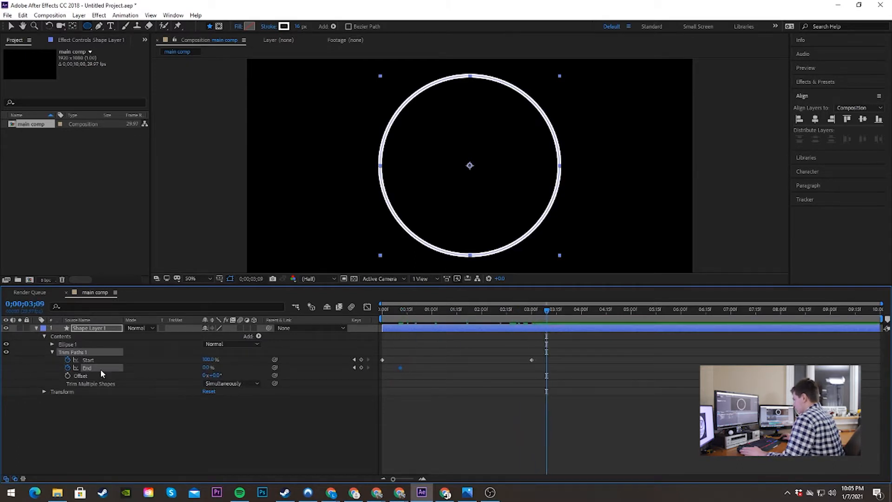
{"action": "left_click", "coordinate": [208, 367]}
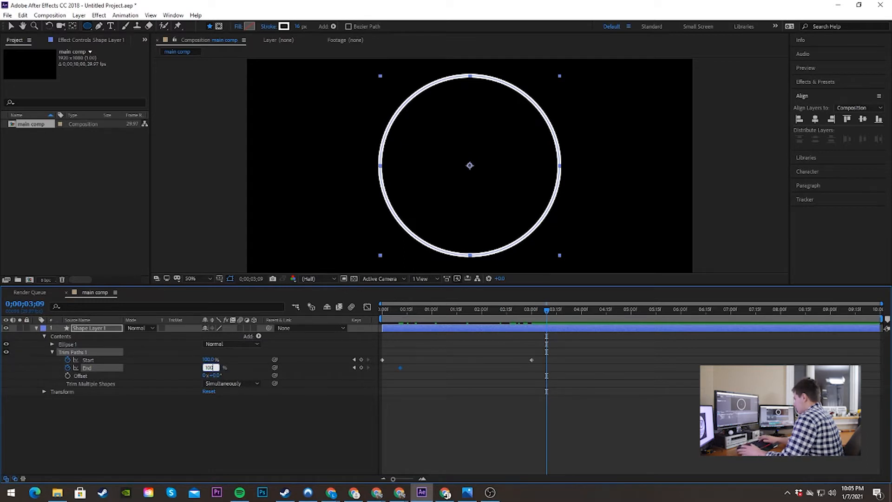
{"action": "type", "text": "100"}
{"action": "key", "text": "Return"}
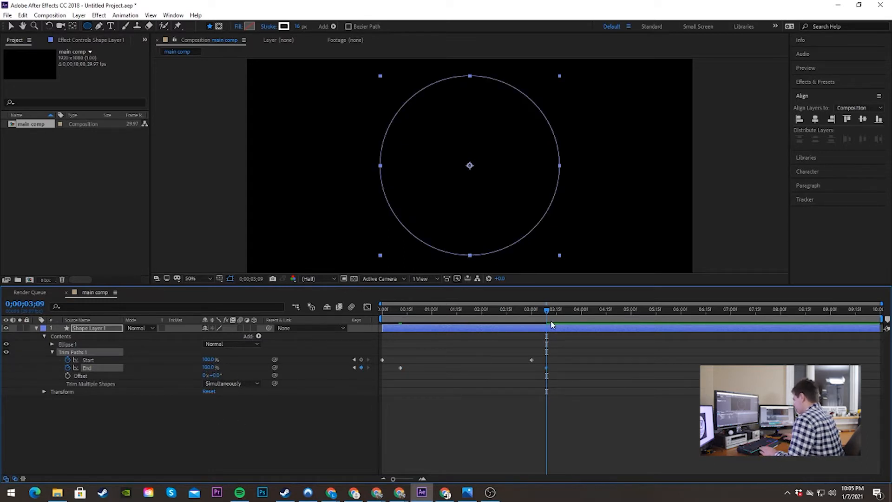
Step: Preview the travelling line segment and shift the first End keyframe slightly forward in time
{"action": "key", "text": "Home"}
{"action": "key", "text": "space"}
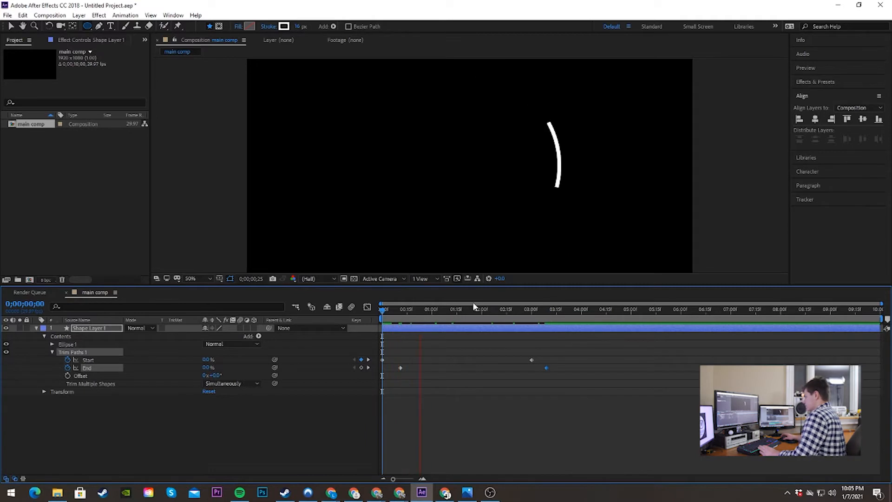
{"action": "key", "text": "space"}
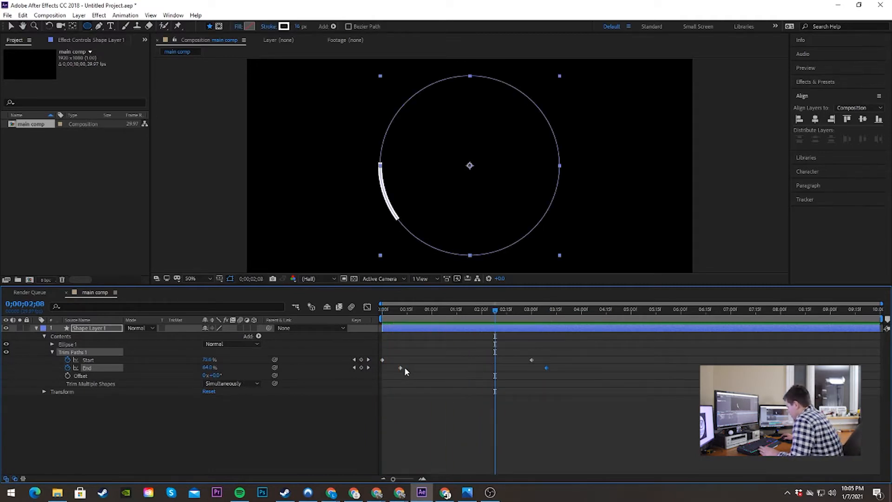
{"action": "left_click_drag", "start_coordinate": [405, 367], "coordinate": [409, 367]}
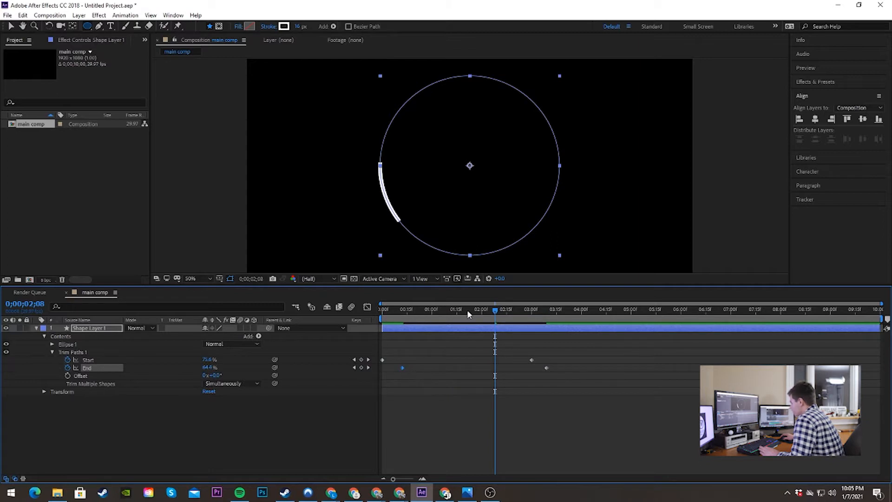
{"action": "left_click_drag", "start_coordinate": [494, 311], "coordinate": [435, 310]}
{"action": "key", "text": "space"}
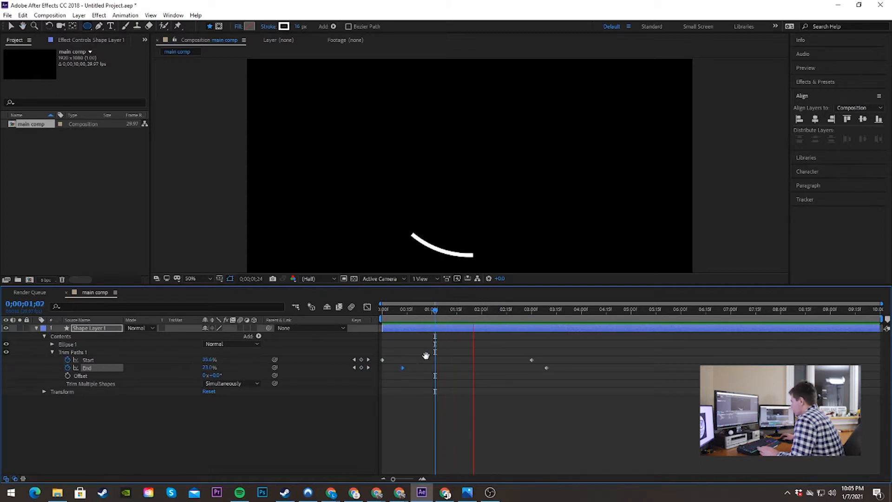
{"action": "key", "text": "space"}
Step: Try a longer line by moving the first End keyframe to just before 1 second, preview it, and move the keyframe back
{"action": "left_click_drag", "start_coordinate": [404, 367], "coordinate": [426, 369]}
{"action": "left_click", "coordinate": [405, 312]}
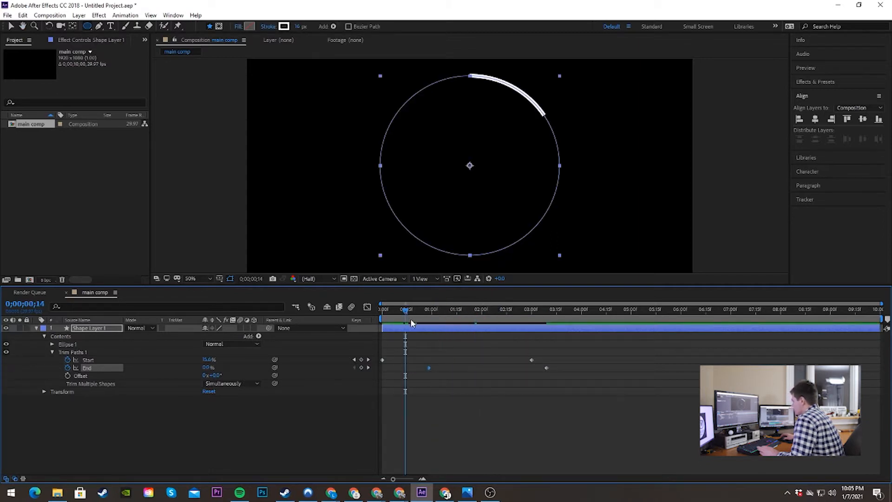
{"action": "key", "text": "space"}
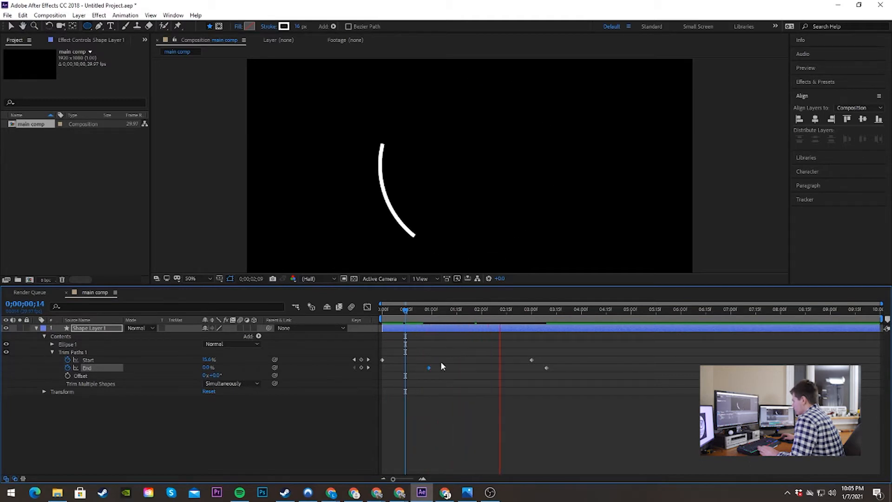
{"action": "key", "text": "space"}
{"action": "left_click_drag", "start_coordinate": [428, 368], "coordinate": [403, 367]}
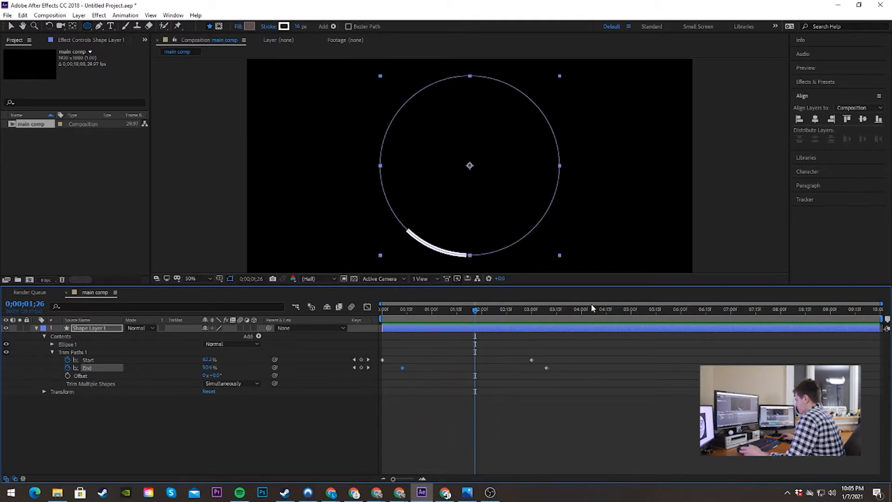
Step: Play back the Trim Paths animation from the start and from about 0;00;01;09 to check the line's movement
{"action": "left_click", "coordinate": [407, 309]}
{"action": "key", "text": "Home"}
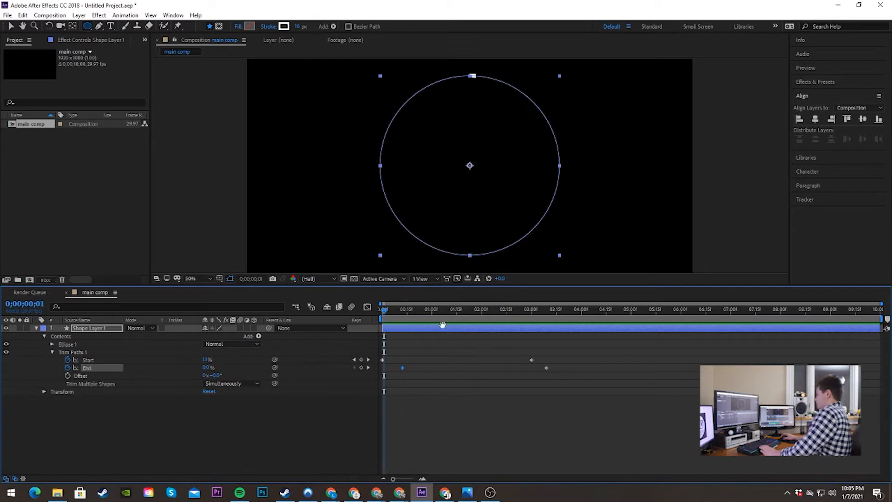
{"action": "key", "text": "space"}
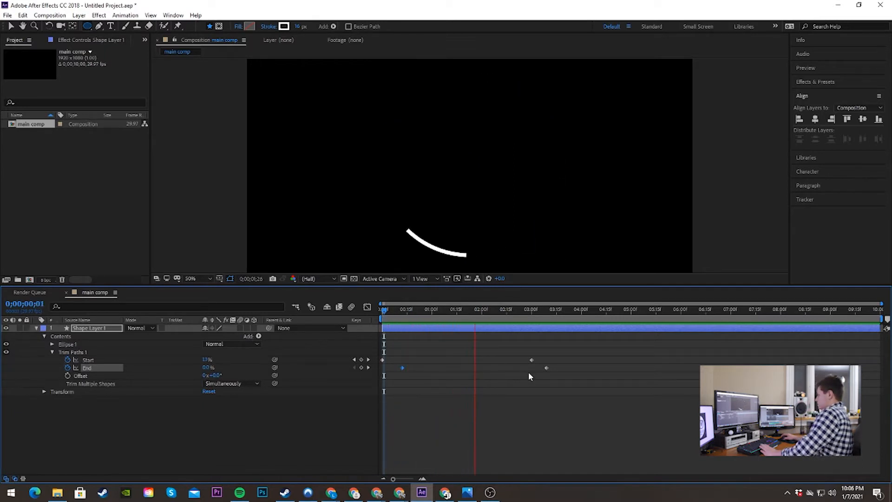
{"action": "left_click", "coordinate": [447, 309]}
{"action": "key", "text": "space"}
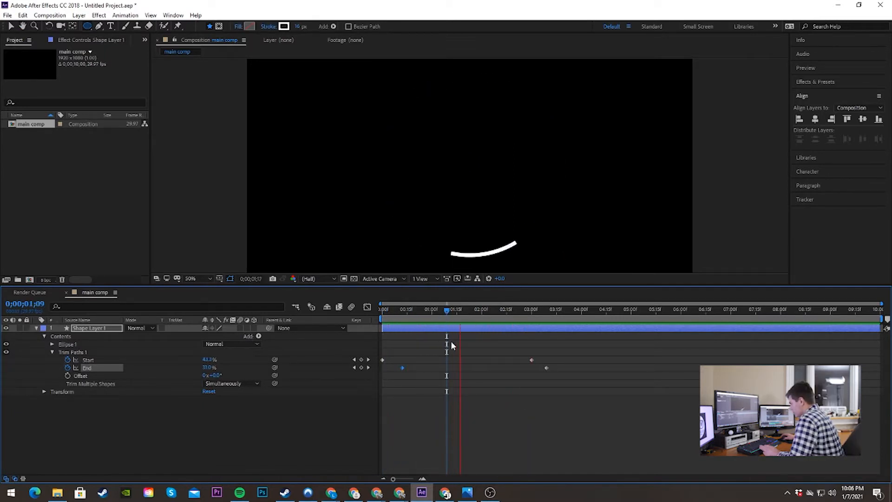
{"action": "key", "text": "space"}
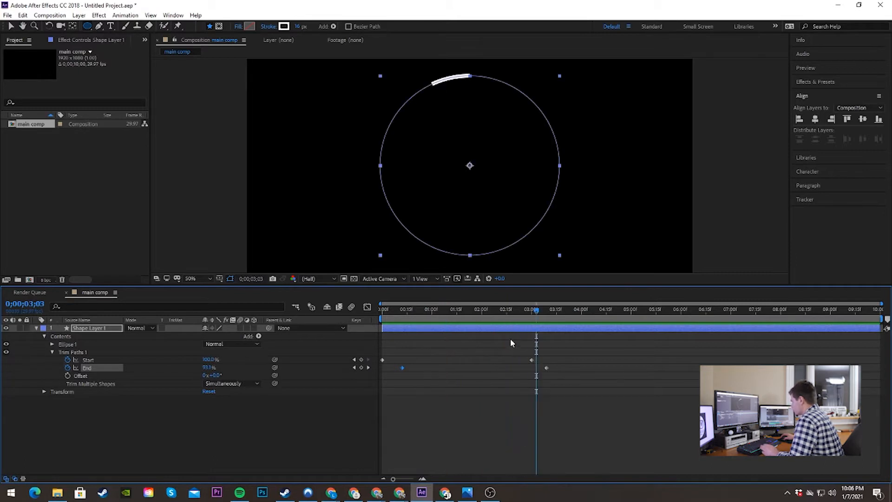
Step: Apply Easy Ease to all four Trim Paths Start and End keyframes, and deselect them
{"action": "left_click_drag", "start_coordinate": [621, 343], "coordinate": [385, 374]}
{"action": "key", "text": "F9"}
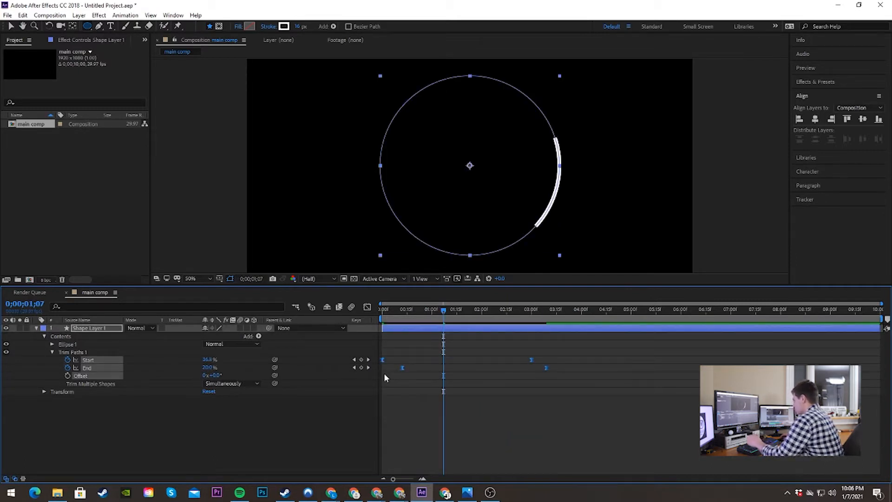
{"action": "right_click", "coordinate": [531, 359]}
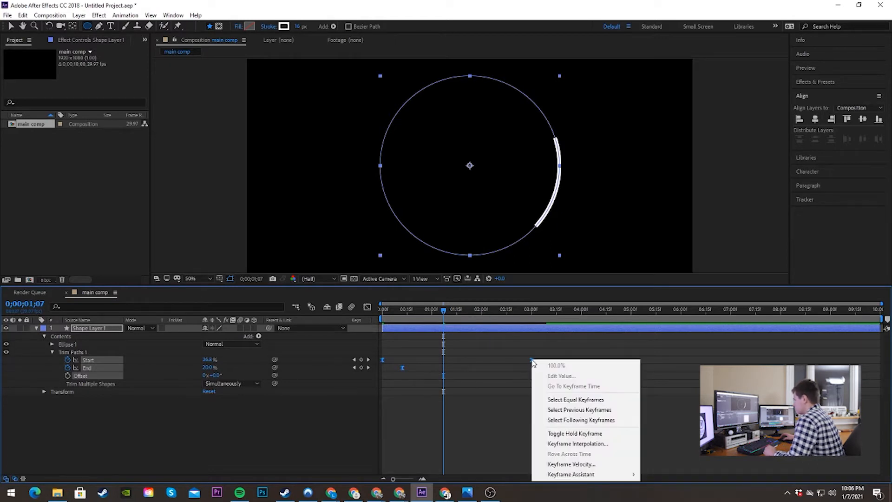
{"action": "mouse_move", "coordinate": [559, 475]}
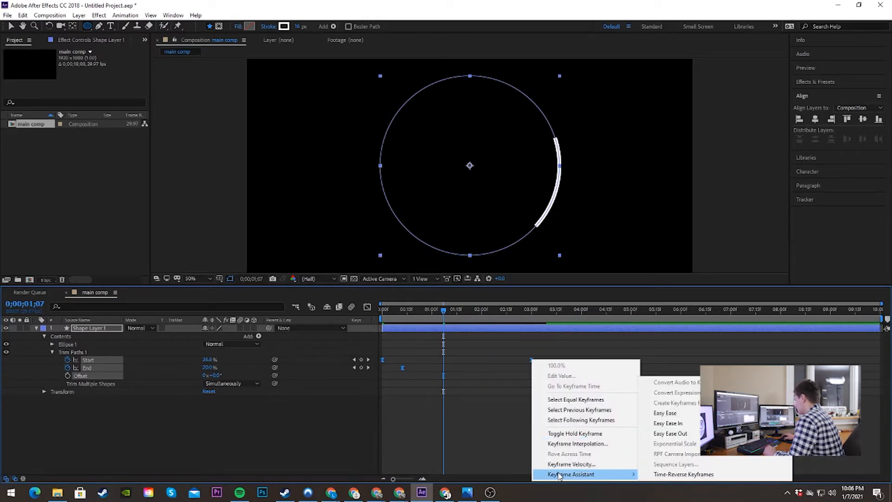
{"action": "left_click", "coordinate": [674, 417]}
{"action": "left_click", "coordinate": [451, 412]}
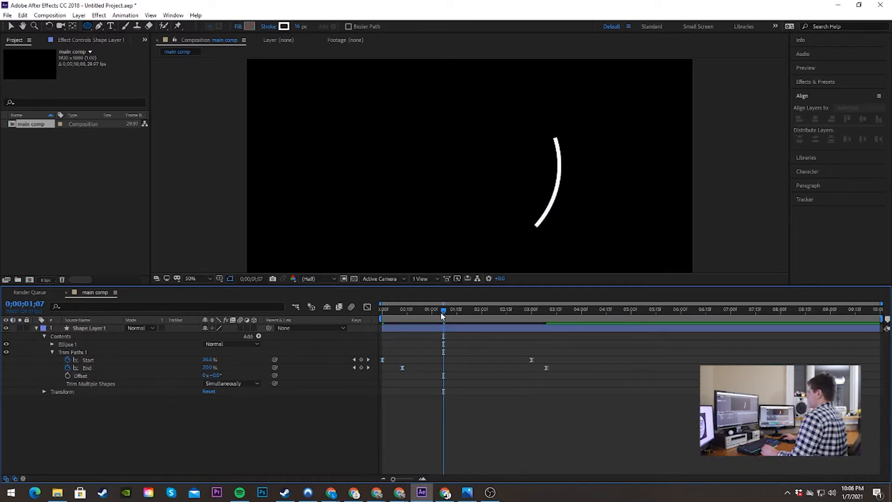
Step: Play back the eased line animation from the beginning and from the middle to check its acceleration
{"action": "left_click_drag", "start_coordinate": [441, 316], "coordinate": [370, 308]}
{"action": "key", "text": "space"}
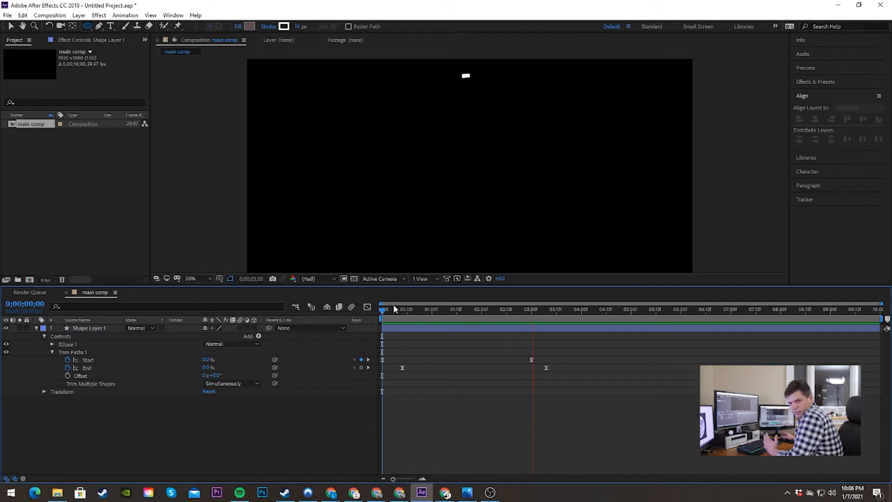
{"action": "key", "text": "space"}
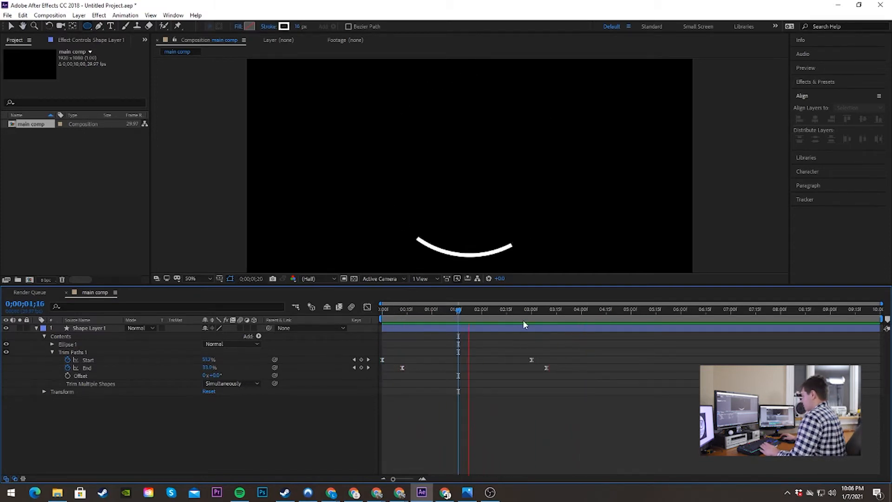
{"action": "key", "text": "space"}
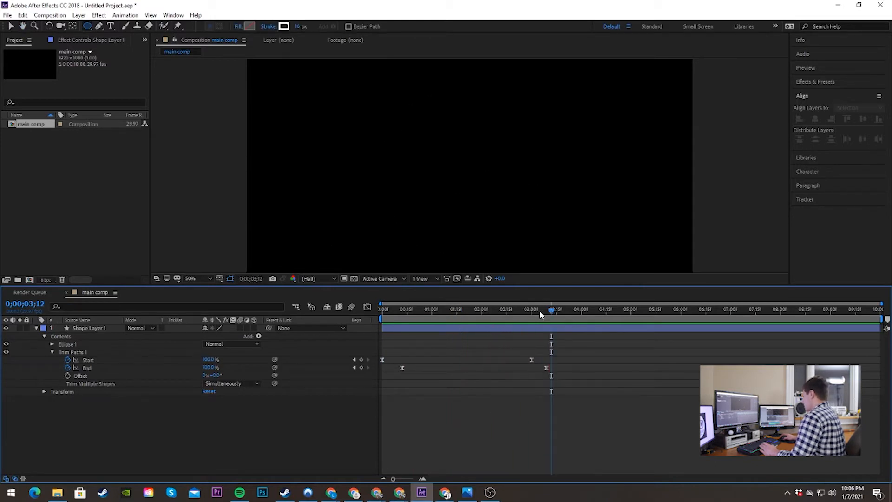
{"action": "left_click_drag", "start_coordinate": [533, 310], "coordinate": [447, 301]}
{"action": "key", "text": "space"}
{"action": "key", "text": "space"}
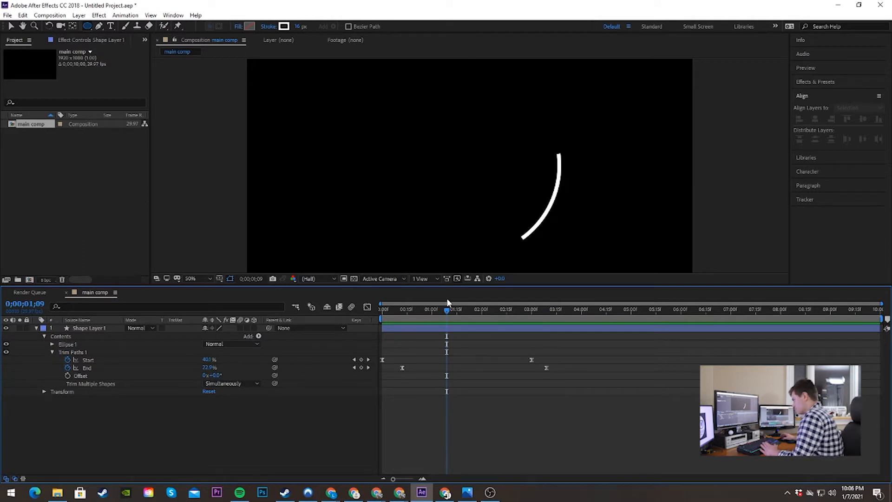
Step: Play back the eased line animation and park the playhead at 0;00;01;15
{"action": "key", "text": "space"}
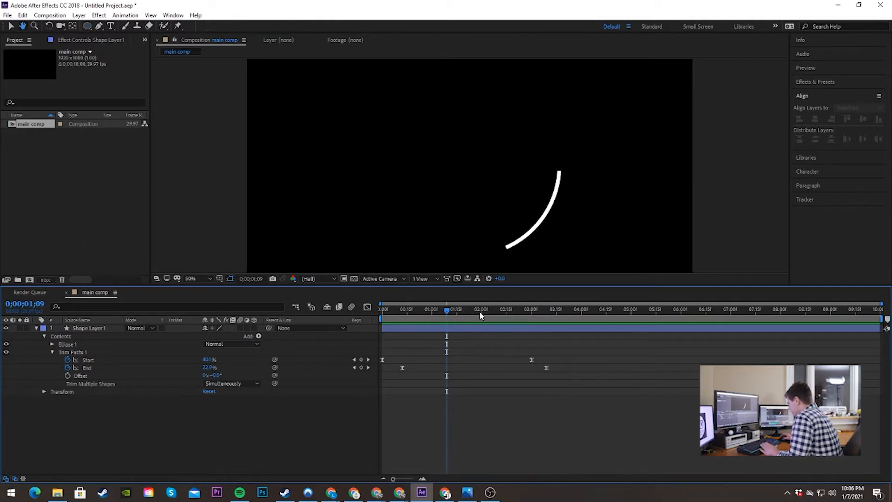
{"action": "key", "text": "space"}
{"action": "left_click_drag", "start_coordinate": [476, 310], "coordinate": [457, 325]}
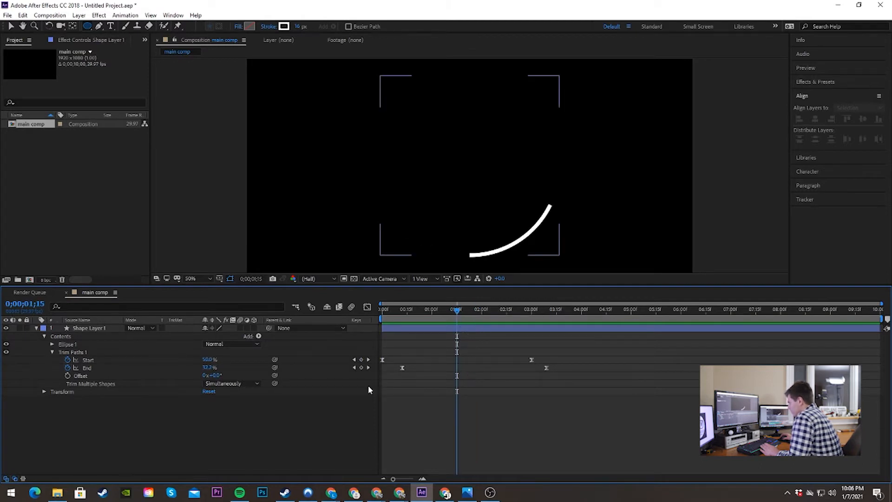
Step: Collapse Shape Layer 1's properties and duplicate the layer
{"action": "left_click", "coordinate": [37, 328]}
{"action": "left_click", "coordinate": [87, 329]}
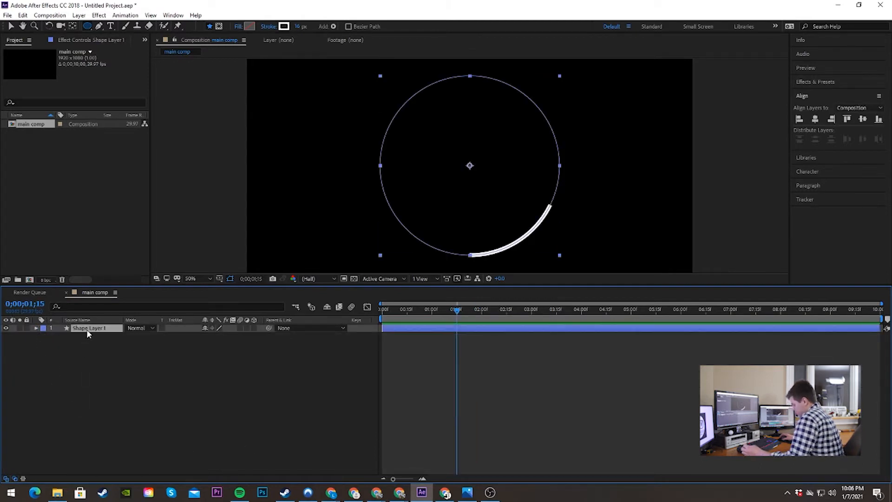
{"action": "left_click", "coordinate": [95, 369]}
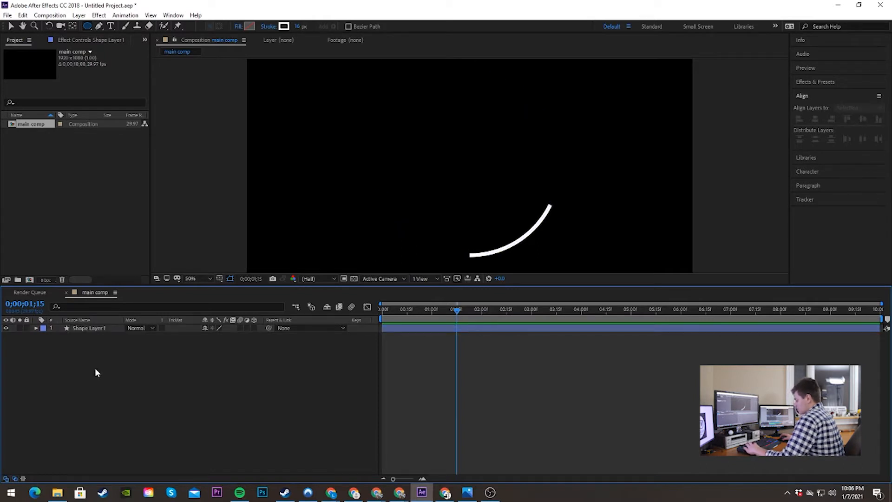
{"action": "key", "text": "ctrl+d"}
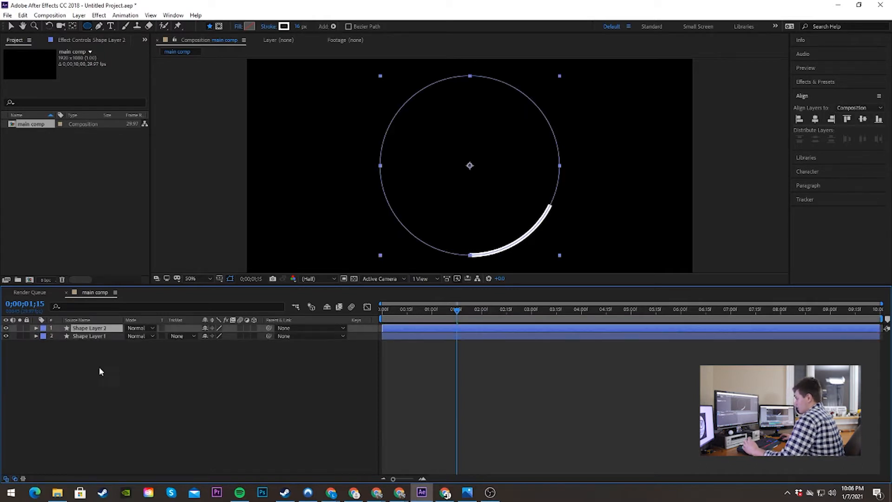
Step: Set the duplicated layer's rotation to 180° and scrub to 0;00;01;21 to check the two opposite lines
{"action": "left_click", "coordinate": [37, 329]}
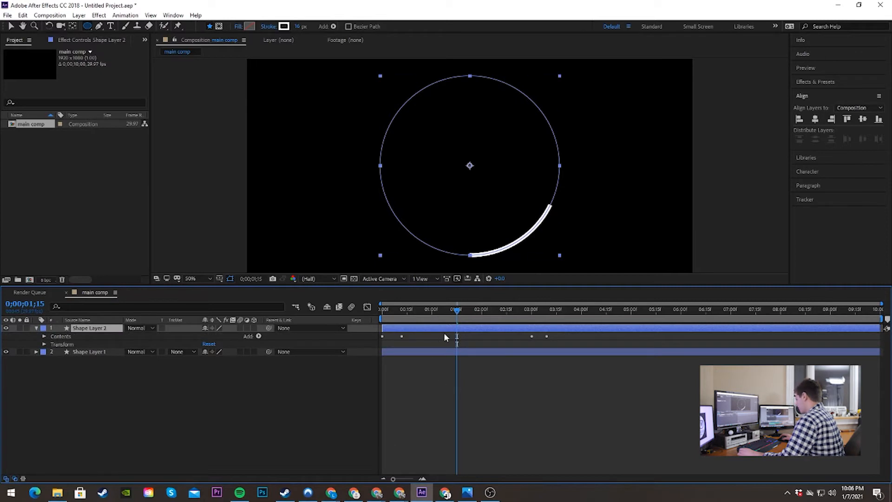
{"action": "mouse_move", "coordinate": [461, 311]}
{"action": "left_mouse_down"}
{"action": "mouse_move", "coordinate": [418, 313]}
{"action": "mouse_move", "coordinate": [482, 325]}
{"action": "mouse_move", "coordinate": [456, 323]}
{"action": "left_mouse_up"}
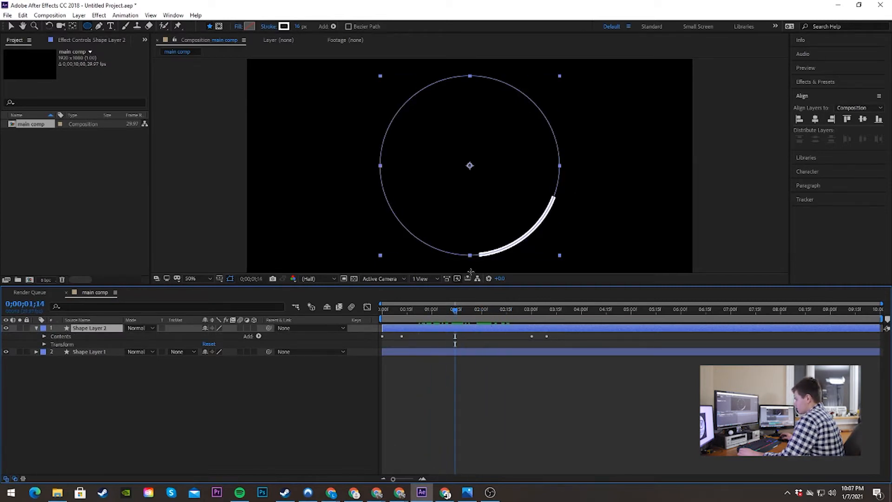
{"action": "left_click", "coordinate": [44, 344]}
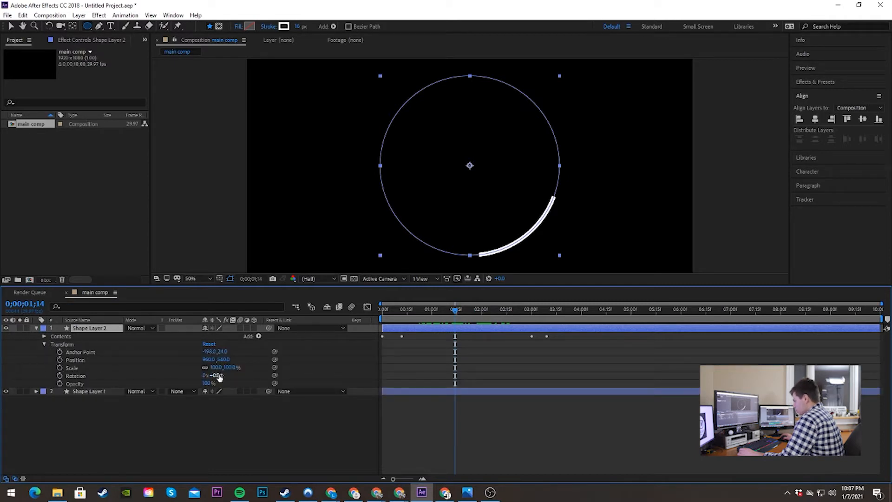
{"action": "type", "text": "180"}
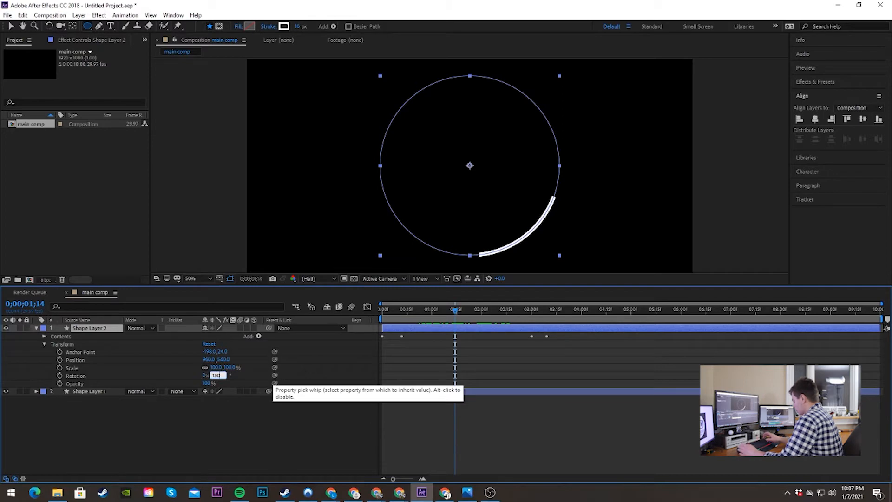
{"action": "key", "text": "Return"}
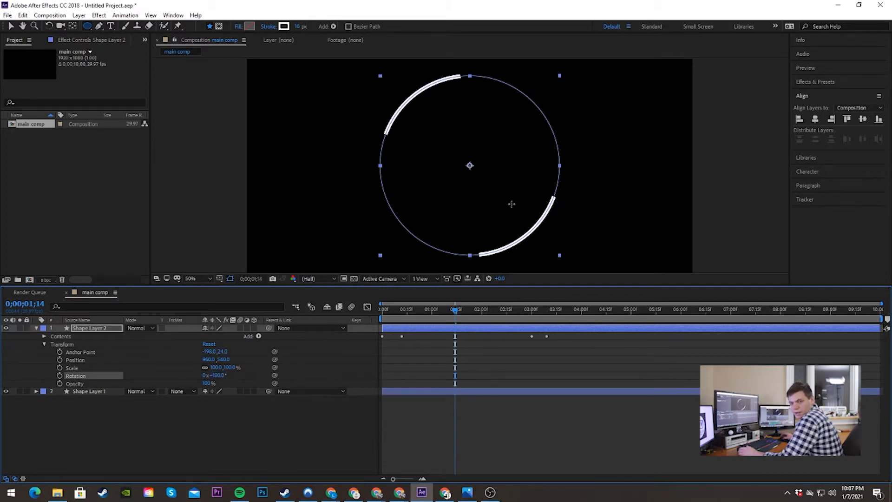
{"action": "mouse_move", "coordinate": [451, 314]}
{"action": "left_mouse_down"}
{"action": "mouse_move", "coordinate": [442, 311]}
{"action": "mouse_move", "coordinate": [511, 315]}
{"action": "mouse_move", "coordinate": [466, 315]}
{"action": "left_mouse_up"}
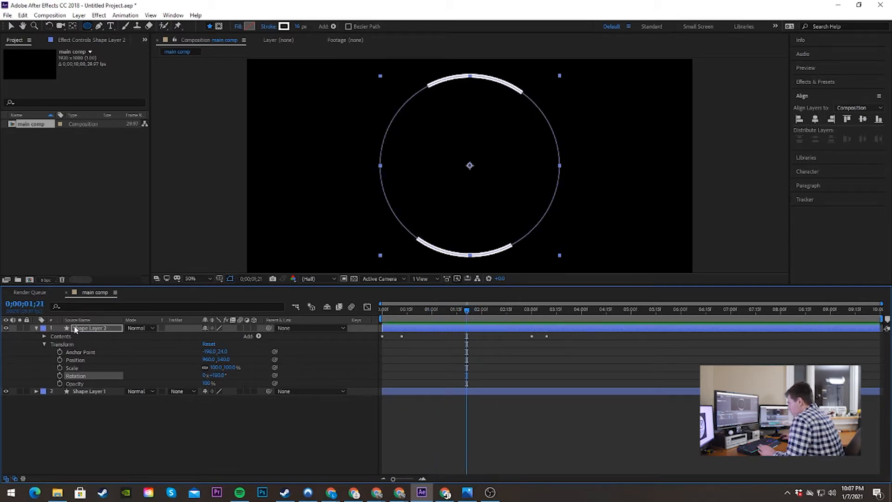
Step: Duplicate Shape Layer 2, the line rotated by 180°, as a new layer above it
{"action": "left_click", "coordinate": [88, 391]}
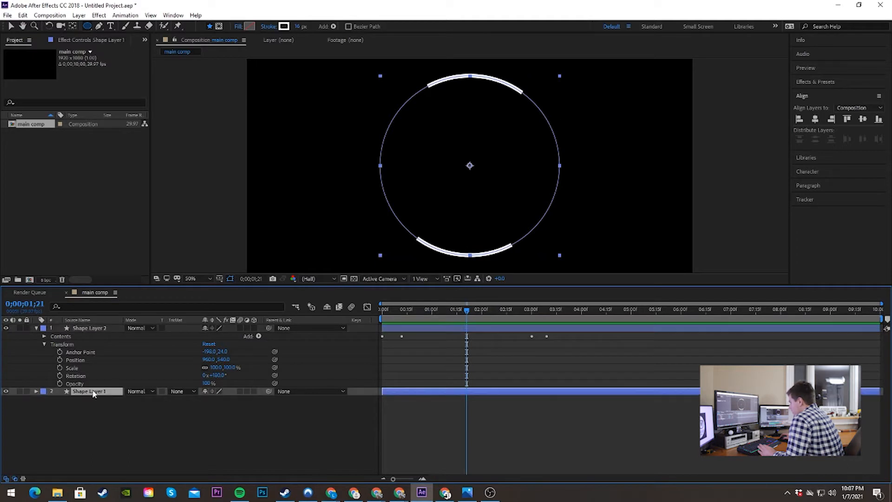
{"action": "left_click", "coordinate": [94, 328]}
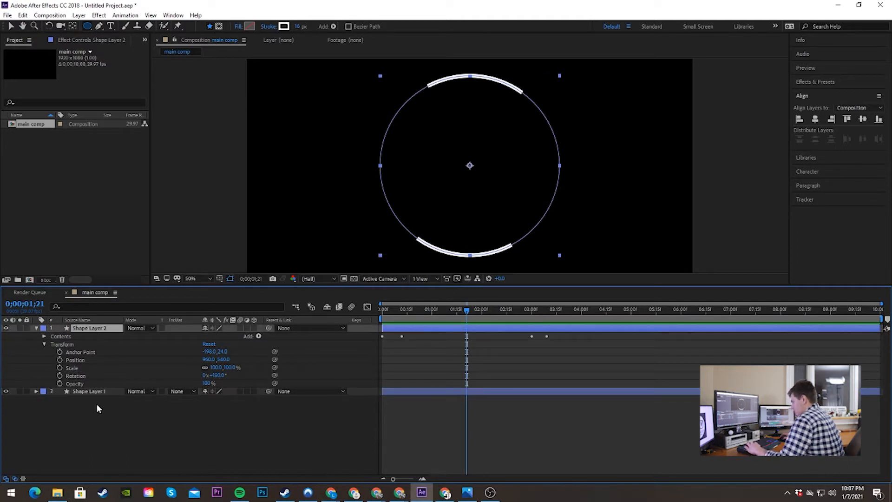
{"action": "left_click", "coordinate": [96, 419]}
{"action": "key", "text": "ctrl+v"}
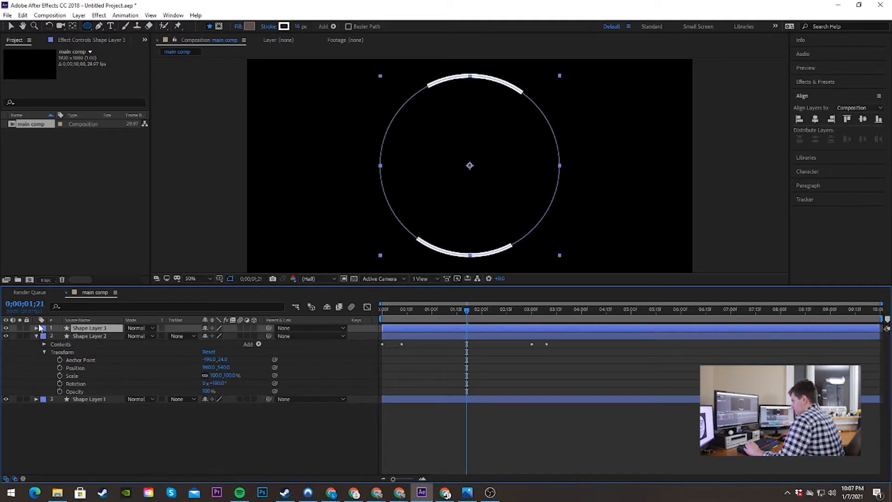
Step: Scale Shape Layer 3 down to 91% at 0;00;01;08 so its line sits inside the outer circle
{"action": "left_click", "coordinate": [37, 328]}
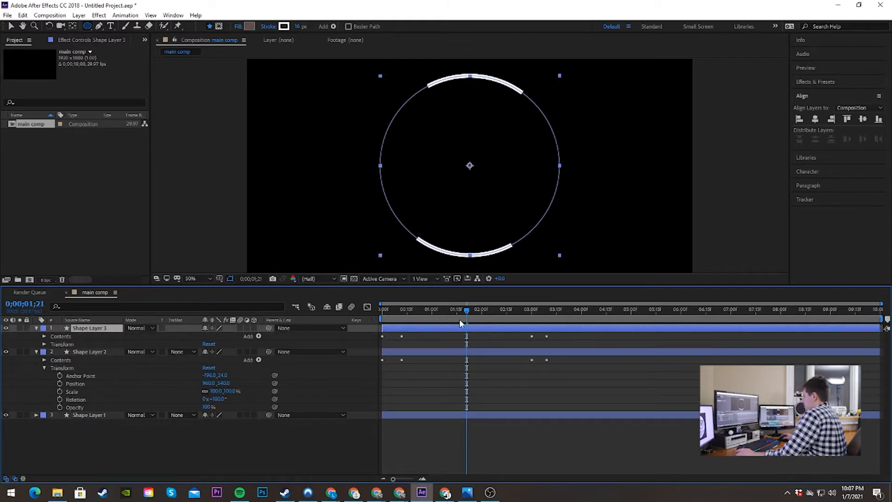
{"action": "key", "text": "Page_Up"}
{"action": "key", "text": "Page_Up"}
{"action": "key", "text": "Page_Up"}
{"action": "key", "text": "Page_Up"}
{"action": "key", "text": "Page_Up"}
{"action": "key", "text": "Page_Up"}
{"action": "key", "text": "Page_Up"}
{"action": "key", "text": "Page_Up"}
{"action": "key", "text": "Page_Up"}
{"action": "key", "text": "Page_Up"}
{"action": "key", "text": "Page_Up"}
{"action": "key", "text": "Page_Up"}
{"action": "key", "text": "Page_Up"}
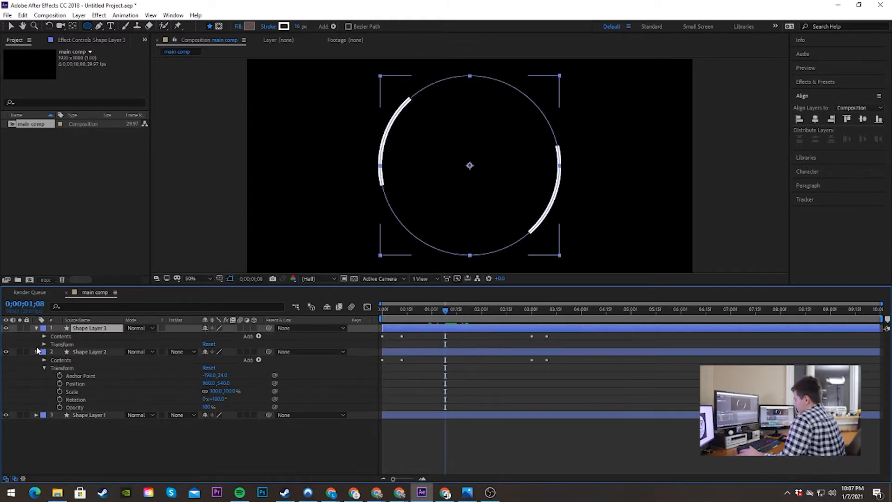
{"action": "left_click", "coordinate": [44, 345]}
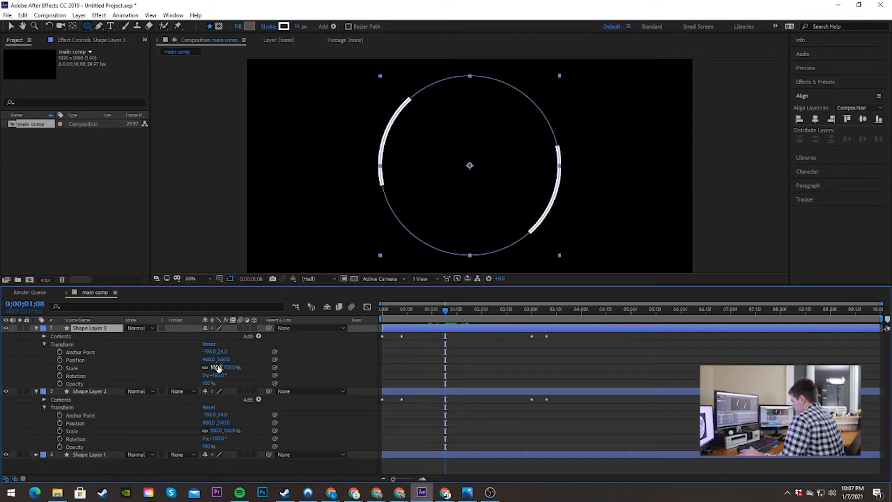
{"action": "left_click_drag", "start_coordinate": [216, 369], "coordinate": [214, 369]}
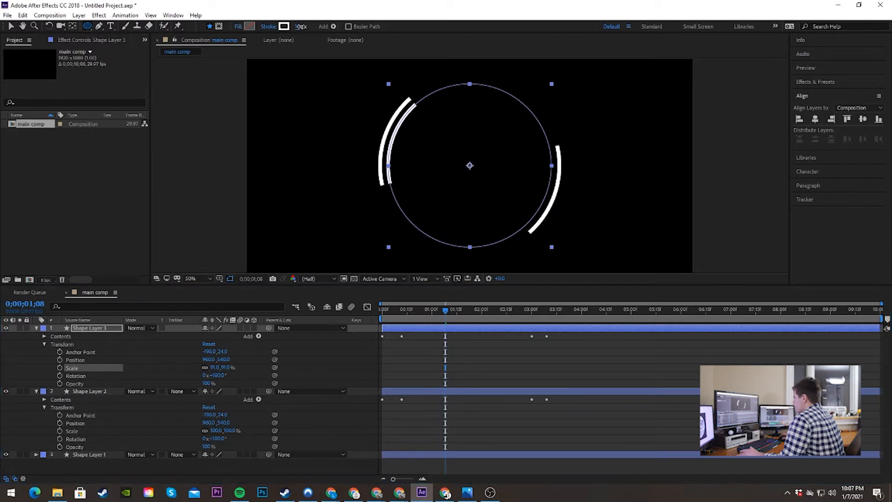
Step: Set Shape Layer 3's stroke width to 10 px and its rotation to 272°, and collapse the layers' properties
{"action": "left_click_drag", "start_coordinate": [302, 26], "coordinate": [300, 26]}
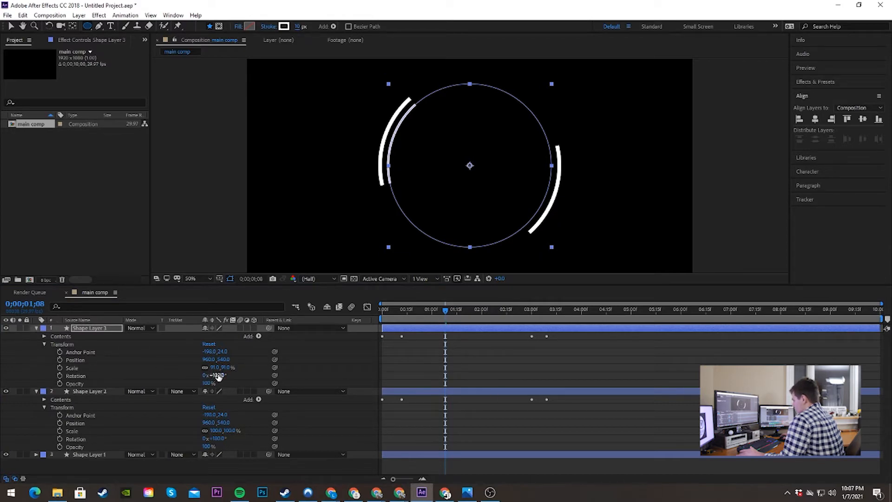
{"action": "left_click_drag", "start_coordinate": [218, 375], "coordinate": [262, 376]}
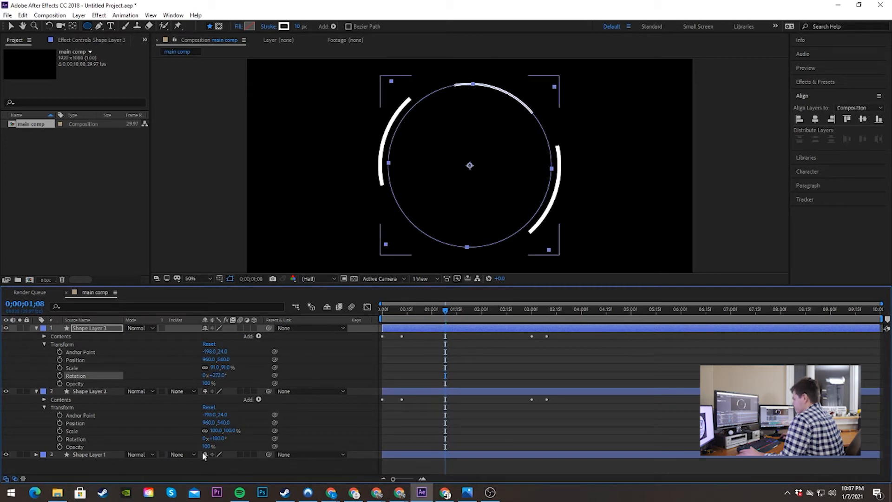
{"action": "left_click", "coordinate": [36, 391]}
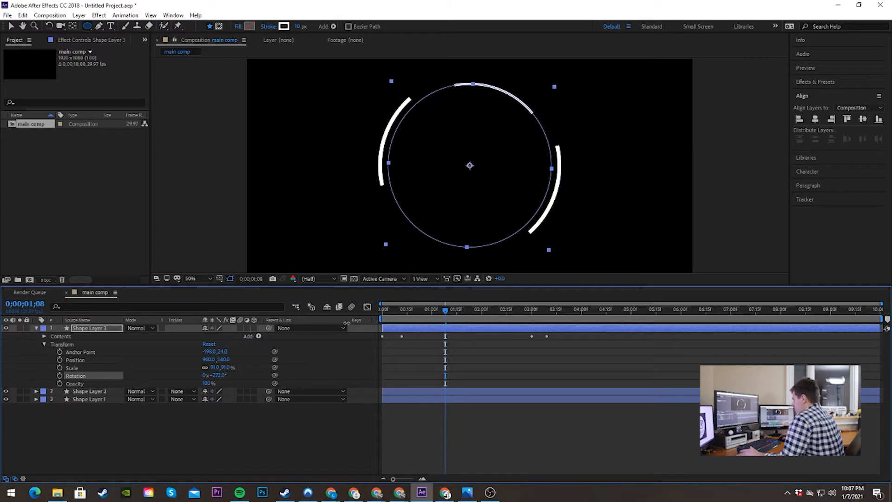
{"action": "left_click", "coordinate": [36, 329]}
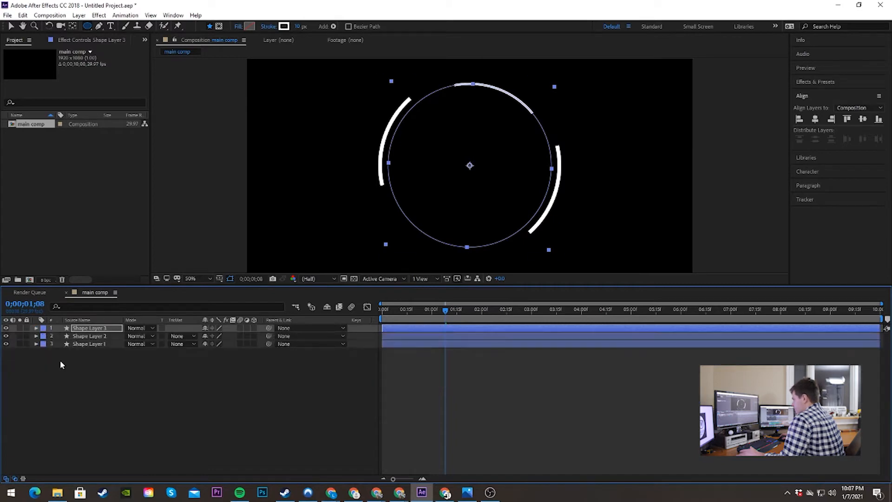
Step: Duplicate Shape Layer 3, the thinner inner line, as a new layer above it
{"action": "left_click", "coordinate": [122, 436]}
{"action": "left_click", "coordinate": [74, 327]}
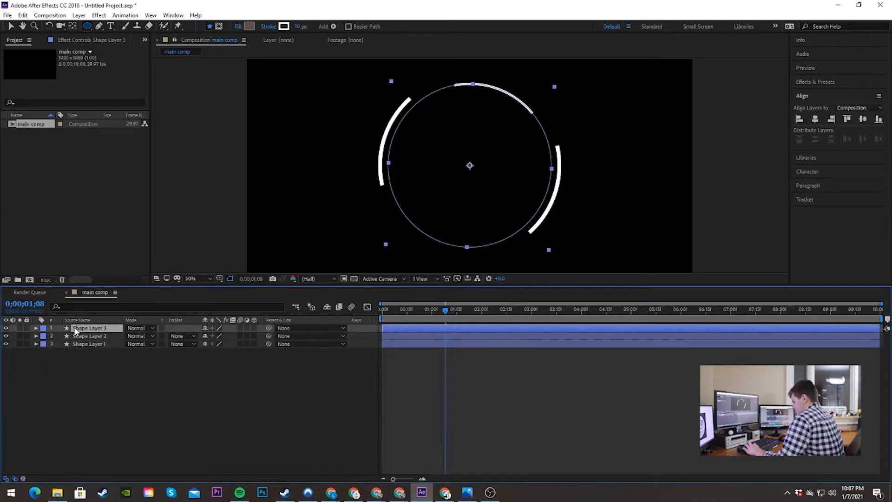
{"action": "left_click", "coordinate": [91, 377]}
{"action": "key", "text": "ctrl+v"}
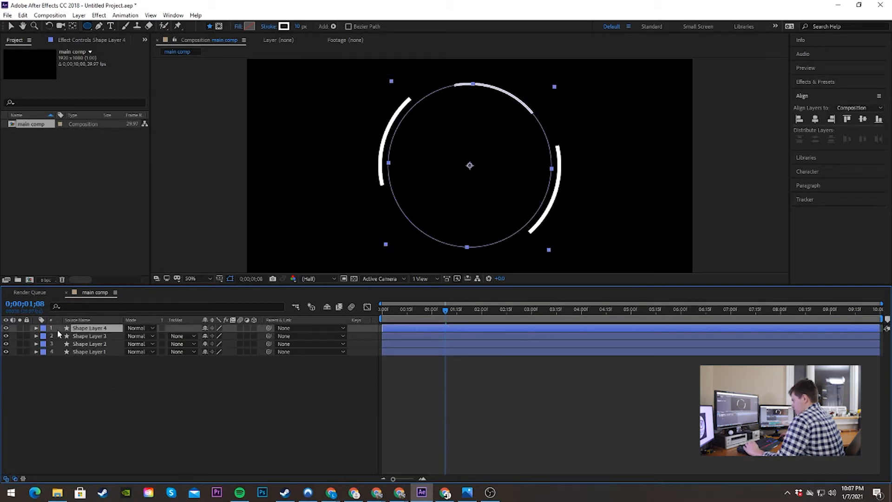
Step: Set Shape Layer 4's rotation to 1x+90° to place its line opposite the other inner line
{"action": "left_click", "coordinate": [36, 328]}
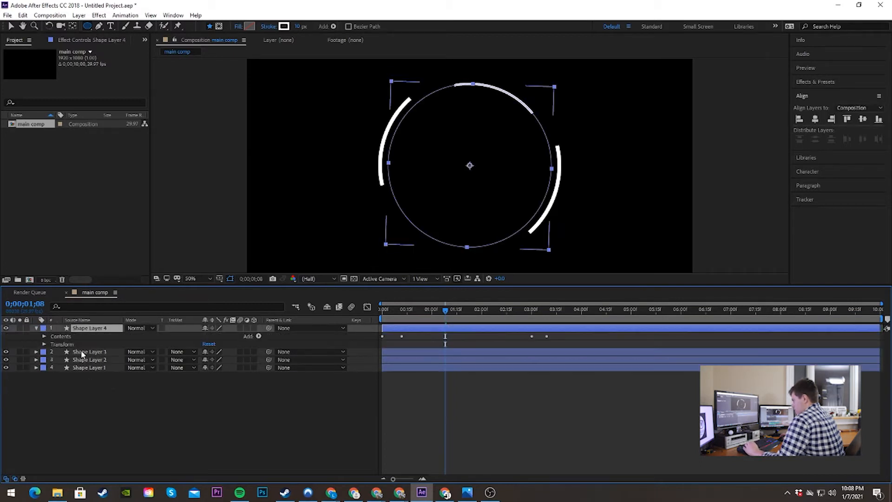
{"action": "left_click", "coordinate": [44, 344]}
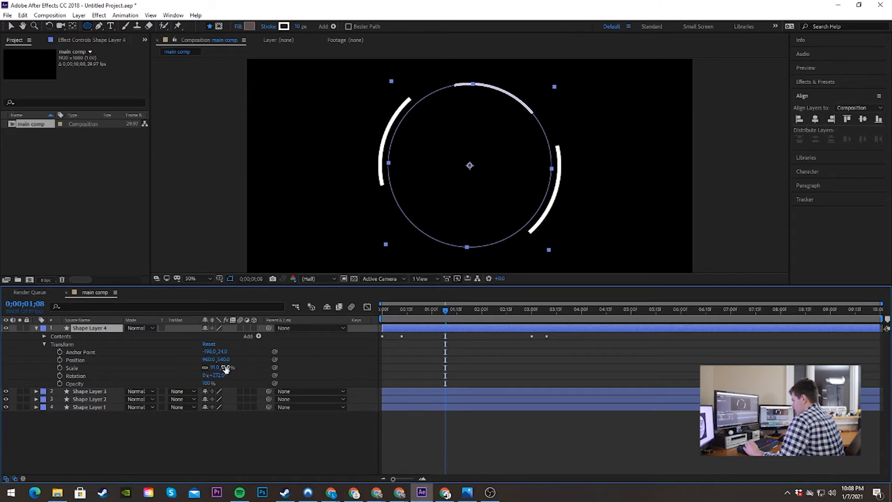
{"action": "left_click_drag", "start_coordinate": [218, 375], "coordinate": [304, 376]}
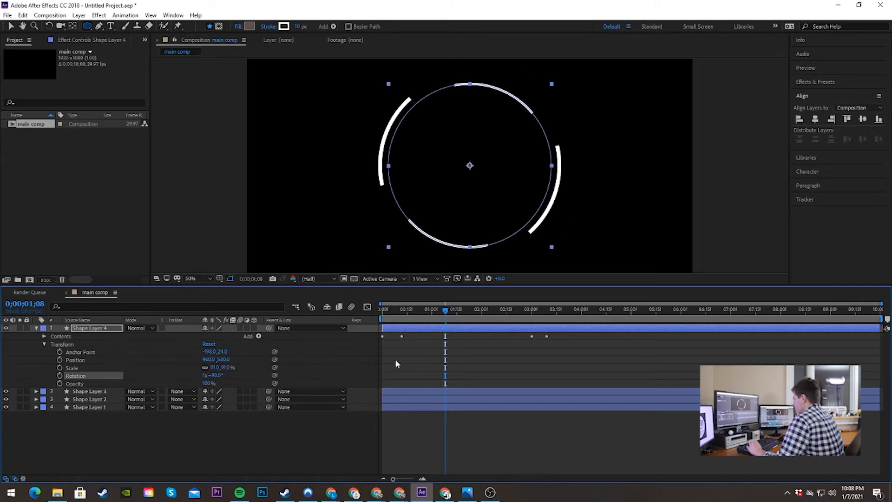
Step: Play back the four-line animation several times from the start and return the playhead to 0;00;01;13
{"action": "left_click_drag", "start_coordinate": [437, 309], "coordinate": [378, 311]}
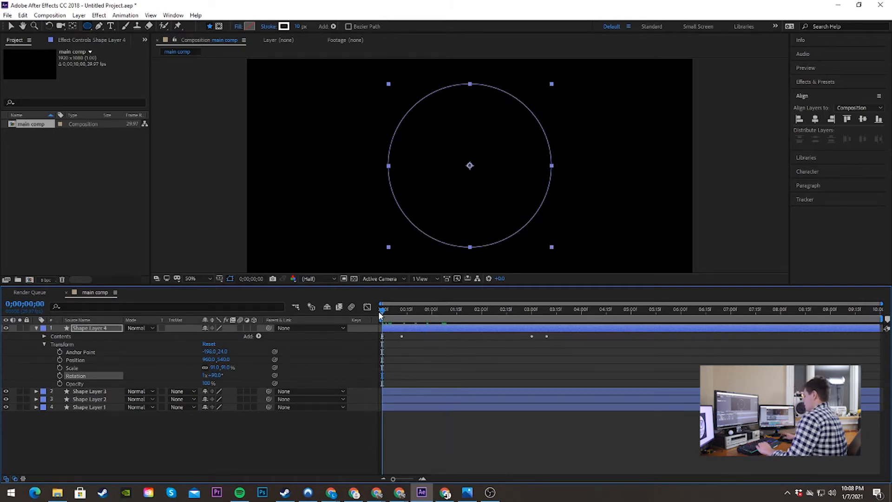
{"action": "key", "text": "space"}
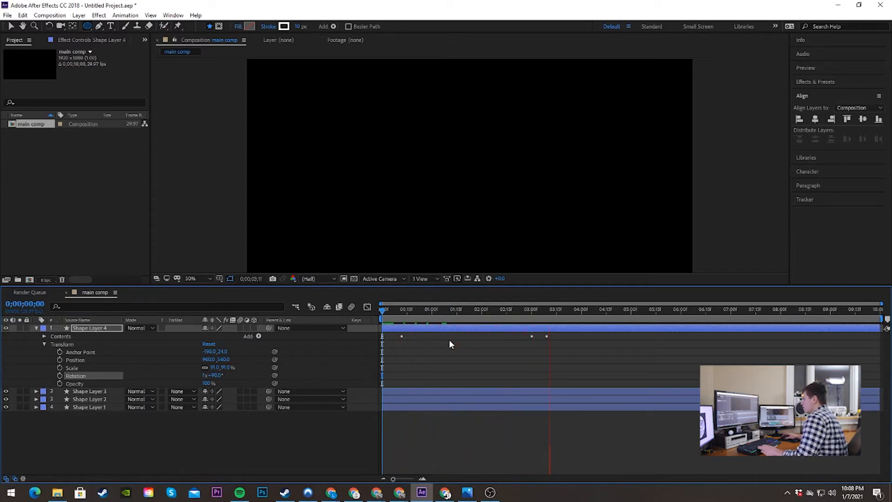
{"action": "key", "text": "space"}
{"action": "left_click_drag", "start_coordinate": [556, 312], "coordinate": [380, 311]}
{"action": "key", "text": "space"}
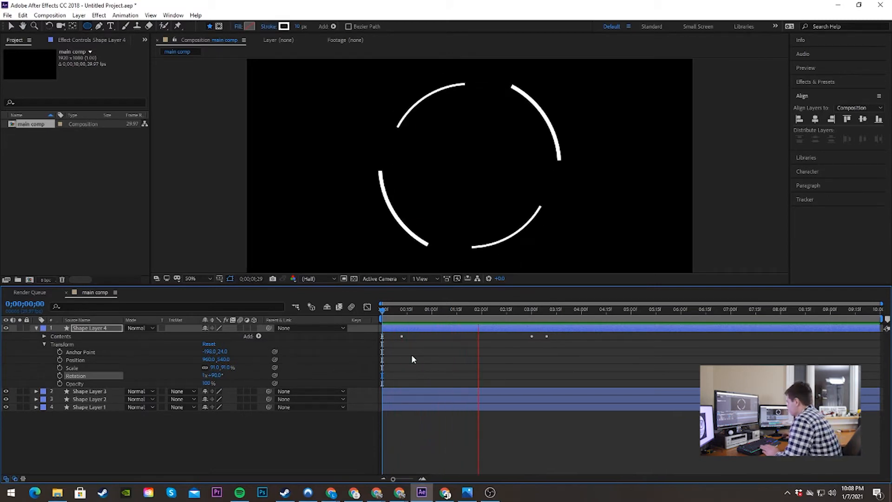
{"action": "key", "text": "space"}
{"action": "left_click_drag", "start_coordinate": [491, 313], "coordinate": [384, 312]}
{"action": "key", "text": "space"}
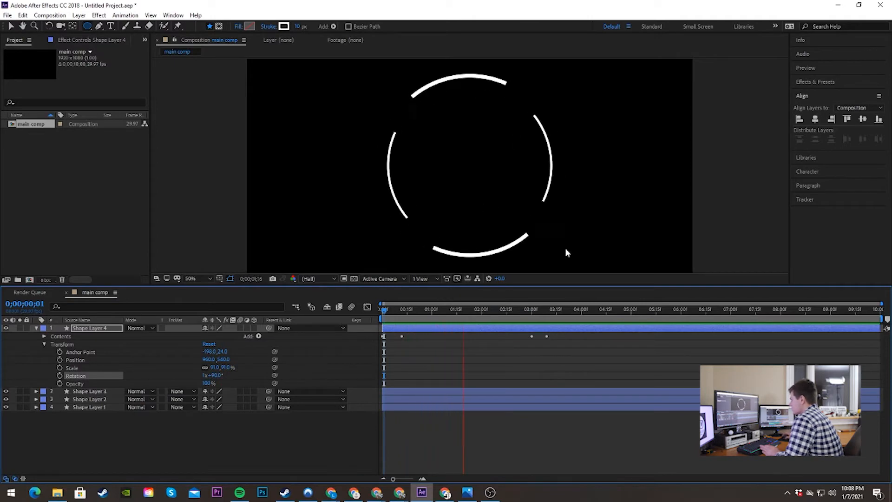
{"action": "key", "text": "space"}
{"action": "left_click_drag", "start_coordinate": [506, 311], "coordinate": [452, 312]}
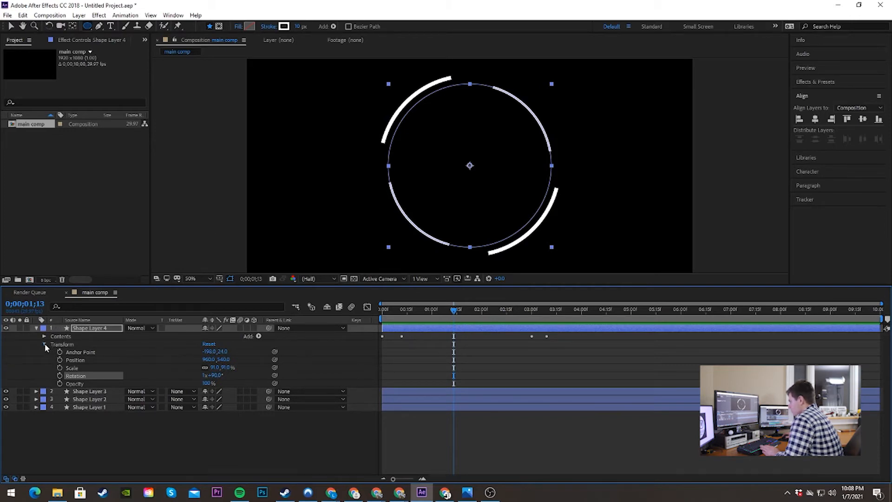
Step: Move Shape Layer 4's last Trim Paths Start and End keyframes to about 3.4 and 3.7 seconds and preview from the start
{"action": "left_click", "coordinate": [45, 343]}
{"action": "left_click", "coordinate": [45, 336]}
{"action": "left_click", "coordinate": [52, 352]}
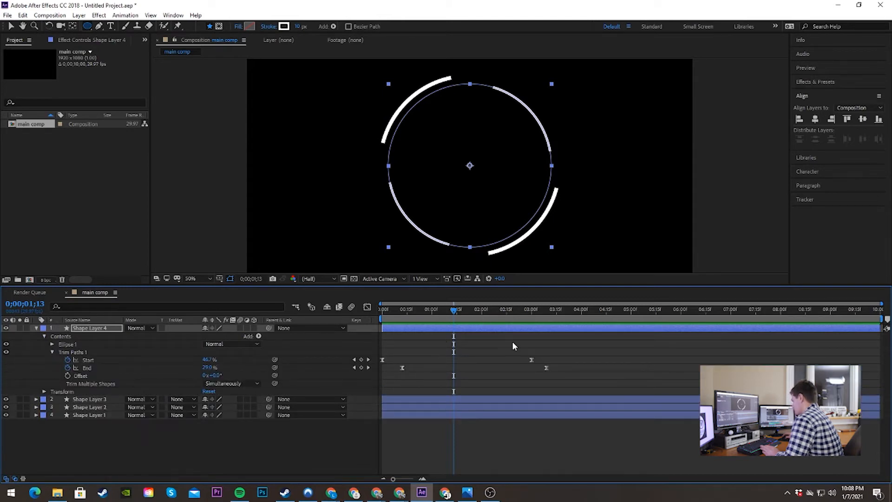
{"action": "left_click_drag", "start_coordinate": [572, 341], "coordinate": [552, 360]}
{"action": "left_click_drag", "start_coordinate": [449, 316], "coordinate": [374, 319]}
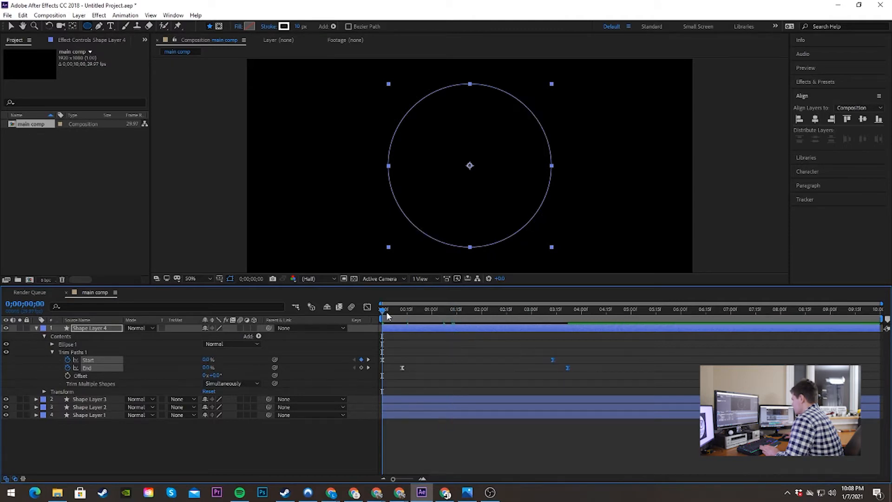
{"action": "key", "text": "space"}
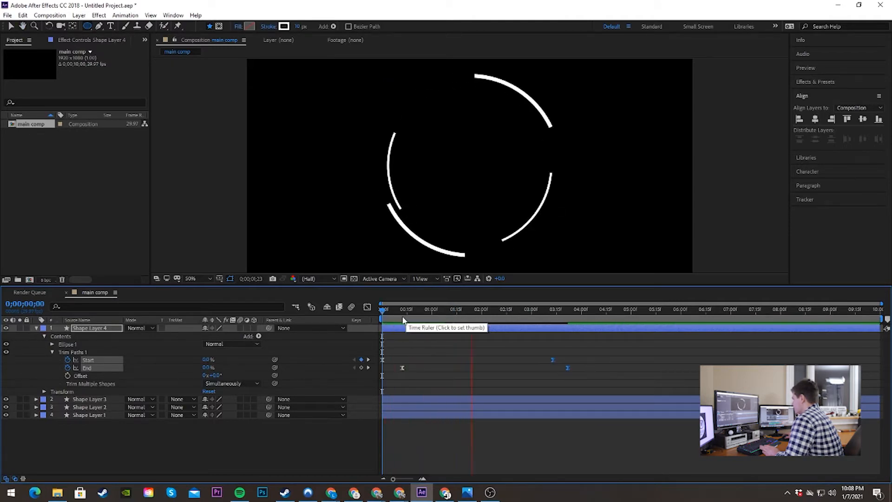
Step: Move Shape Layer 3's last Trim Paths Start and End keyframes to about 3.4 and 3.7 seconds, matching Shape Layer 4
{"action": "key", "text": "space"}
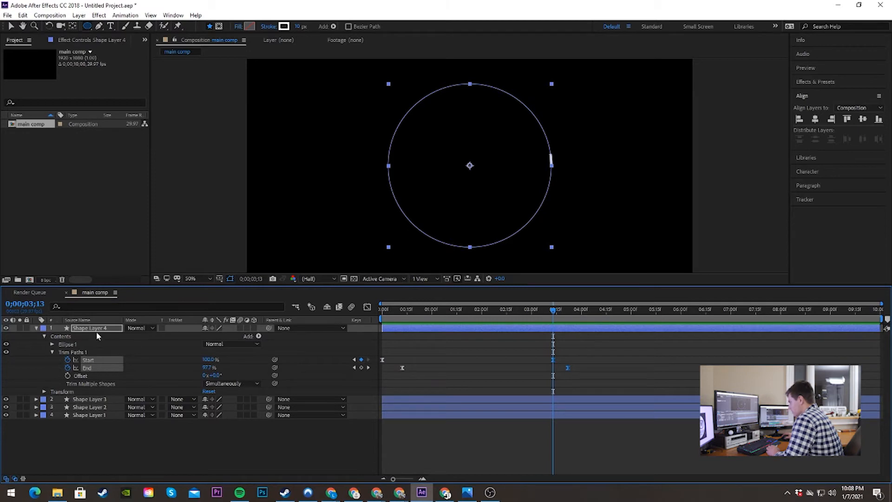
{"action": "left_click", "coordinate": [76, 400]}
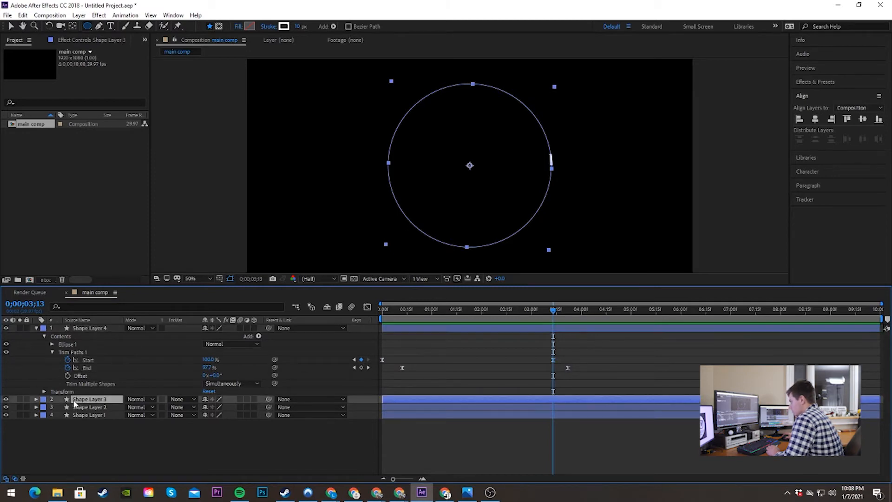
{"action": "left_click", "coordinate": [36, 400]}
{"action": "left_click", "coordinate": [44, 408]}
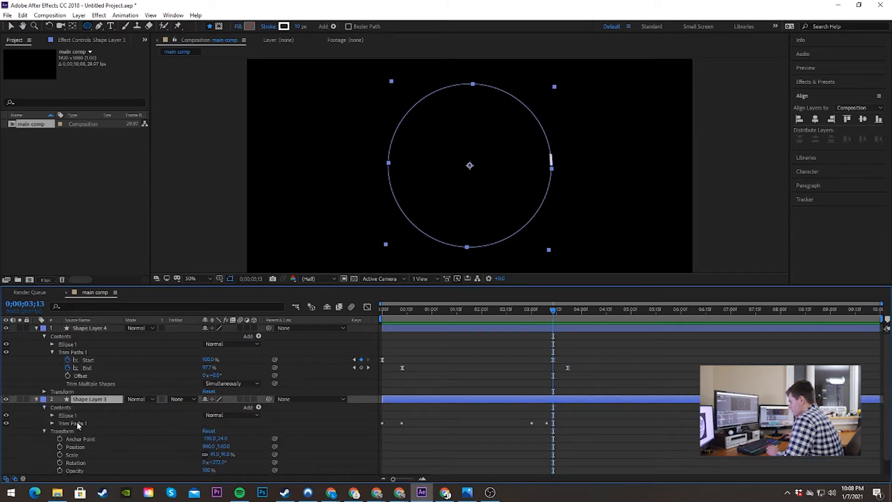
{"action": "left_click", "coordinate": [51, 423]}
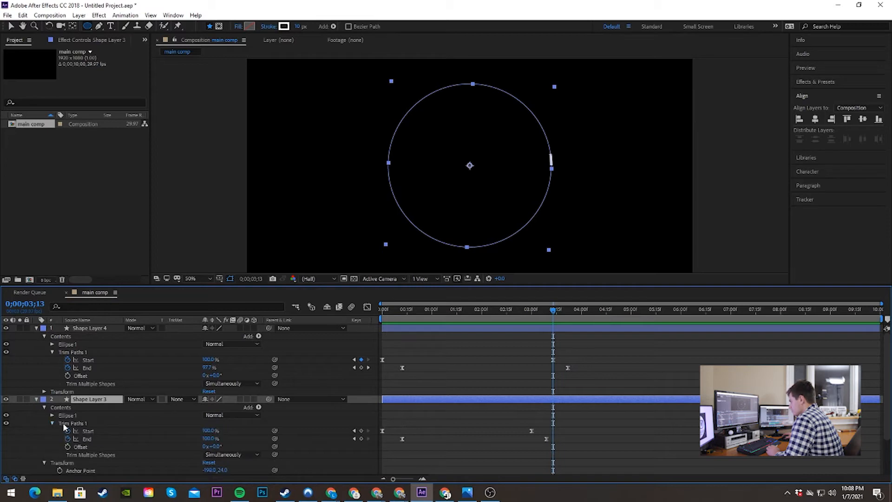
{"action": "left_click_drag", "start_coordinate": [570, 423], "coordinate": [556, 437]}
Step: Play back the circle-line animation several times from the start and park the playhead at 0;00;00;24
{"action": "left_click_drag", "start_coordinate": [555, 310], "coordinate": [377, 314]}
{"action": "key", "text": "space"}
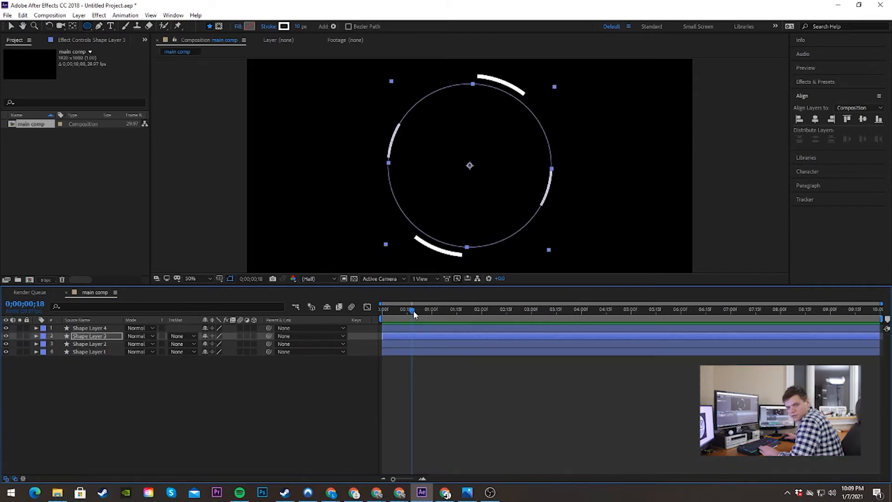
{"action": "key", "text": "space"}
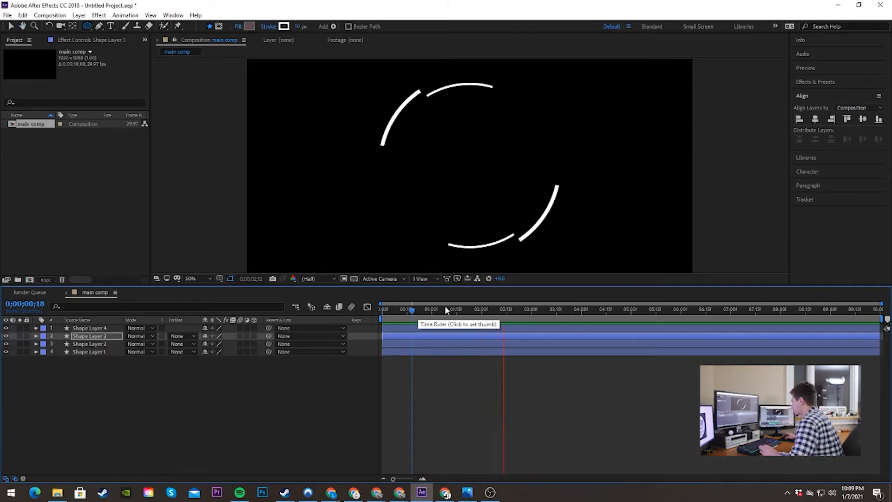
{"action": "left_click_drag", "start_coordinate": [560, 309], "coordinate": [362, 317]}
{"action": "key", "text": "space"}
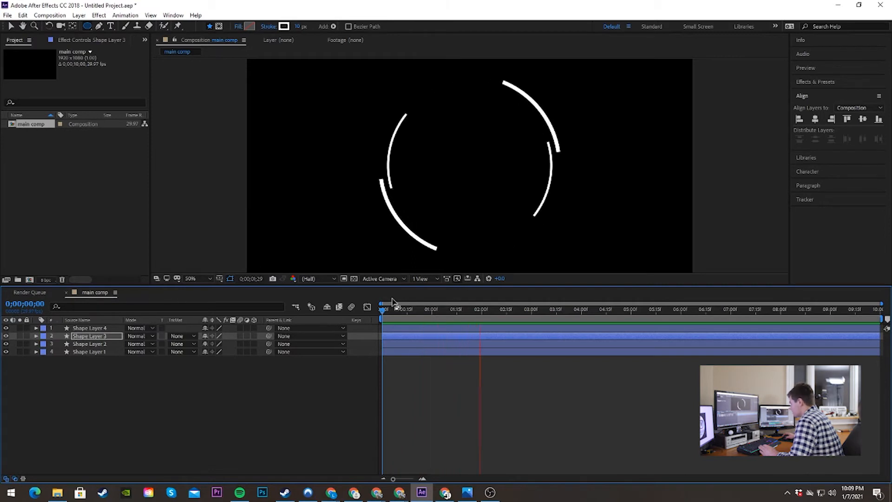
{"action": "key", "text": "space"}
{"action": "left_click_drag", "start_coordinate": [532, 304], "coordinate": [422, 309]}
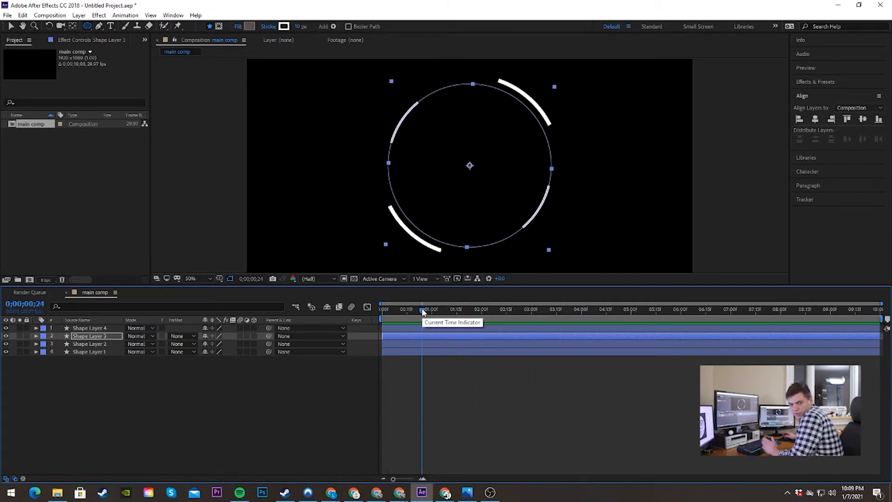
Step: Pre-compose all four shape layers into a new composition named "rotation"
{"action": "left_click_drag", "start_coordinate": [107, 393], "coordinate": [95, 327]}
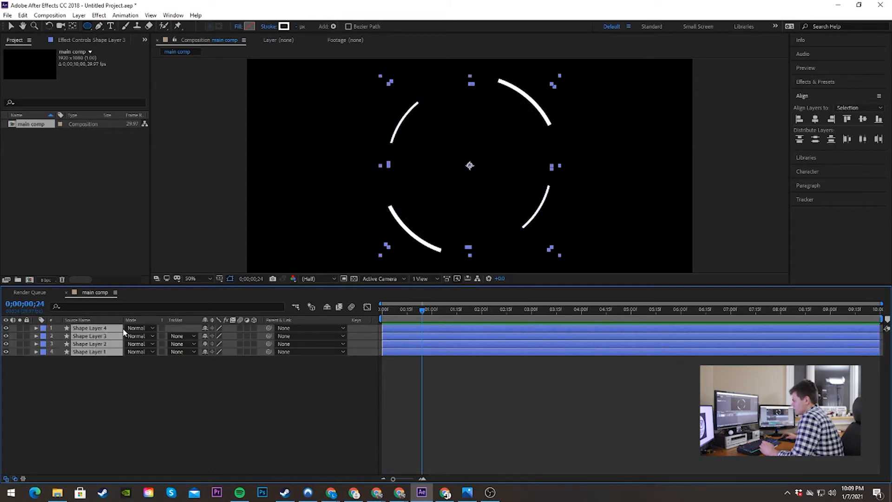
{"action": "right_click", "coordinate": [103, 325]}
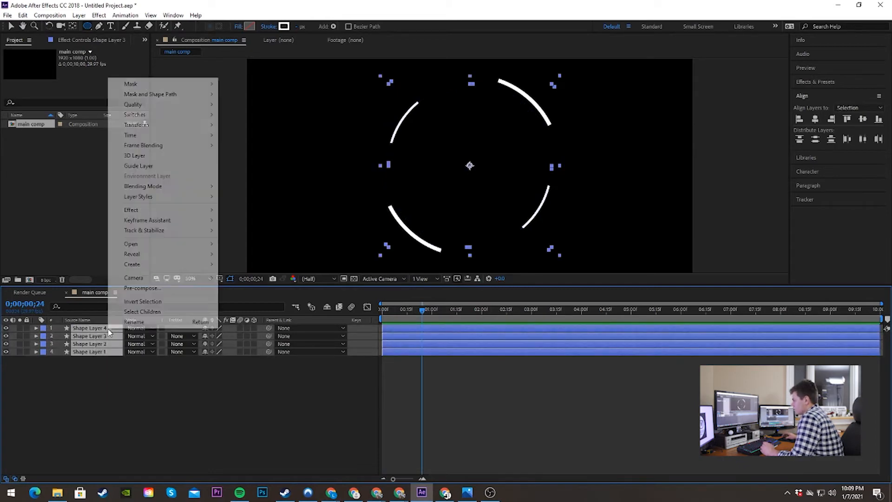
{"action": "left_click", "coordinate": [136, 289]}
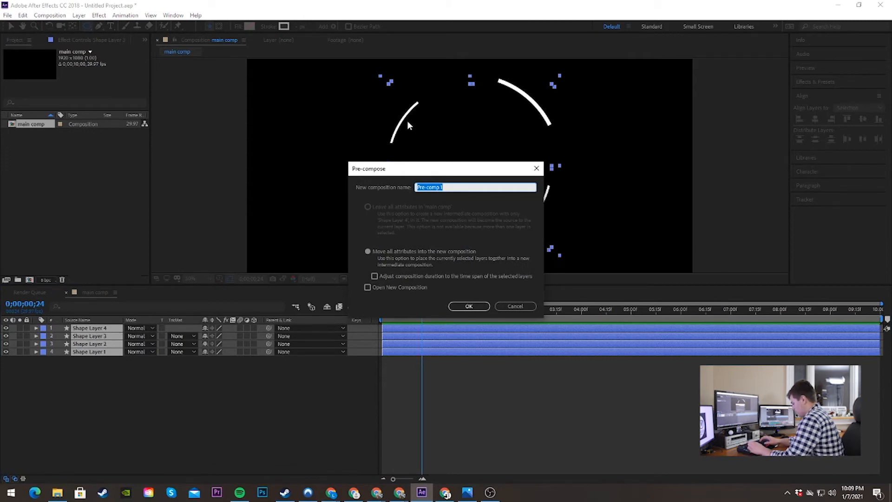
{"action": "type", "text": "rotat"}
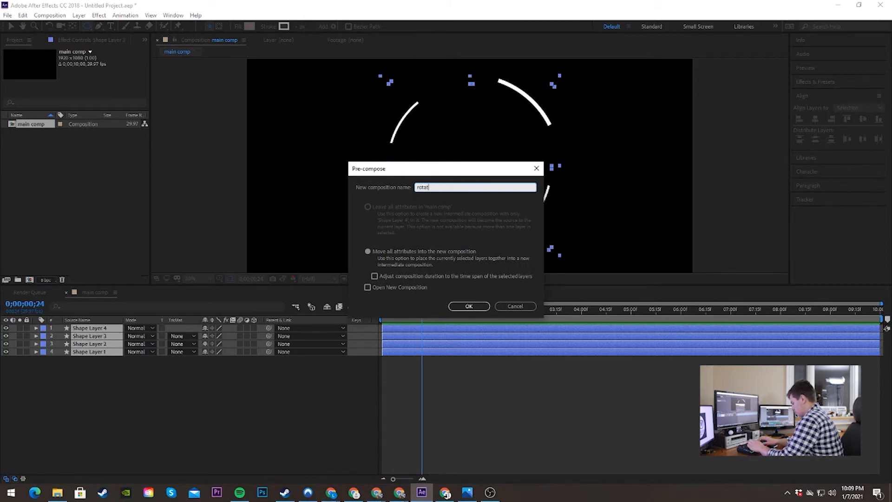
{"action": "type", "text": "ion"}
{"action": "key", "text": "Return"}
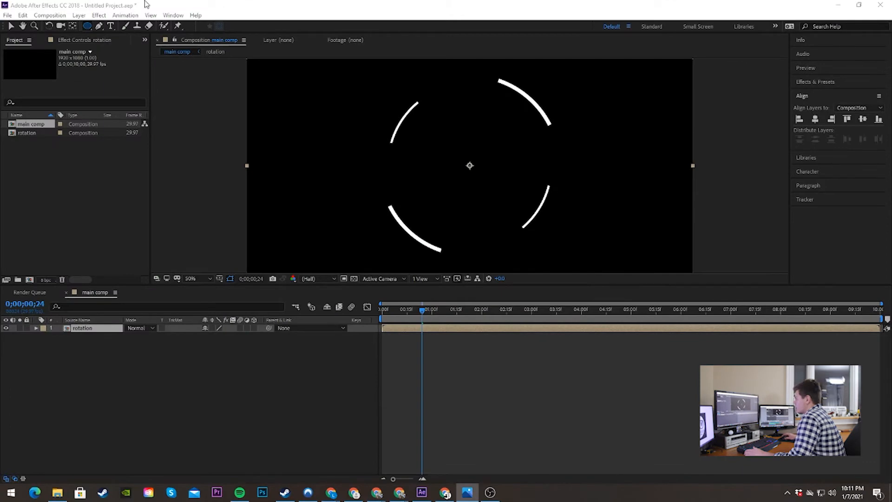
Step: Create a new composition with a width and height of 500 px
{"action": "left_click", "coordinate": [50, 14]}
{"action": "left_click", "coordinate": [69, 24]}
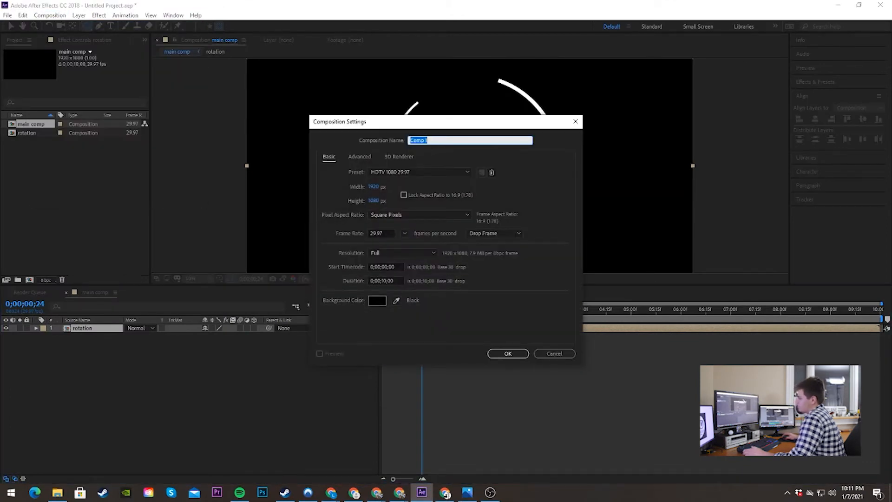
{"action": "left_click", "coordinate": [373, 188]}
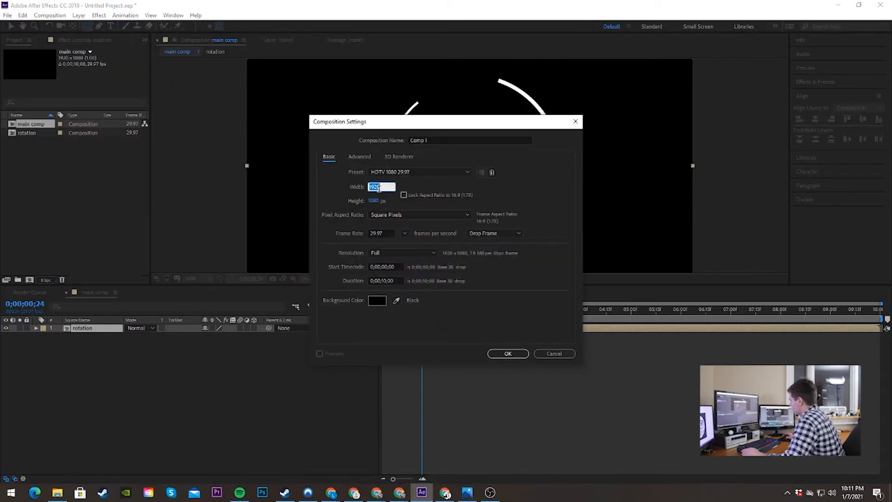
{"action": "type", "text": "500"}
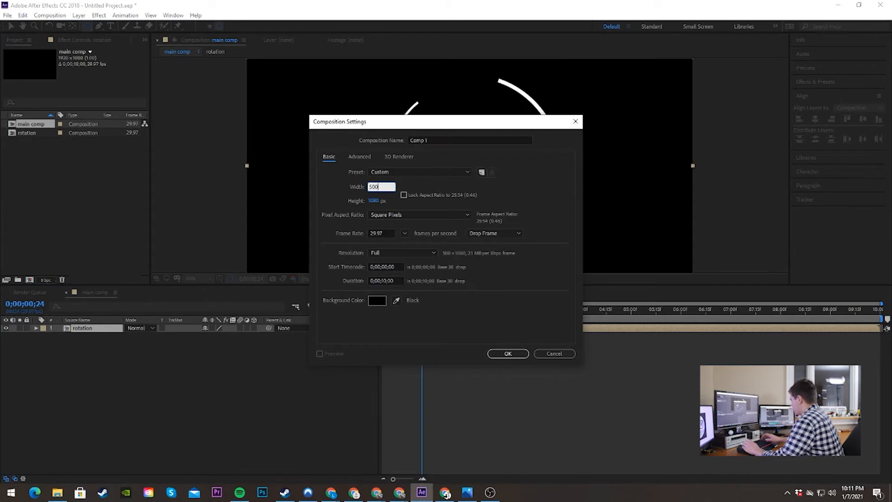
{"action": "left_click", "coordinate": [375, 201]}
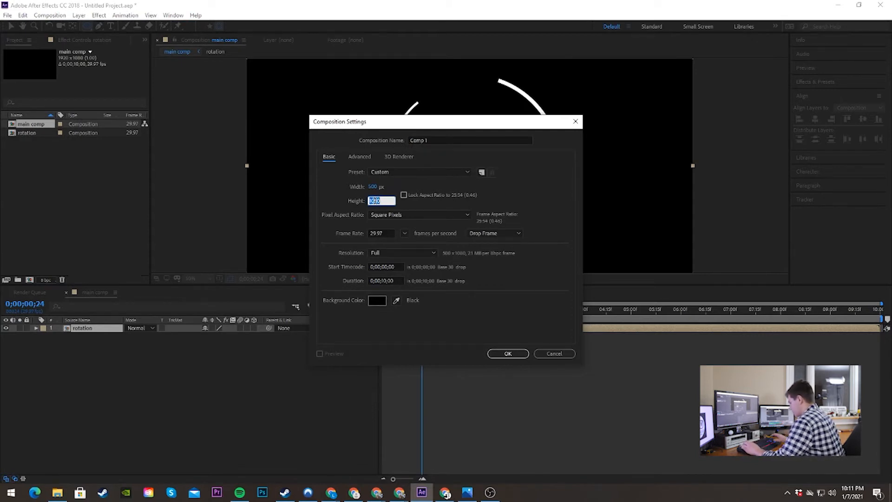
{"action": "type", "text": "500"}
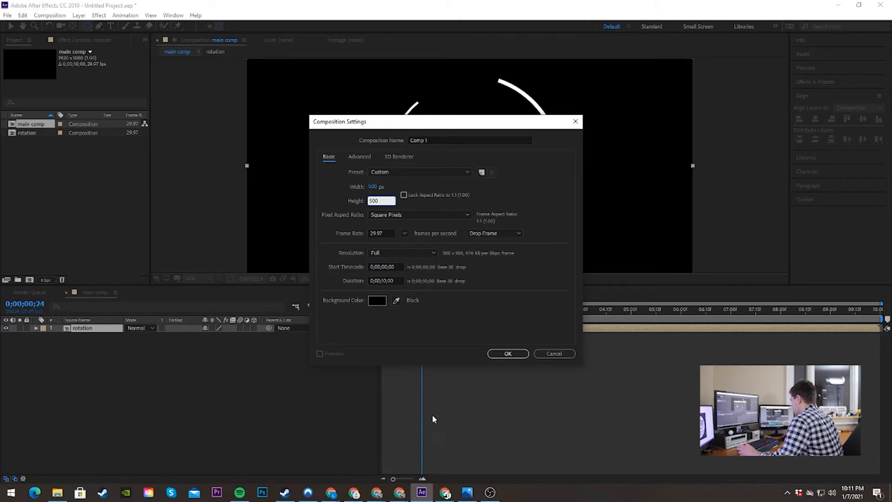
{"action": "left_click", "coordinate": [520, 353]}
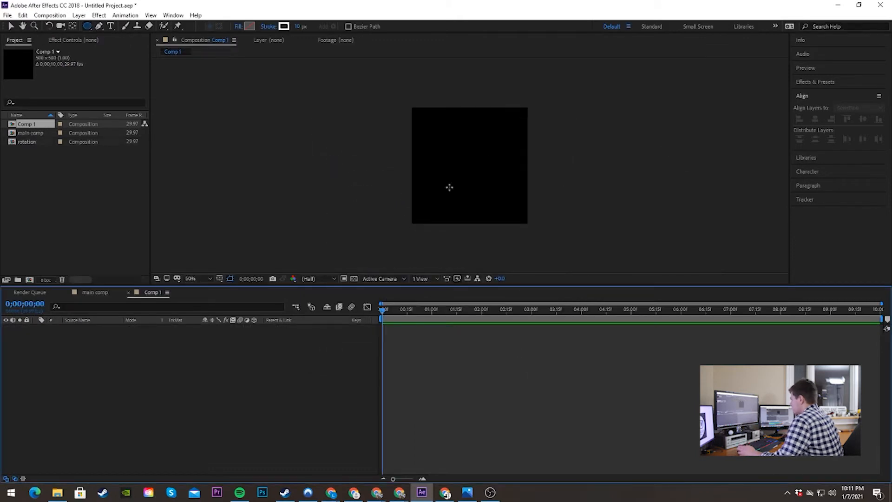
Step: Draw a large circle with the Ellipse tool in the empty 500 × 500 composition
{"action": "scroll", "coordinate": [449, 188], "scroll_direction": "up", "scroll_amount": 2}
{"action": "scroll", "coordinate": [450, 187], "scroll_direction": "down", "scroll_amount": 2}
{"action": "scroll", "coordinate": [450, 188], "scroll_direction": "up", "scroll_amount": 1}
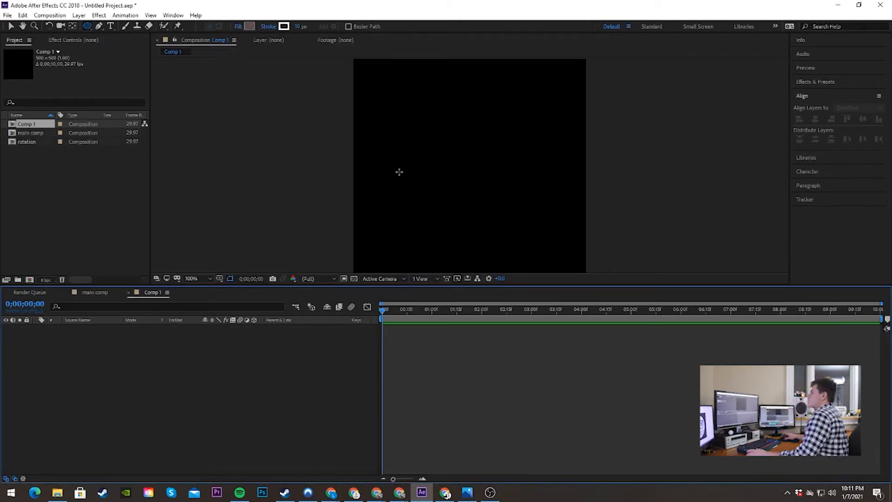
{"action": "left_click", "coordinate": [87, 26]}
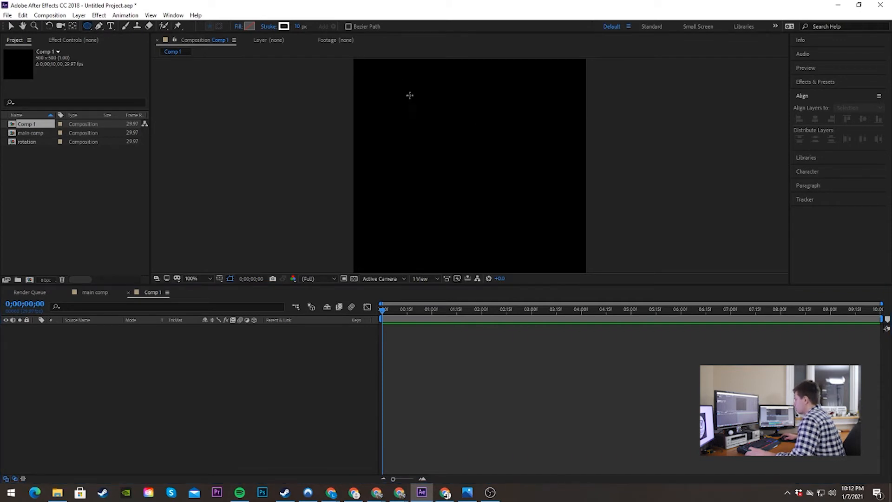
{"action": "left_click_drag", "start_coordinate": [398, 87], "coordinate": [579, 265]}
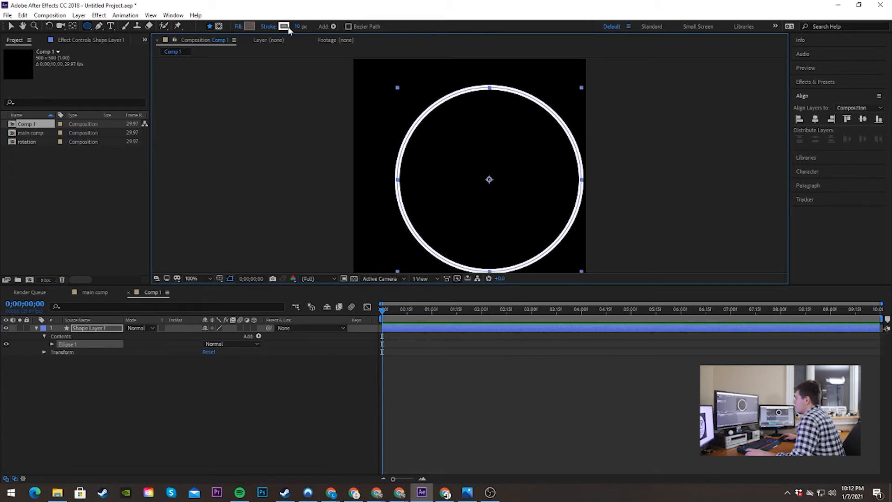
Step: Give the circle no stroke and a white fill, and centre it horizontally and vertically in the composition
{"action": "left_click", "coordinate": [273, 28]}
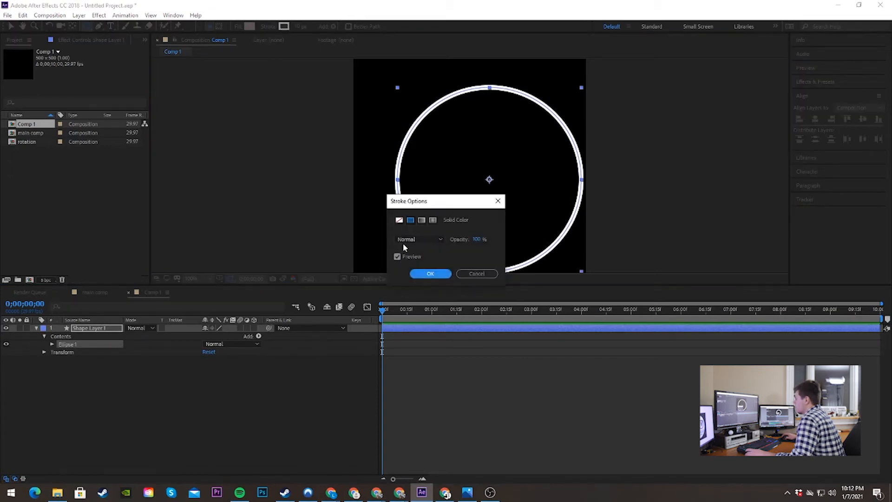
{"action": "left_click", "coordinate": [400, 220]}
{"action": "left_click", "coordinate": [431, 273]}
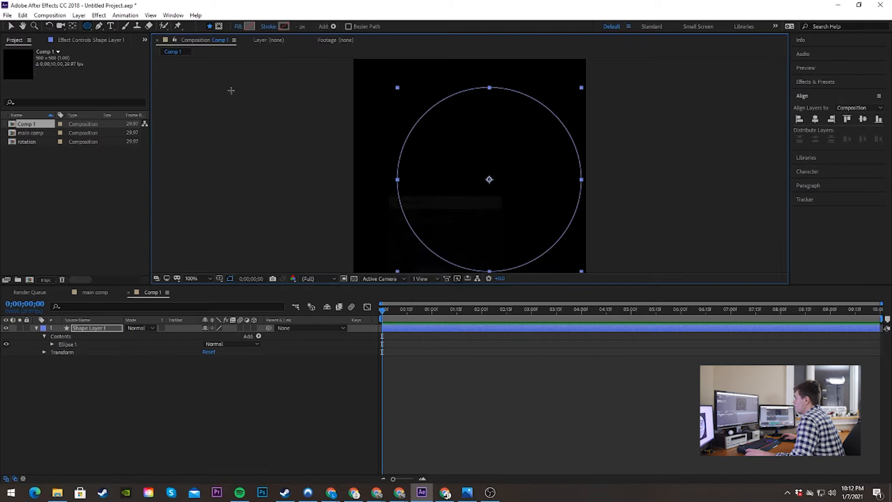
{"action": "left_click", "coordinate": [249, 27]}
{"action": "left_click", "coordinate": [274, 135]}
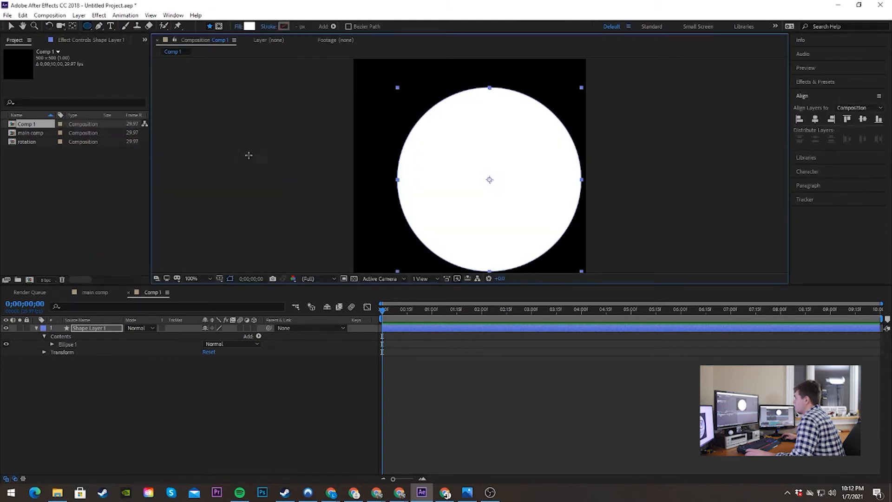
{"action": "left_click", "coordinate": [817, 120]}
{"action": "left_click", "coordinate": [863, 120]}
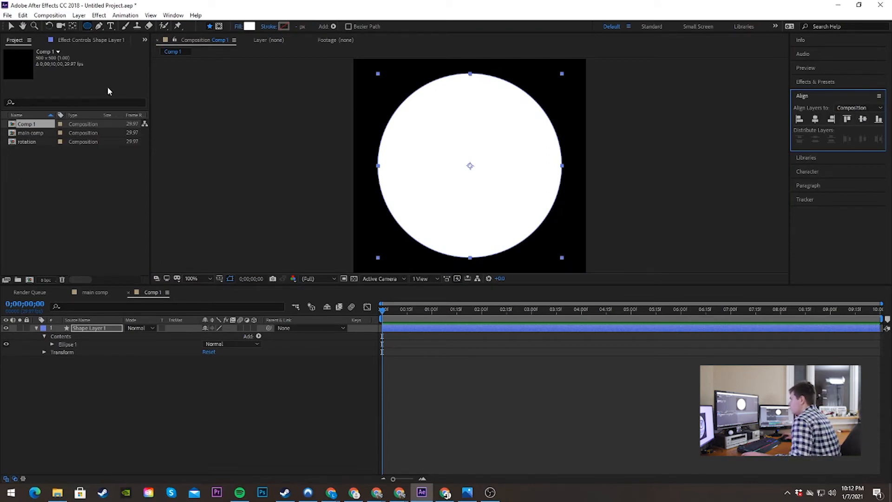
Step: Add a black text layer reading "Day" over the upper part of the white circle
{"action": "left_click", "coordinate": [111, 26]}
{"action": "left_click", "coordinate": [435, 118]}
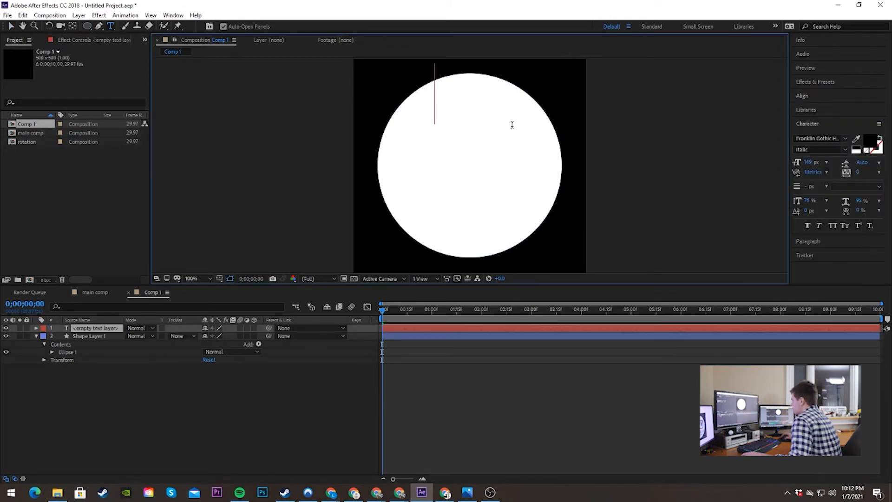
{"action": "type", "text": "30"}
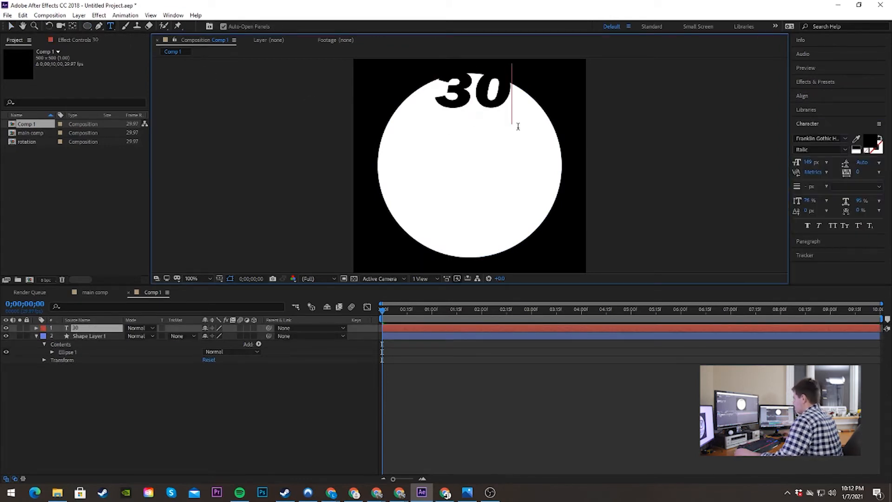
{"action": "key", "text": "BackSpace"}
{"action": "key", "text": "BackSpace"}
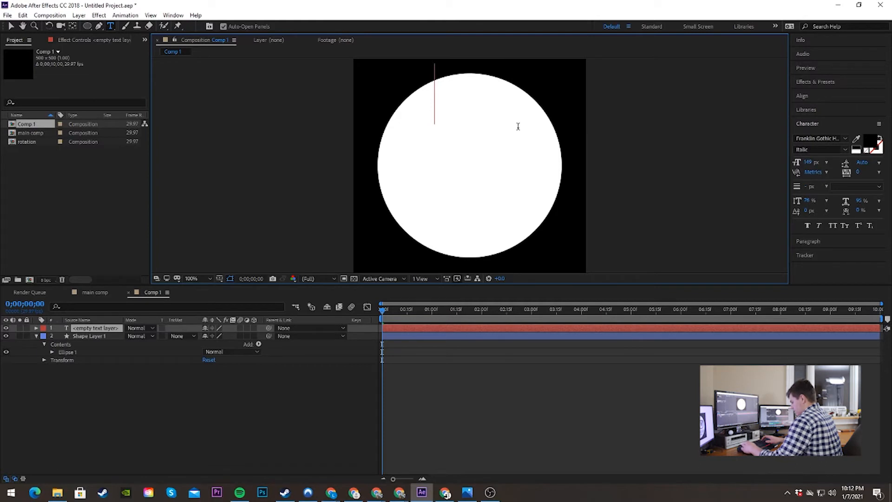
{"action": "type", "text": "Day"}
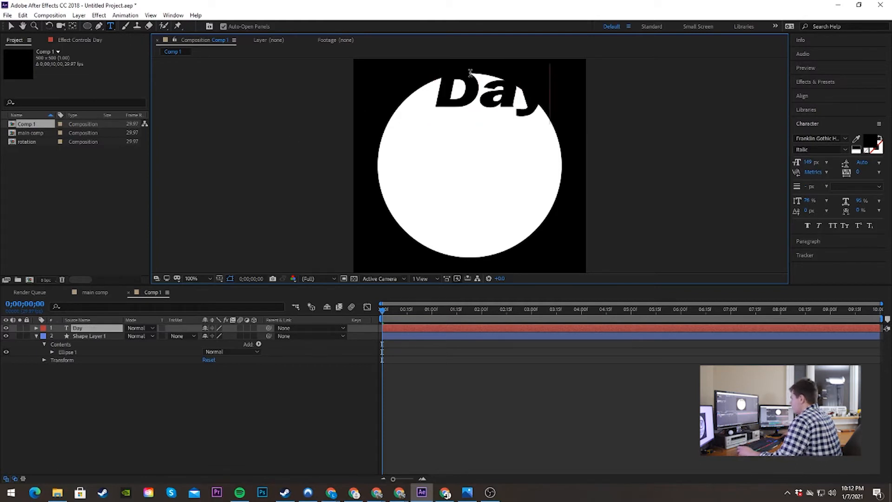
{"action": "left_click", "coordinate": [208, 395]}
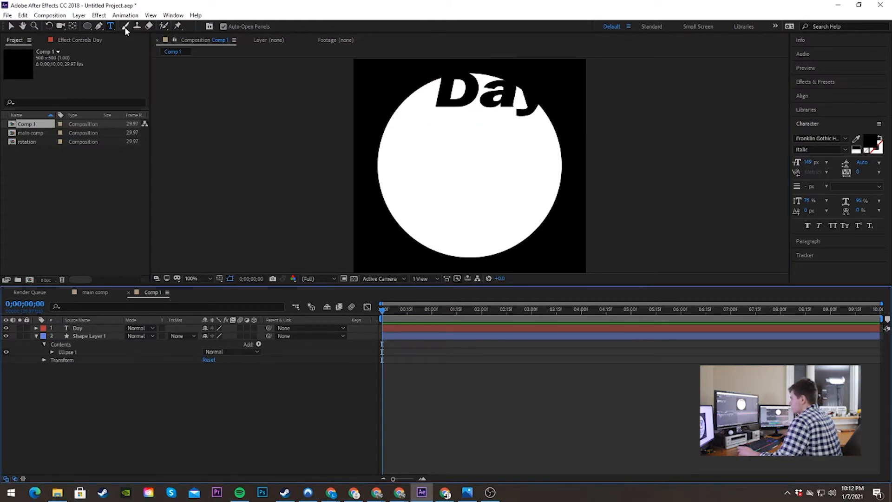
Step: Add a separate text layer reading "30" below the word "Day"
{"action": "left_click", "coordinate": [446, 176]}
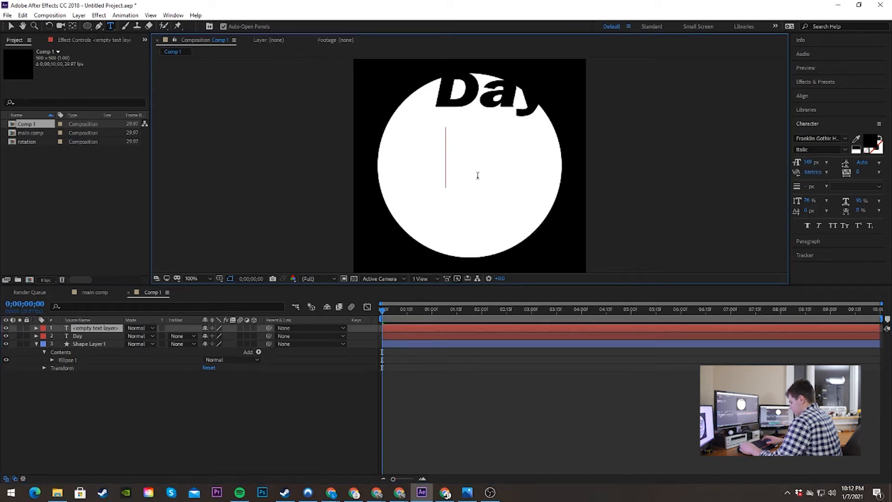
{"action": "type", "text": "30"}
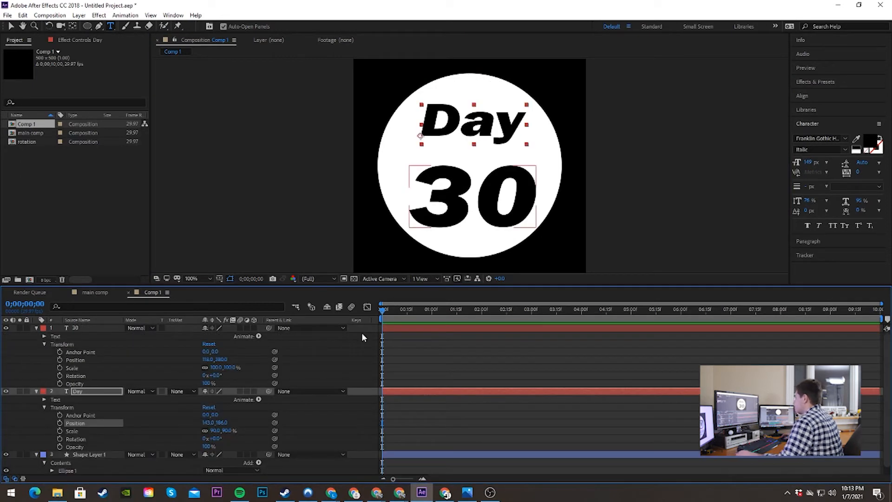
Step: Centre both texts in the white circle, moving "30" to about 112, 369 and "Day" to about 135, 187
{"action": "left_click", "coordinate": [11, 26]}
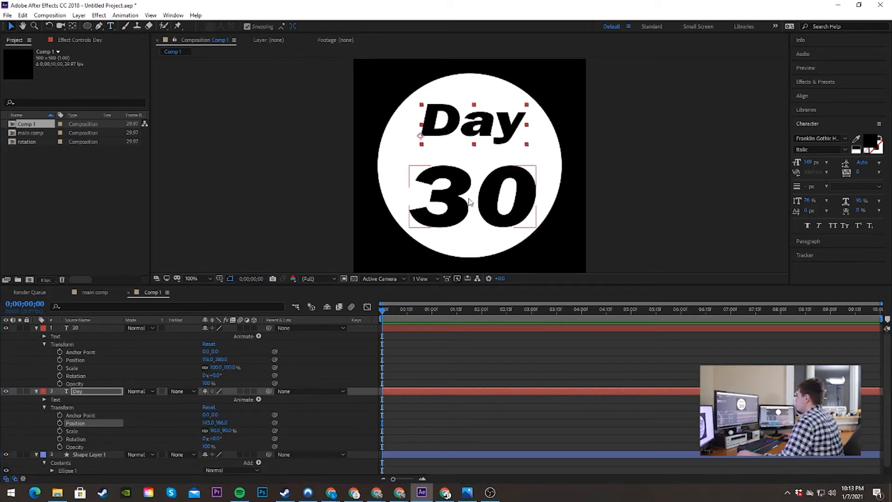
{"action": "mouse_move", "coordinate": [468, 202]}
{"action": "left_mouse_down"}
{"action": "mouse_move", "coordinate": [481, 200]}
{"action": "mouse_move", "coordinate": [465, 196]}
{"action": "left_mouse_up"}
{"action": "left_click_drag", "start_coordinate": [469, 122], "coordinate": [468, 125]}
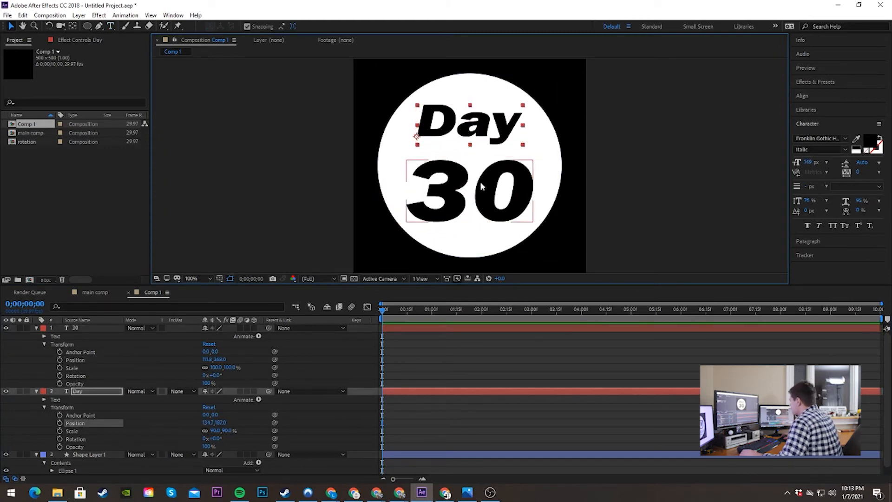
Step: Deselect the text layers, view the reference logo Capture.JPG in Photos, and return to After Effects
{"action": "left_click", "coordinate": [665, 183]}
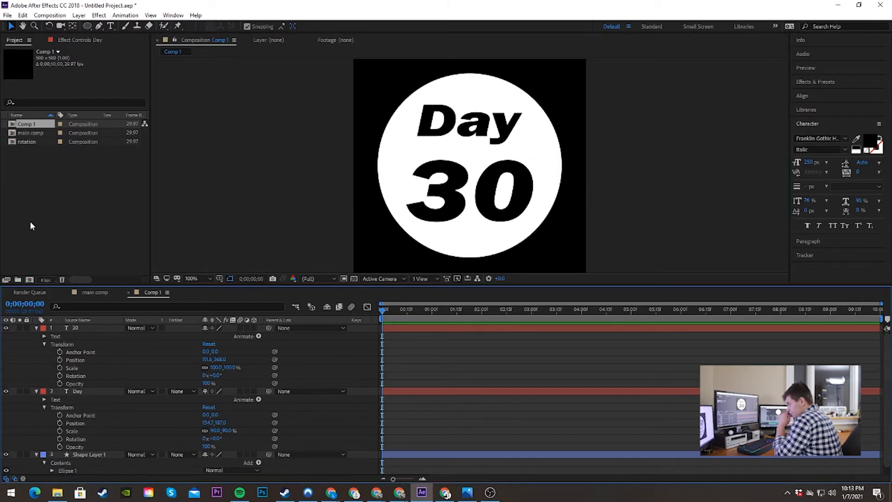
{"action": "left_click_drag", "start_coordinate": [0, 120], "coordinate": [448, 2]}
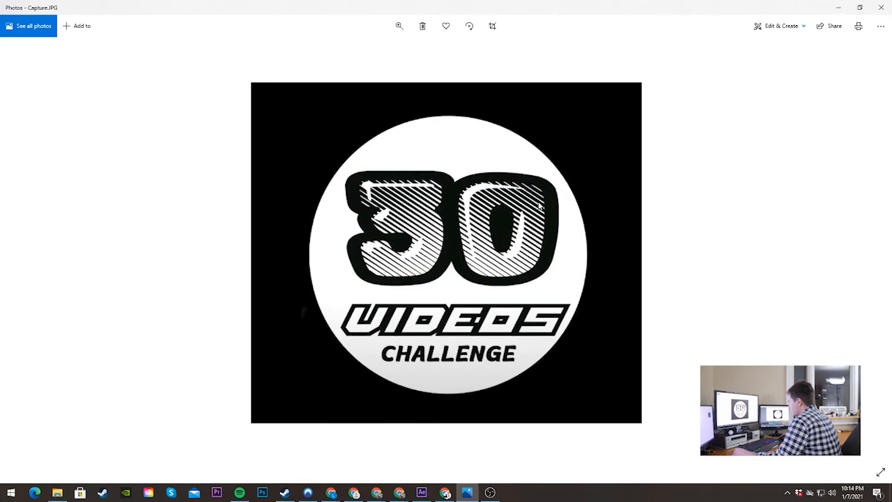
{"action": "left_click_drag", "start_coordinate": [682, 5], "coordinate": [0, 213]}
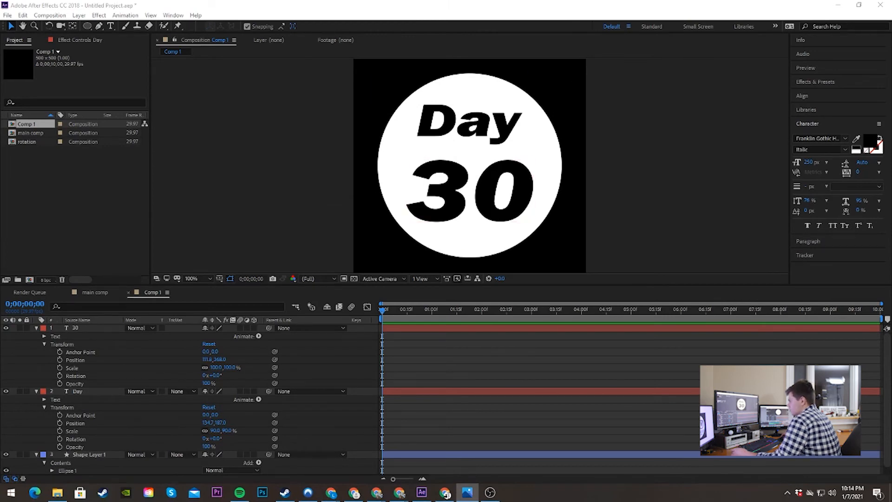
Step: Add Position and Scale keyframes to the "30" text layer at 0;00;03;10
{"action": "left_click", "coordinate": [473, 190]}
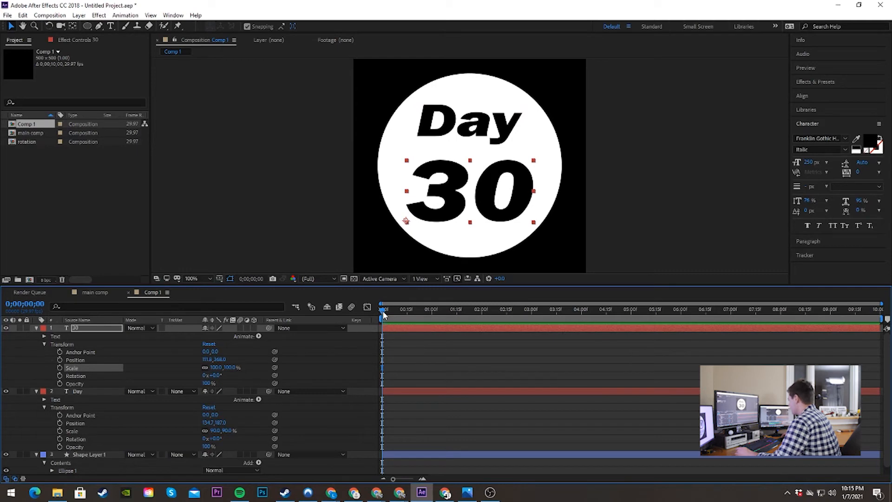
{"action": "left_click_drag", "start_coordinate": [383, 315], "coordinate": [549, 310]}
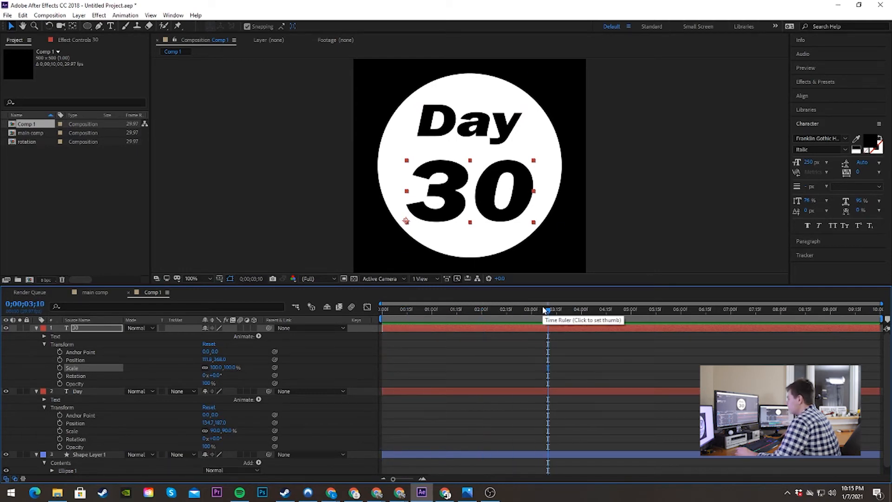
{"action": "left_click", "coordinate": [60, 368]}
{"action": "left_click", "coordinate": [60, 360]}
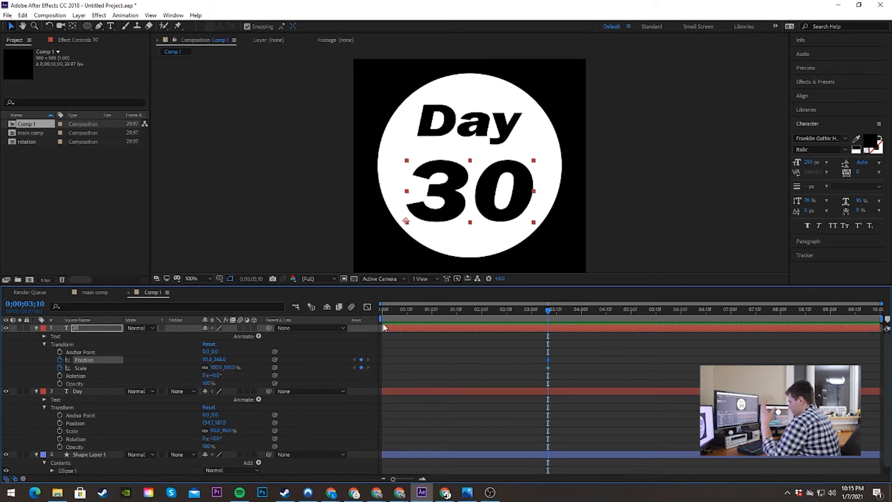
Step: At the start of the timeline, set the "30" layer's Position to 481.8, 368.0 and its Scale to 80%
{"action": "key", "text": "Home"}
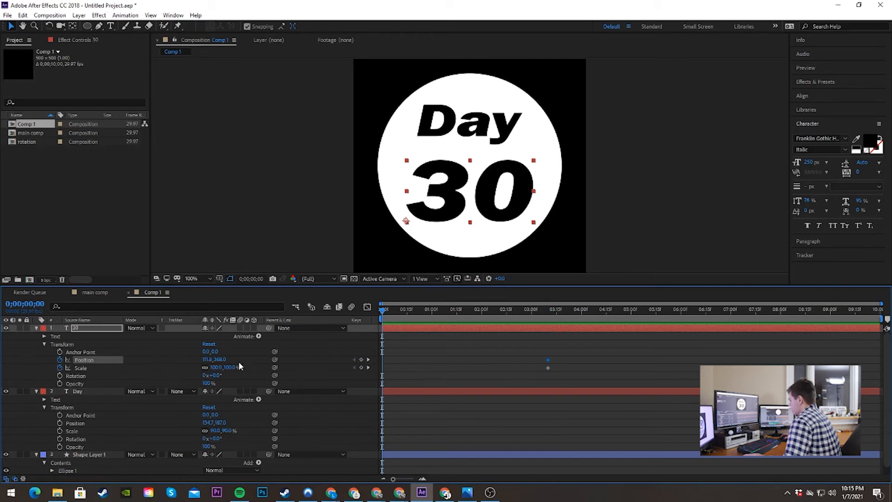
{"action": "left_click_drag", "start_coordinate": [219, 359], "coordinate": [378, 357]}
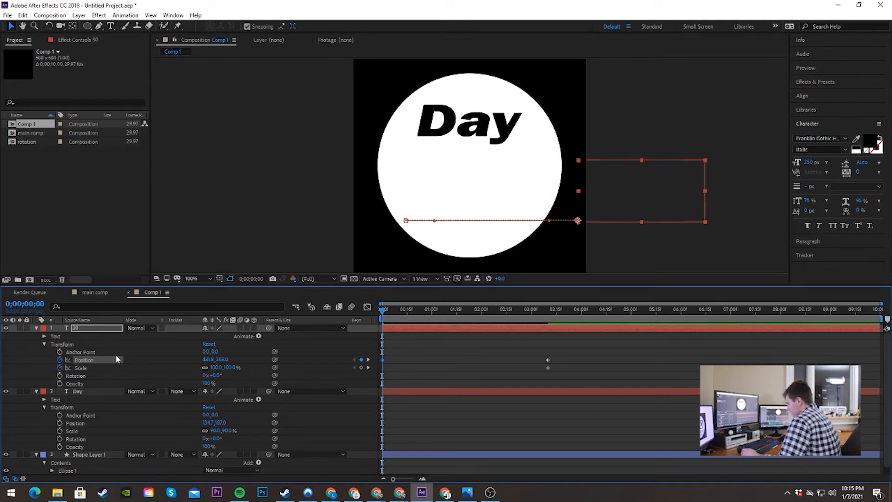
{"action": "left_click_drag", "start_coordinate": [216, 369], "coordinate": [205, 367]}
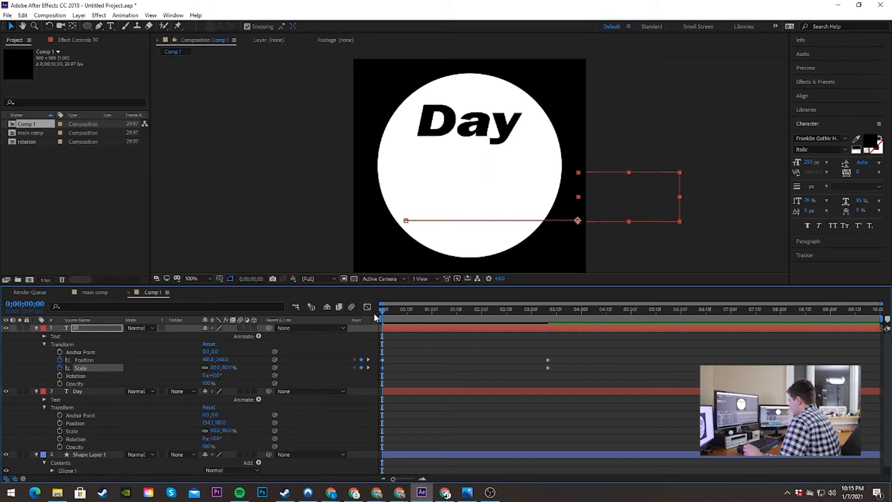
Step: Preview the "30" slide-in and move its end Position and Scale keyframes earlier, to about 1.5 seconds
{"action": "key", "text": "space"}
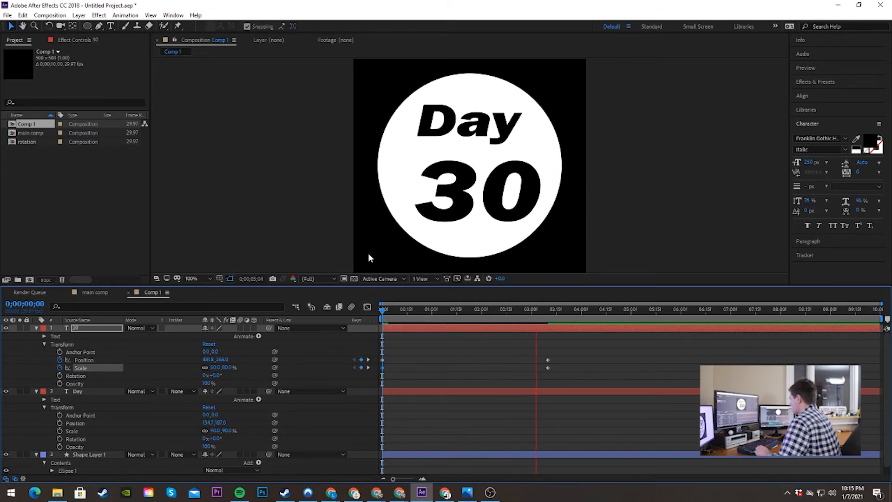
{"action": "key", "text": "space"}
{"action": "left_click_drag", "start_coordinate": [589, 340], "coordinate": [509, 362]}
{"action": "left_click", "coordinate": [556, 310]}
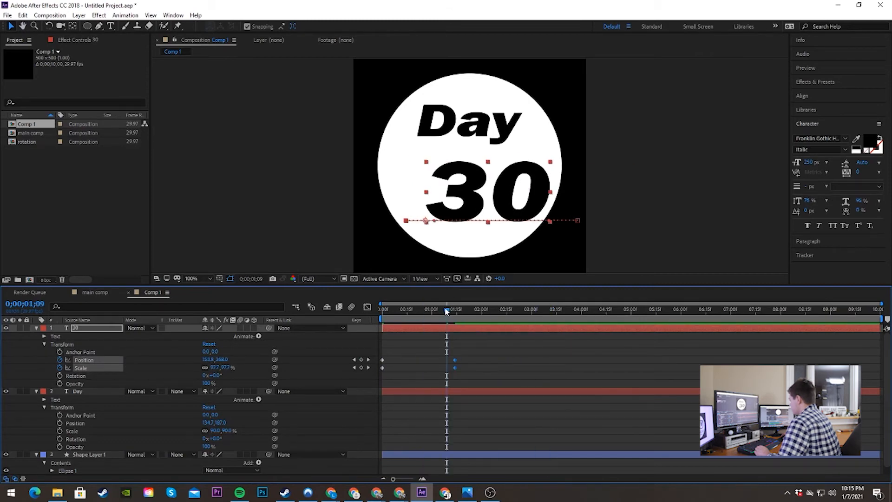
{"action": "key", "text": "Home"}
{"action": "key", "text": "space"}
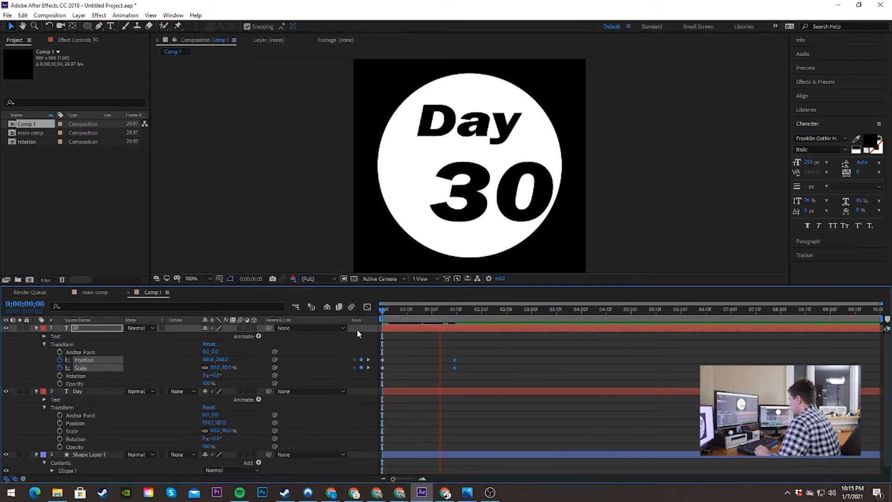
{"action": "key", "text": "space"}
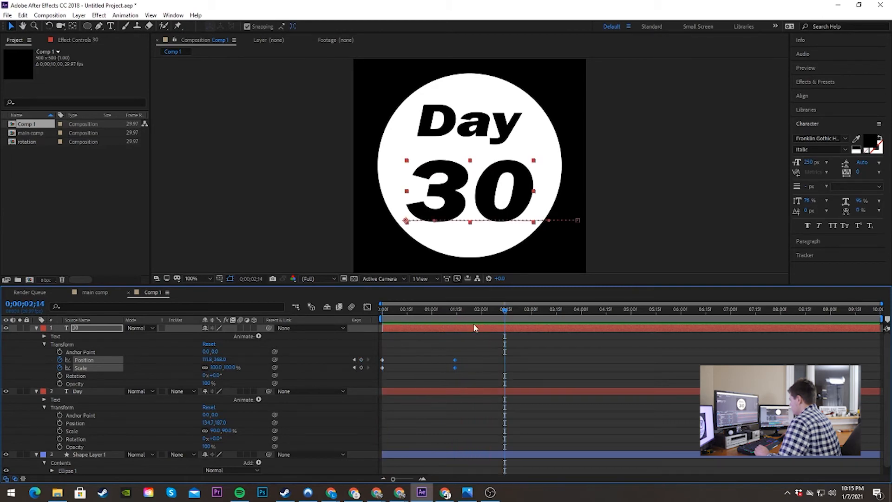
{"action": "left_click", "coordinate": [412, 310]}
{"action": "key", "text": "space"}
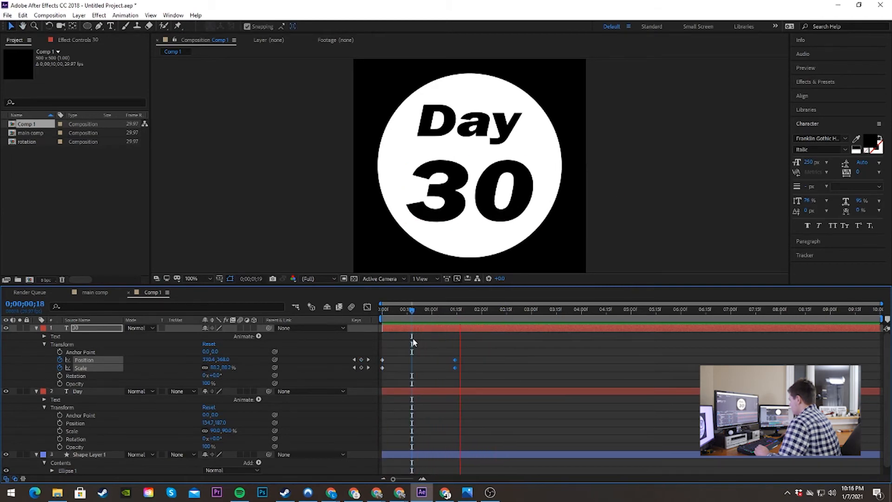
Step: Apply Easy Ease to all Position and Scale keyframes of the "30" layer and preview the motion
{"action": "left_click_drag", "start_coordinate": [472, 349], "coordinate": [378, 375]}
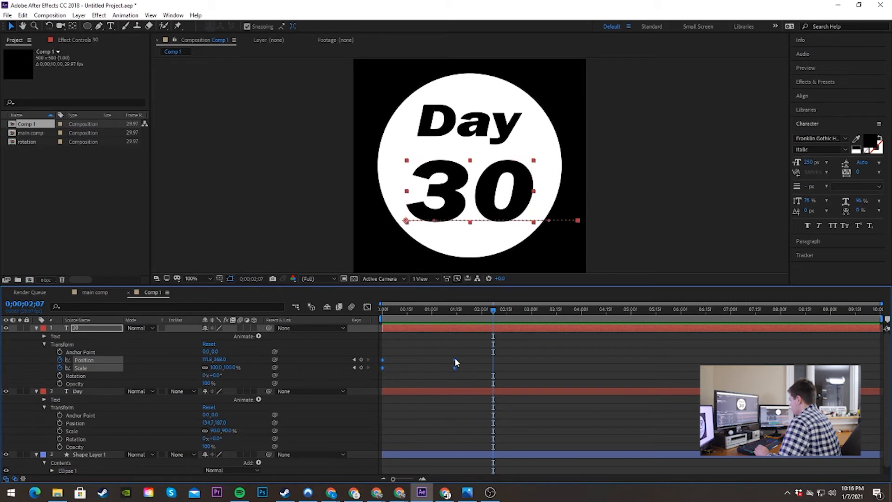
{"action": "key", "text": "F9"}
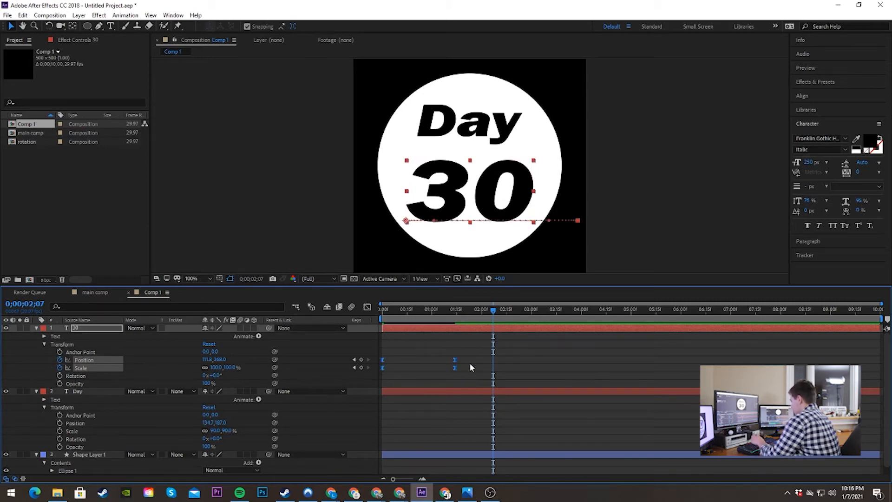
{"action": "key", "text": "Home"}
{"action": "key", "text": "space"}
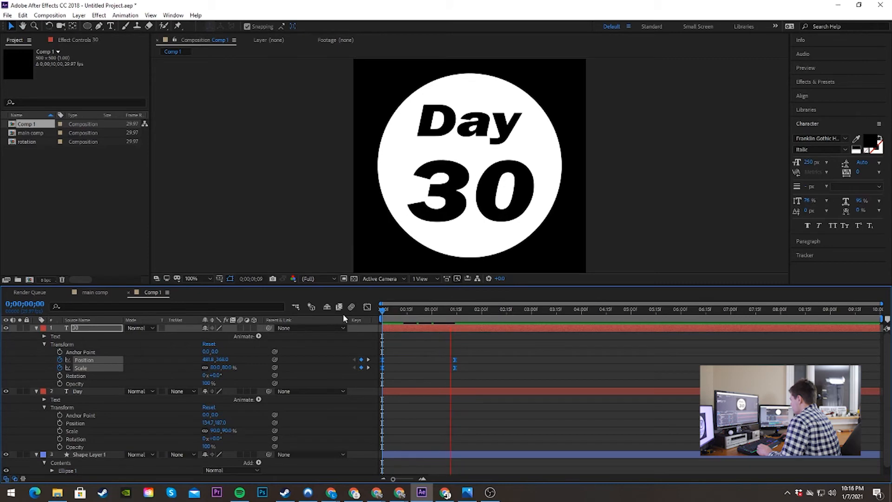
{"action": "left_click", "coordinate": [452, 326]}
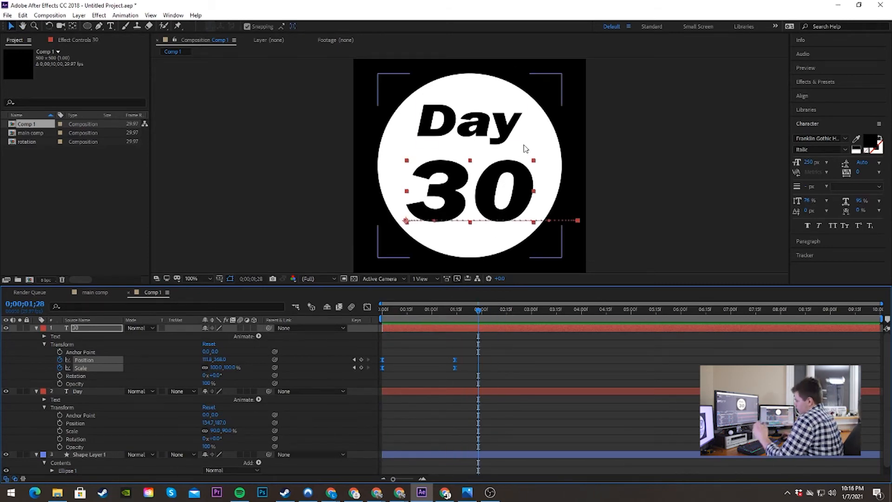
Step: Compare the reference logo in Photos with the badge by replaying the "30" slide-in in After Effects
{"action": "key", "text": "alt+Tab"}
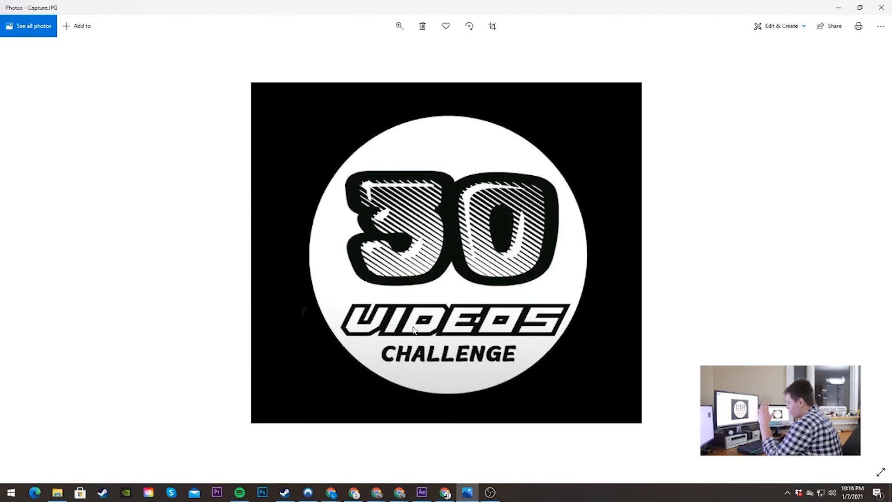
{"action": "left_click_drag", "start_coordinate": [576, 2], "coordinate": [1, 242]}
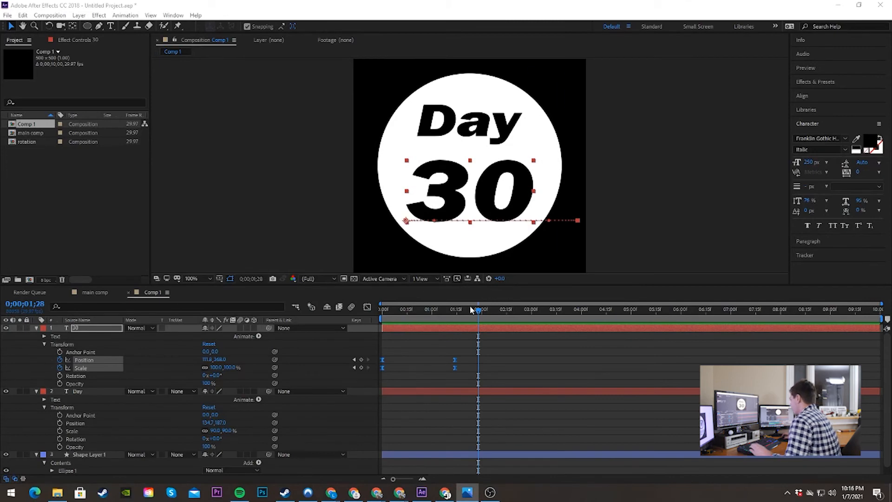
{"action": "left_click_drag", "start_coordinate": [474, 309], "coordinate": [452, 309]}
{"action": "key", "text": "space"}
{"action": "key", "text": "space"}
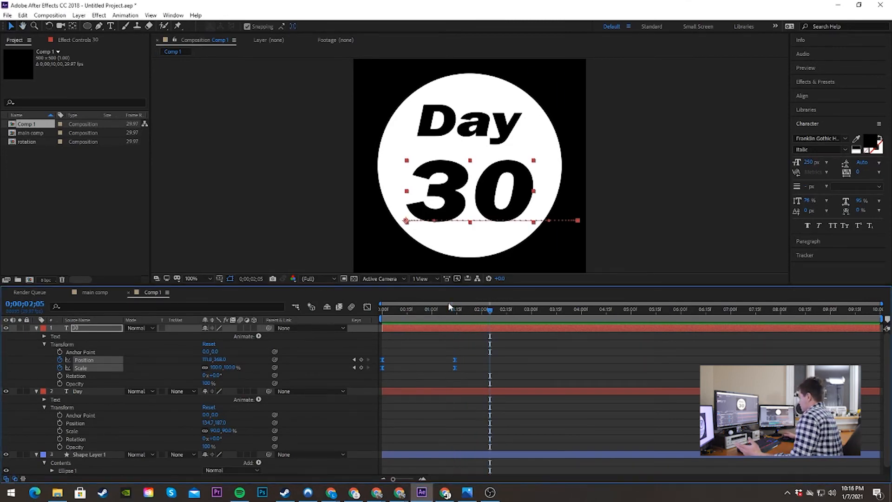
{"action": "key", "text": "space"}
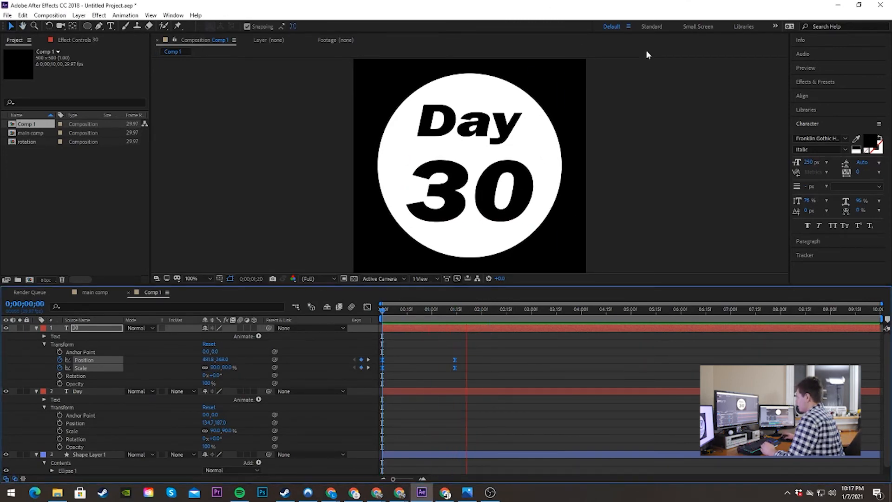
{"action": "key", "text": "space"}
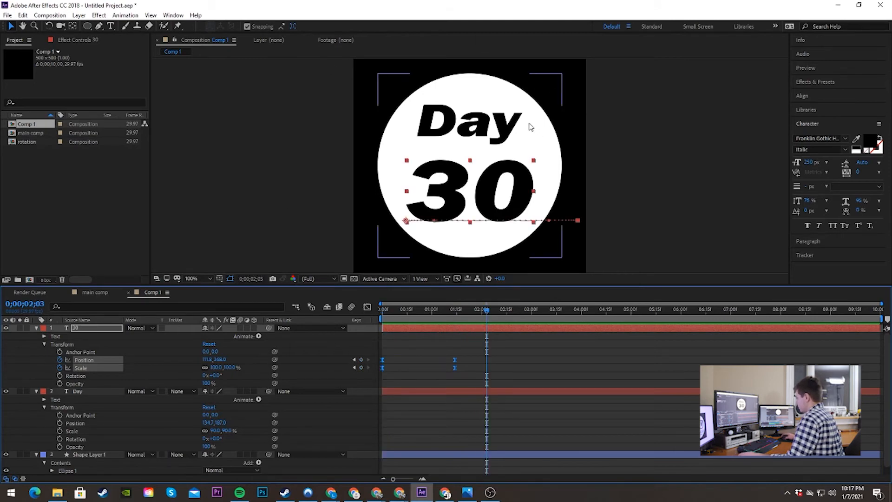
Step: Place Comp 1 in main comp beneath the rotation layer, reveal its Transform properties and preview the combined animation
{"action": "left_click", "coordinate": [94, 291]}
{"action": "left_click", "coordinate": [22, 125]}
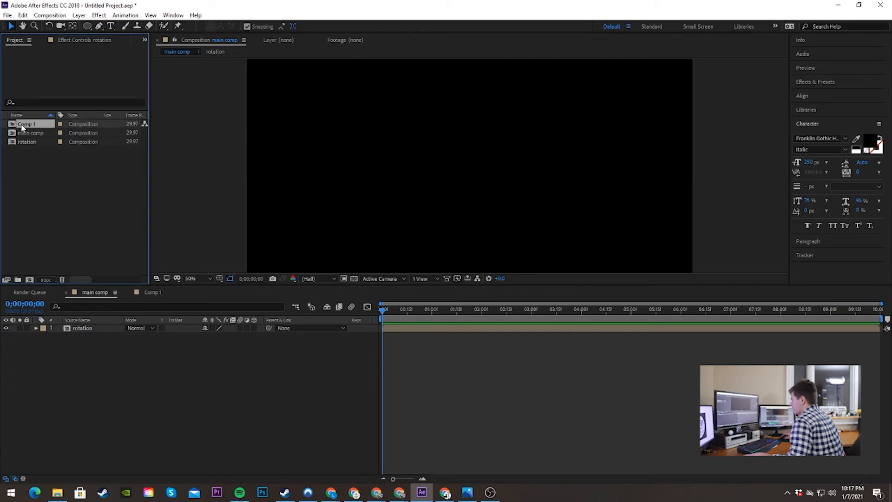
{"action": "left_click_drag", "start_coordinate": [22, 125], "coordinate": [51, 370]}
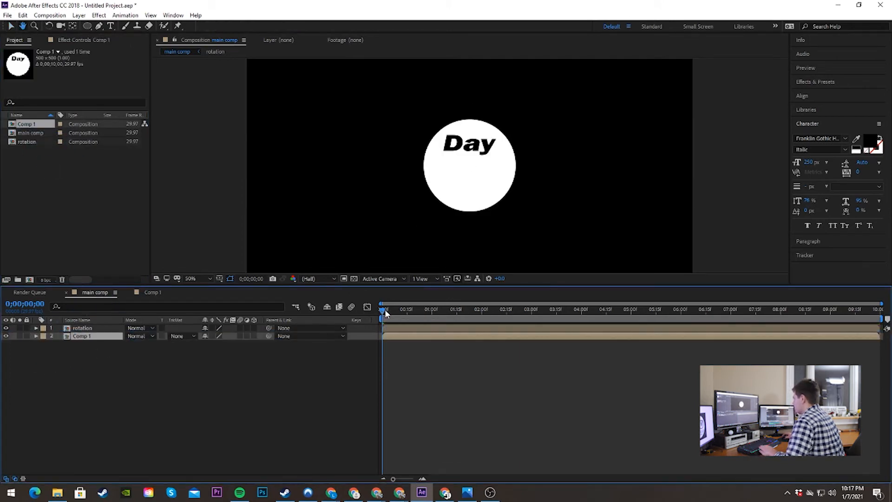
{"action": "key", "text": "space"}
{"action": "key", "text": "ctrl+grave"}
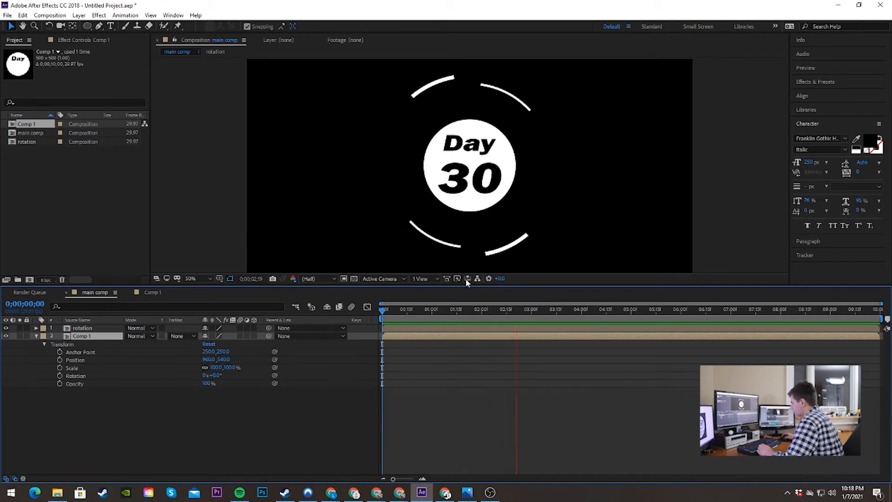
{"action": "key", "text": "space"}
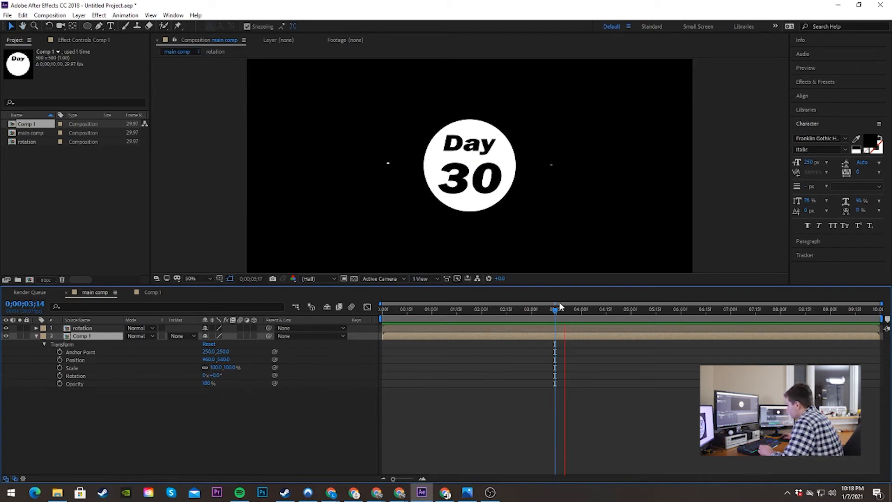
Step: Scale the Comp 1 layer to 144% so the badge fills more of the rotating circle lines
{"action": "left_click_drag", "start_coordinate": [560, 302], "coordinate": [457, 319]}
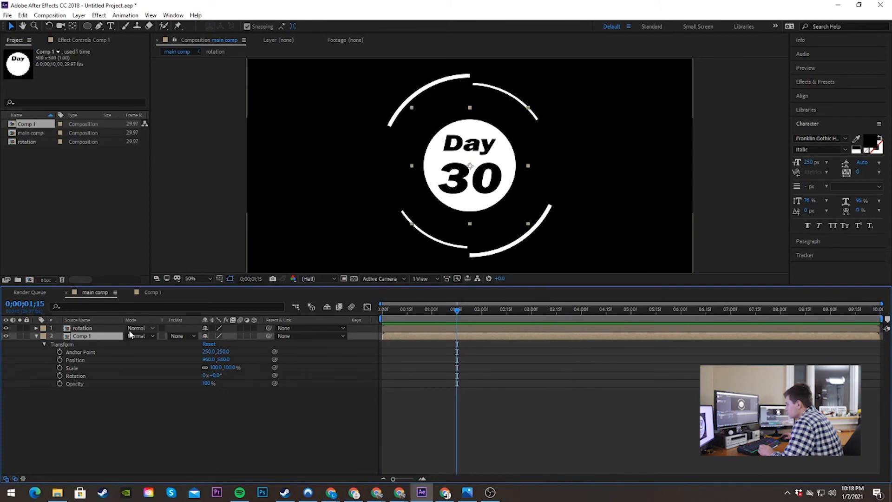
{"action": "key", "text": "space"}
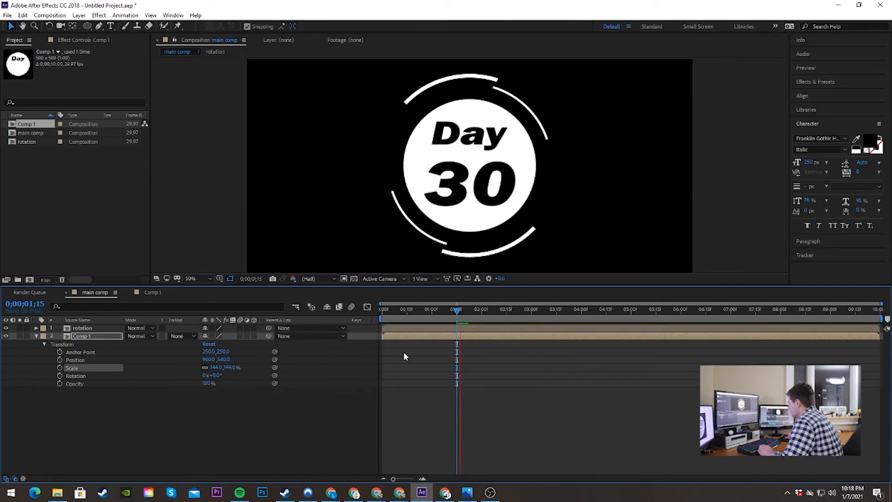
{"action": "key", "text": "space"}
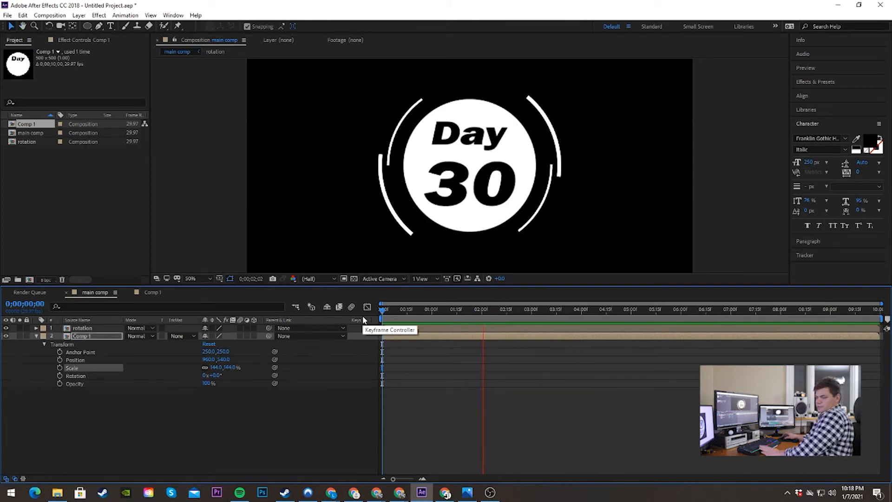
{"action": "key", "text": "space"}
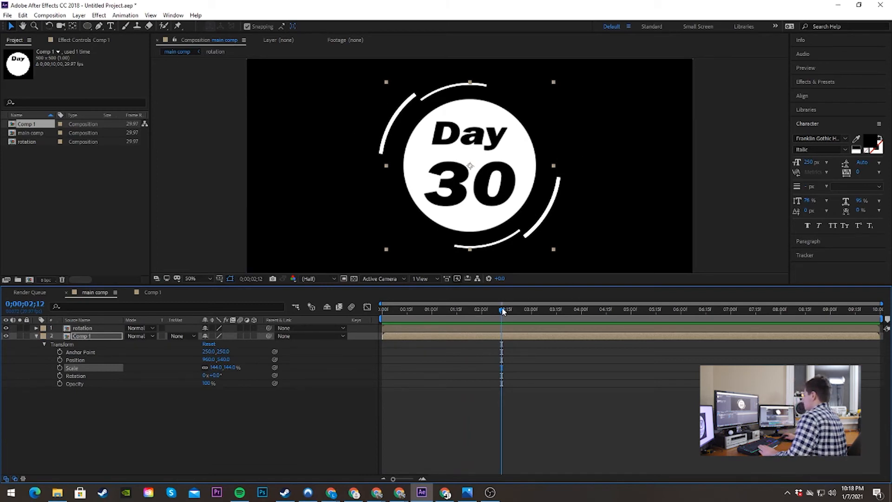
Step: At 0;00;01;20, draw a closed freeform Pen tool mask on the Comp 1 layer enclosing the whole badge and rotating lines
{"action": "left_click_drag", "start_coordinate": [502, 308], "coordinate": [466, 310]}
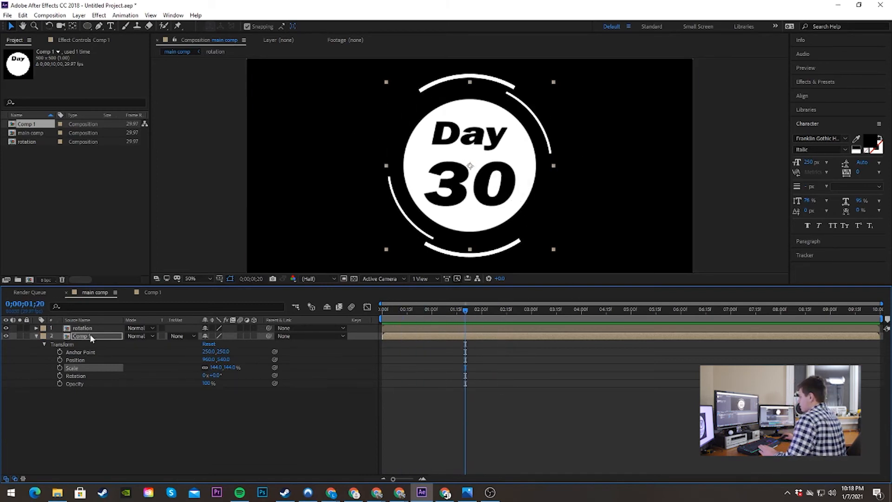
{"action": "left_click", "coordinate": [99, 26]}
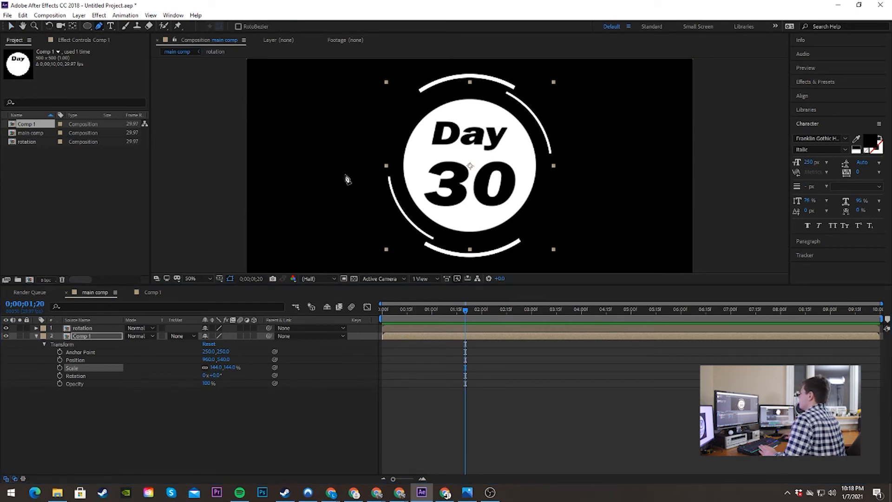
{"action": "left_click", "coordinate": [345, 257]}
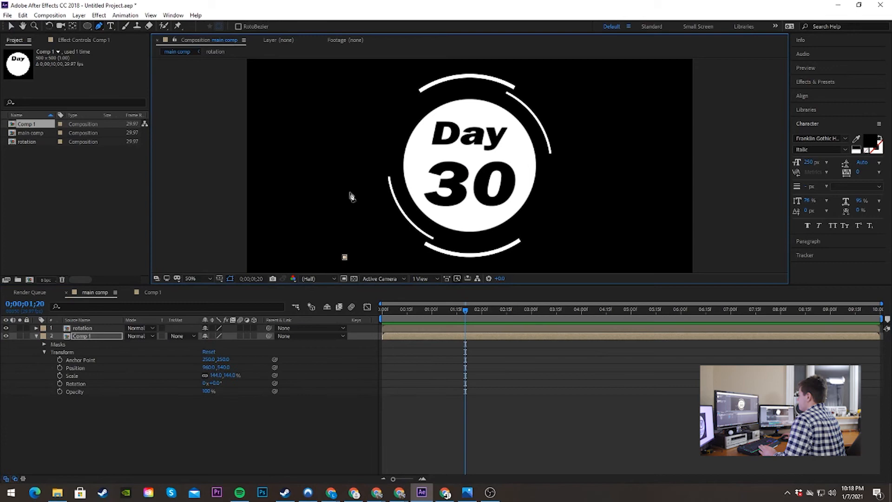
{"action": "left_click", "coordinate": [350, 79]}
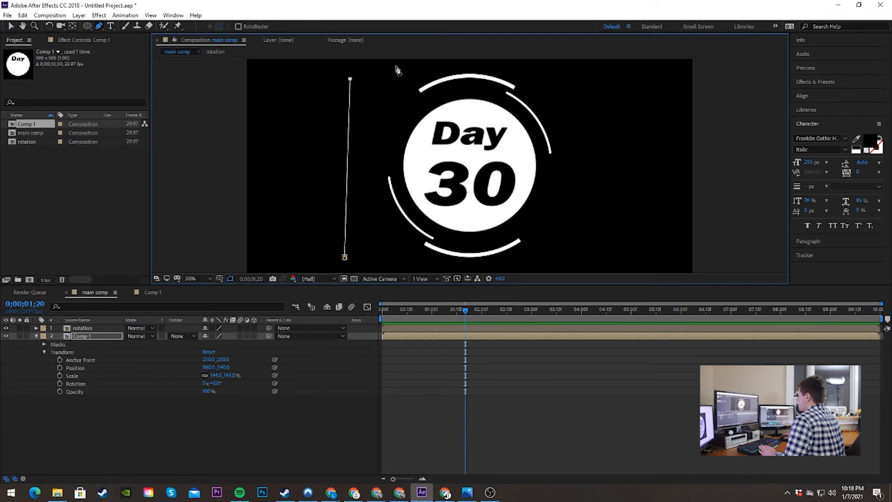
{"action": "left_click_drag", "start_coordinate": [400, 66], "coordinate": [522, 94]}
{"action": "left_click", "coordinate": [517, 82]}
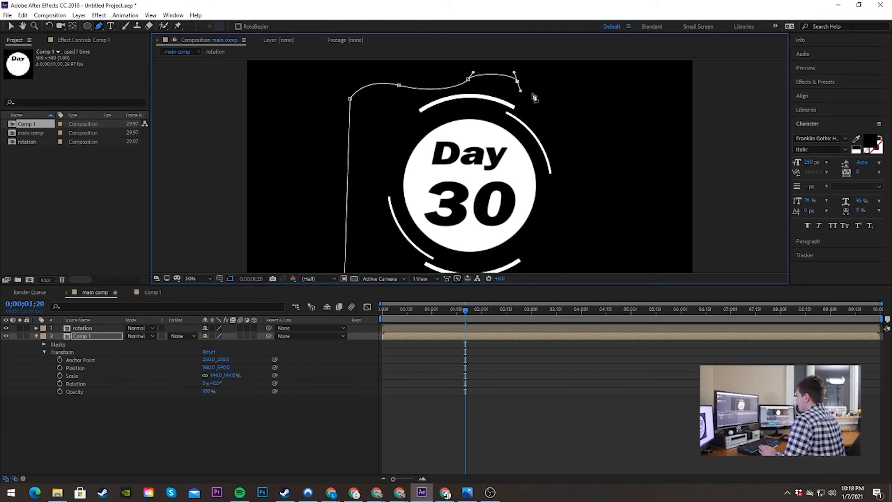
{"action": "left_click_drag", "start_coordinate": [566, 115], "coordinate": [576, 106]}
{"action": "left_click", "coordinate": [610, 149]}
{"action": "scroll", "coordinate": [524, 211], "scroll_direction": "down", "scroll_amount": 2}
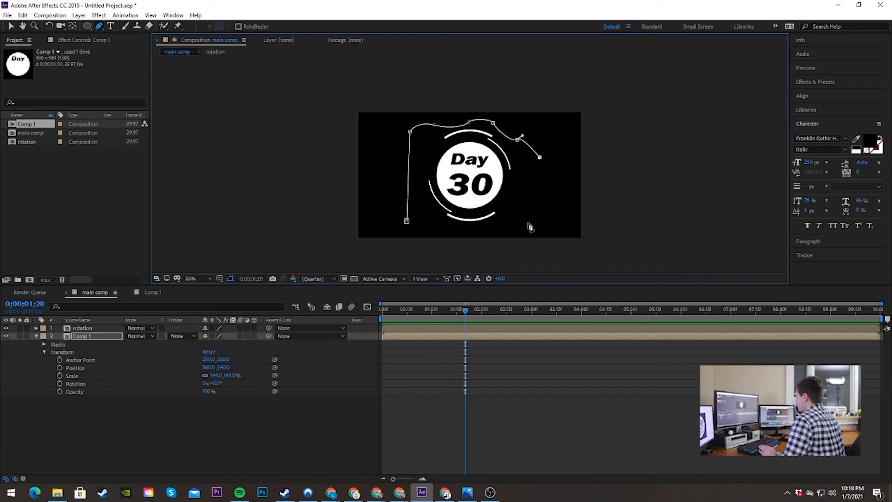
{"action": "left_click", "coordinate": [524, 191]}
{"action": "left_click", "coordinate": [509, 225]}
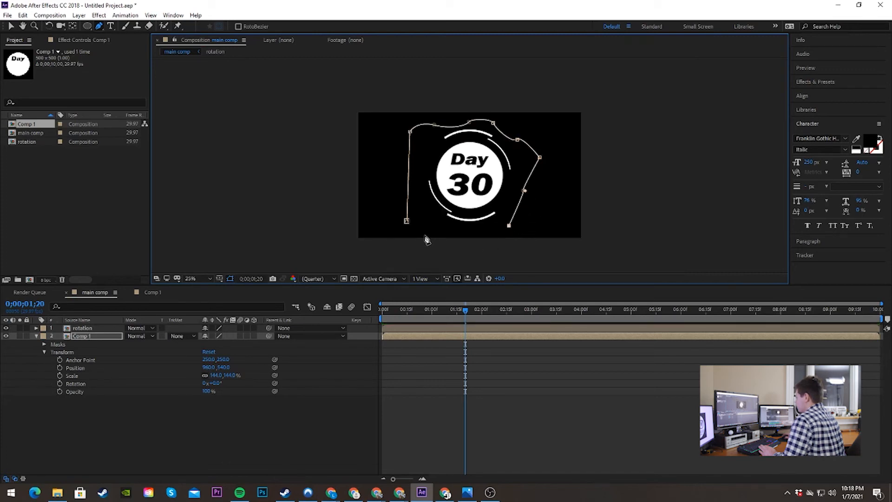
{"action": "left_click", "coordinate": [407, 222]}
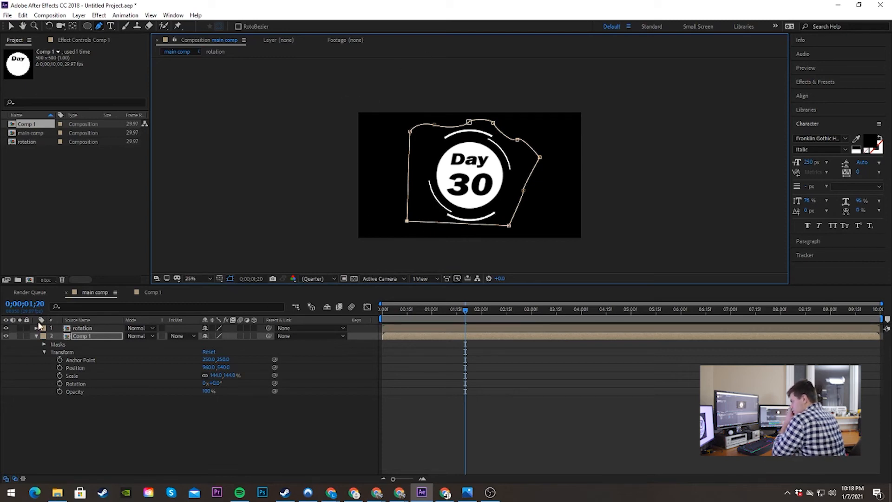
Step: Reveal the properties of Mask 1 on Comp 1 and set a Mask Path keyframe at 0;00;00;15
{"action": "left_click", "coordinate": [40, 342]}
{"action": "left_click", "coordinate": [44, 345]}
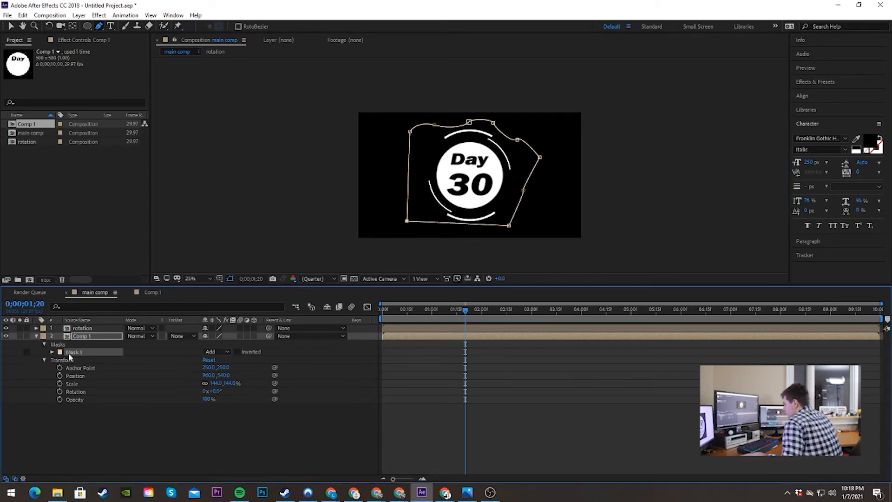
{"action": "left_click", "coordinate": [52, 352]}
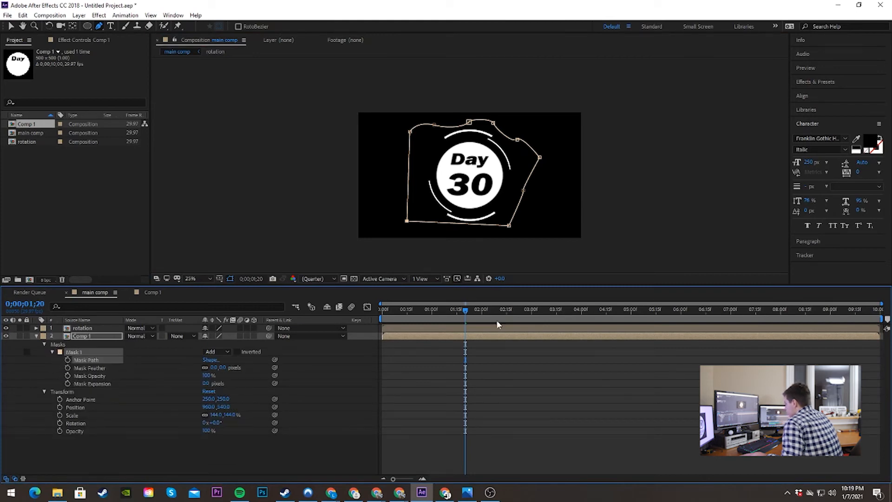
{"action": "left_click_drag", "start_coordinate": [468, 310], "coordinate": [407, 328]}
{"action": "left_click", "coordinate": [68, 360]}
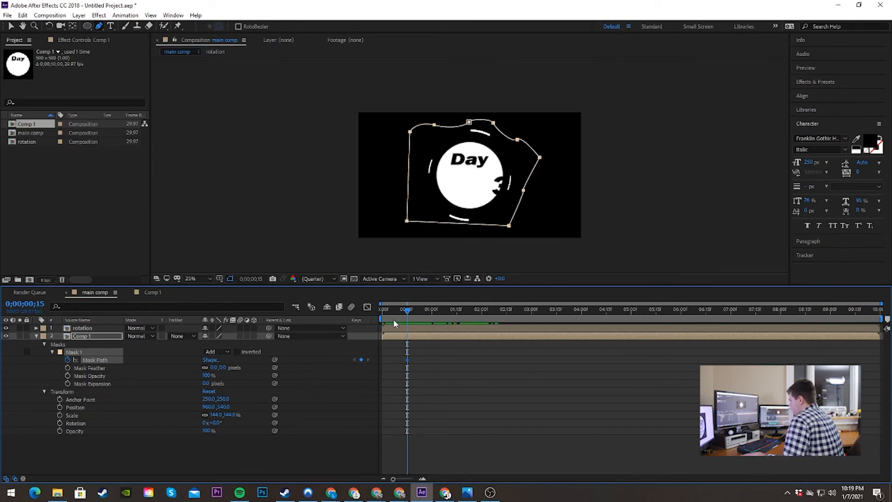
Step: At 0;00;00;00, pull the mask's upper points down below and outside the badge so the starting shape hides it completely
{"action": "left_click_drag", "start_coordinate": [409, 313], "coordinate": [363, 309]}
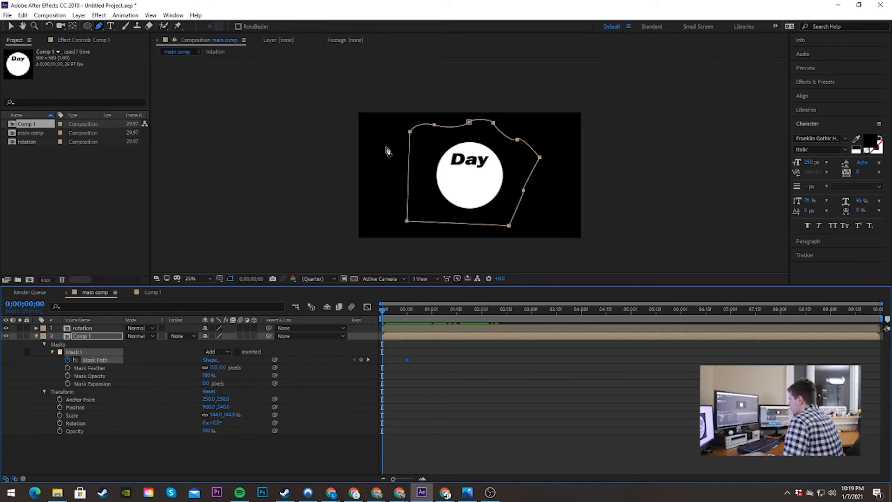
{"action": "key", "text": "period"}
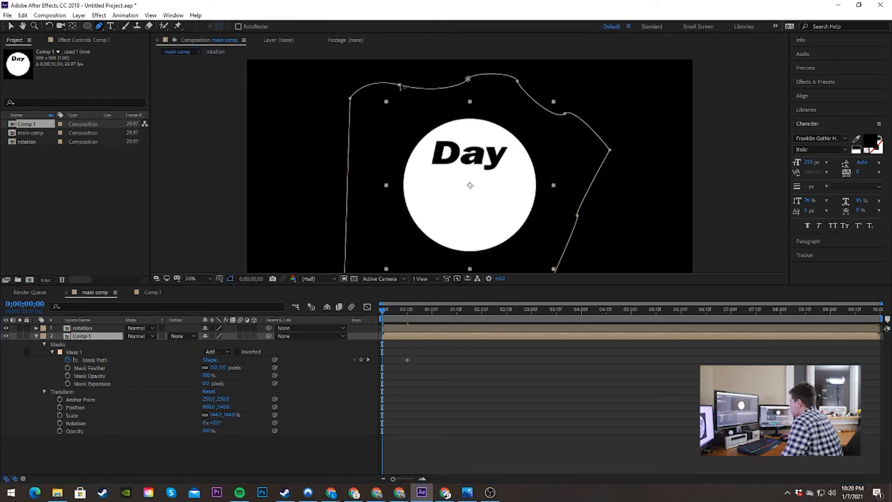
{"action": "left_click_drag", "start_coordinate": [399, 86], "coordinate": [397, 261]}
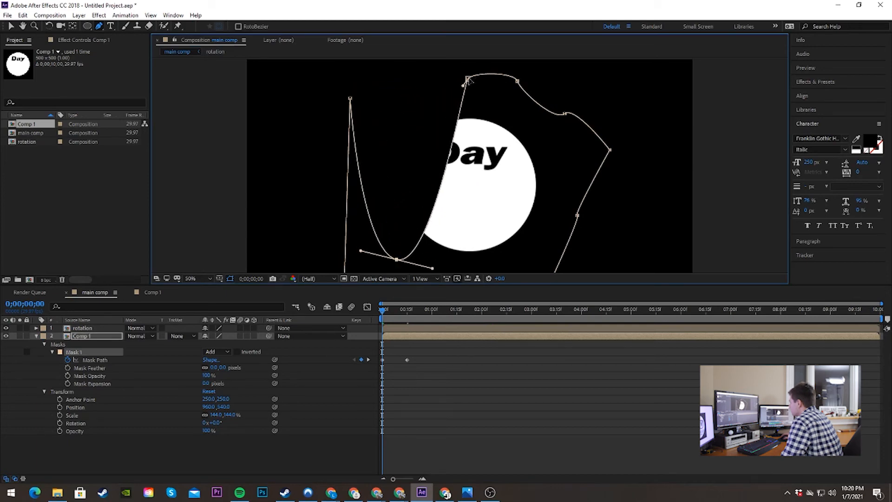
{"action": "left_click_drag", "start_coordinate": [467, 79], "coordinate": [516, 264]}
{"action": "left_click", "coordinate": [518, 83]}
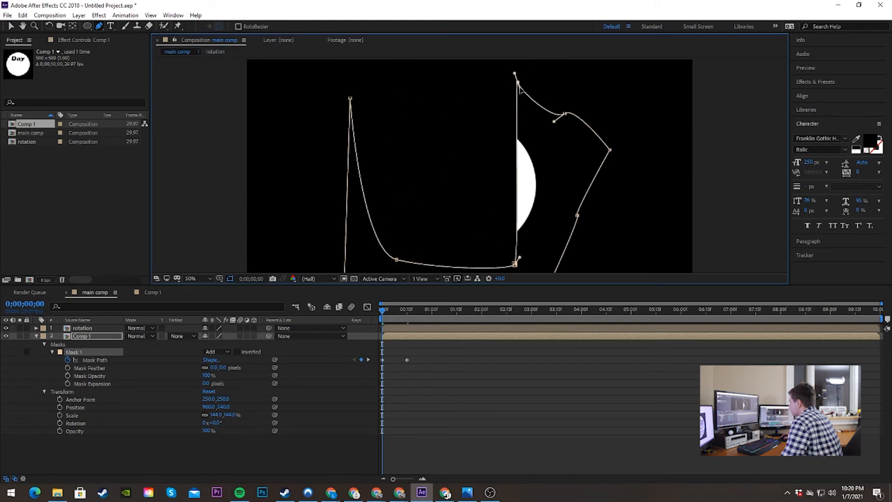
{"action": "left_click_drag", "start_coordinate": [520, 88], "coordinate": [557, 249]}
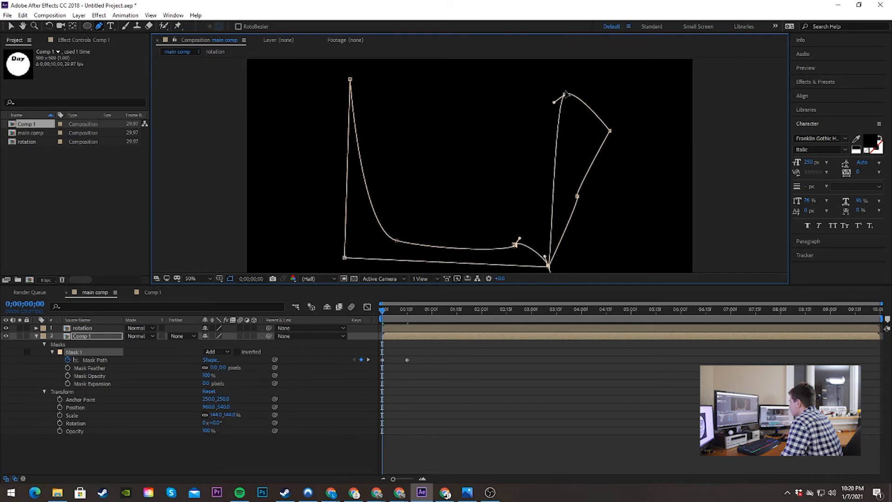
{"action": "left_click_drag", "start_coordinate": [566, 94], "coordinate": [665, 214]}
{"action": "left_click_drag", "start_coordinate": [575, 150], "coordinate": [588, 185]}
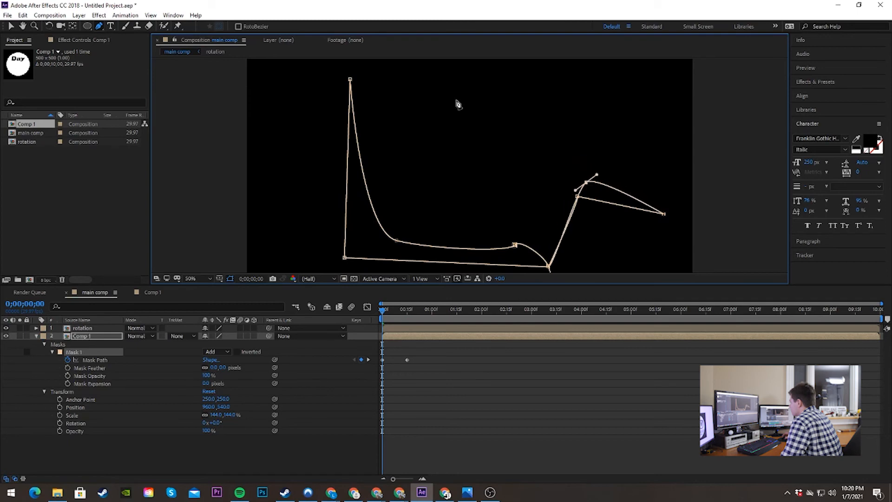
{"action": "left_click_drag", "start_coordinate": [351, 80], "coordinate": [326, 181]}
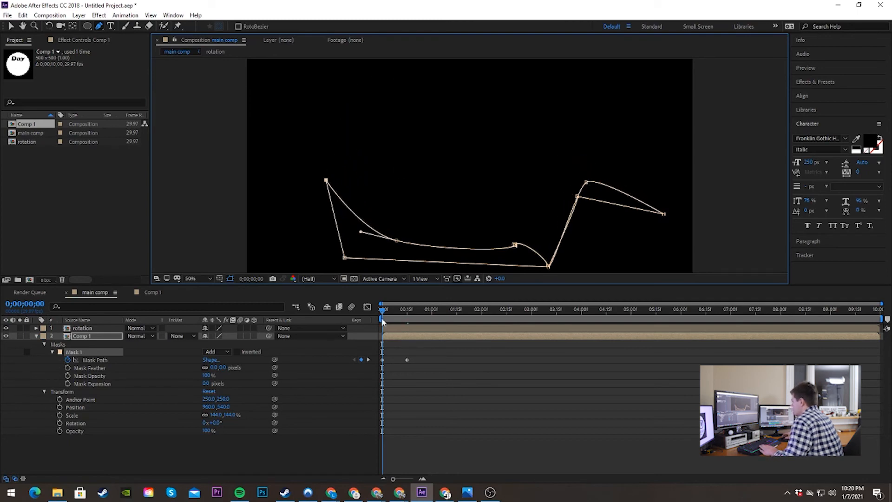
Step: Preview the mask reveal and slow it down by moving the end Mask Path keyframe to just before the 2-second mark
{"action": "left_click", "coordinate": [380, 309]}
{"action": "key", "text": "space"}
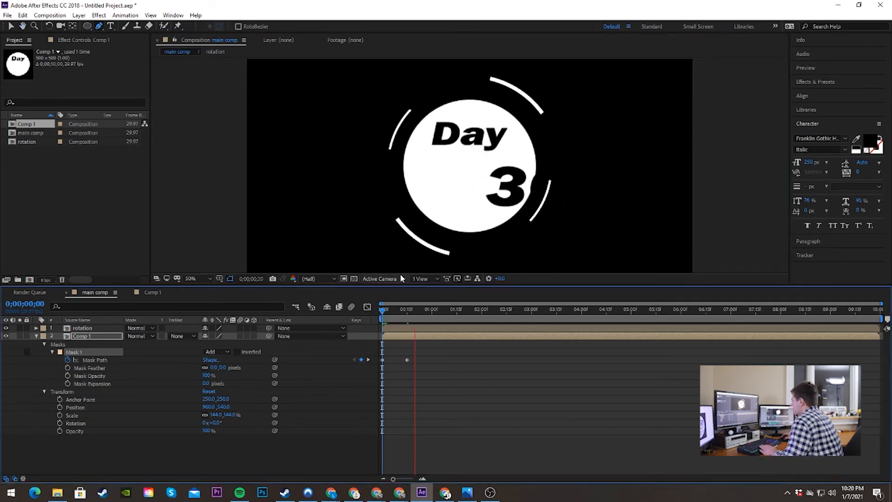
{"action": "left_click_drag", "start_coordinate": [431, 309], "coordinate": [376, 310]}
{"action": "key", "text": "space"}
{"action": "key", "text": "space"}
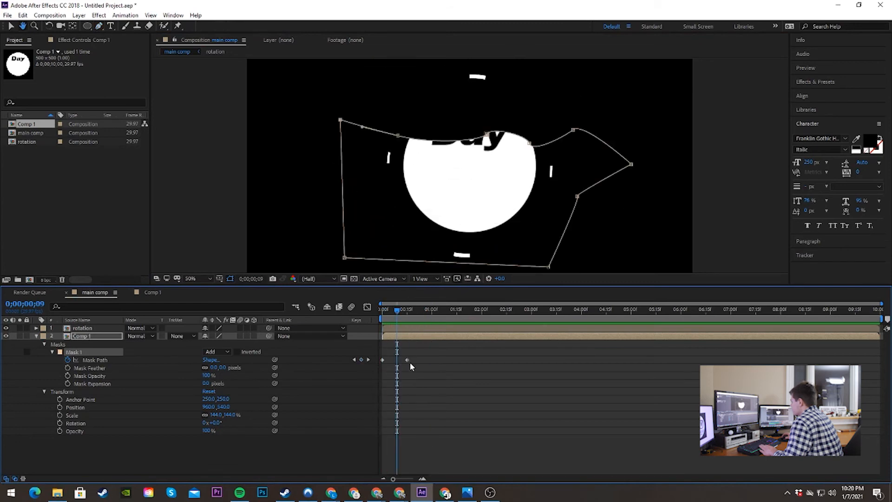
{"action": "left_click_drag", "start_coordinate": [408, 361], "coordinate": [471, 360]}
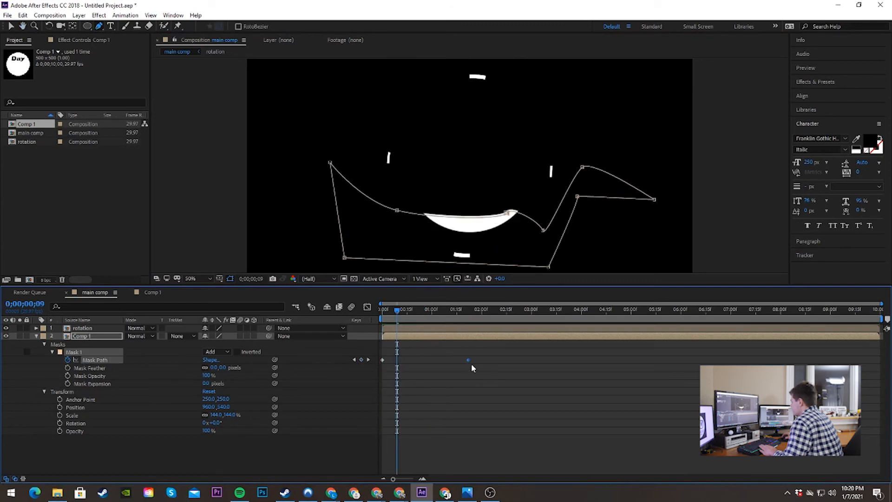
{"action": "left_click_drag", "start_coordinate": [395, 311], "coordinate": [376, 306]}
{"action": "key", "text": "space"}
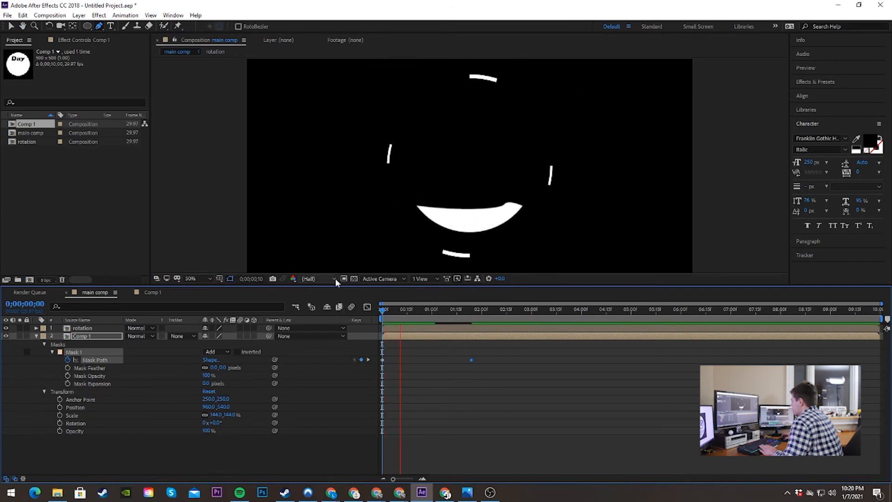
{"action": "left_click", "coordinate": [500, 310]}
{"action": "left_click_drag", "start_coordinate": [501, 312], "coordinate": [316, 318]}
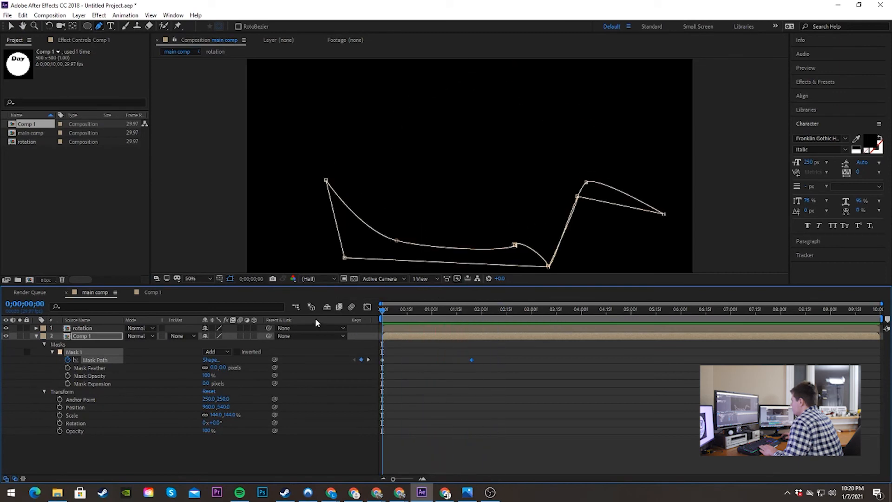
{"action": "key", "text": "space"}
{"action": "key", "text": "space"}
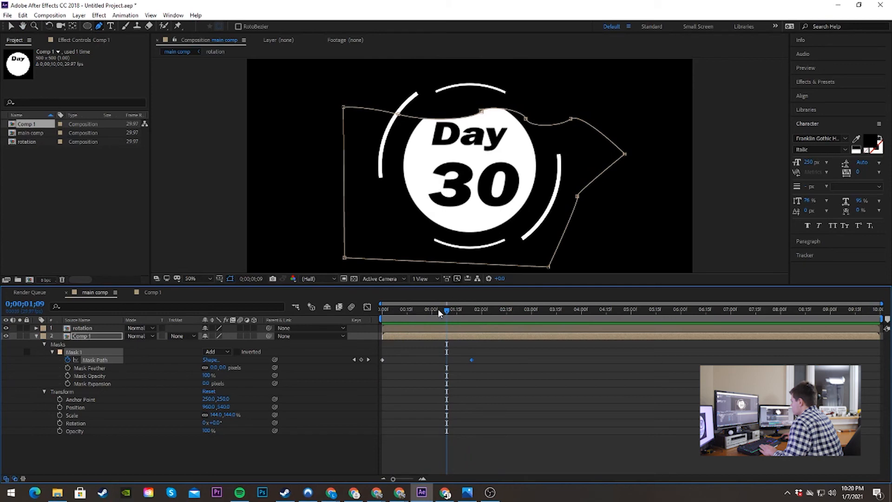
Step: At 0;00;00;22, reposition two points on the mask's upper edge to reshape the wavy reveal across the badge
{"action": "left_click_drag", "start_coordinate": [444, 311], "coordinate": [419, 310]}
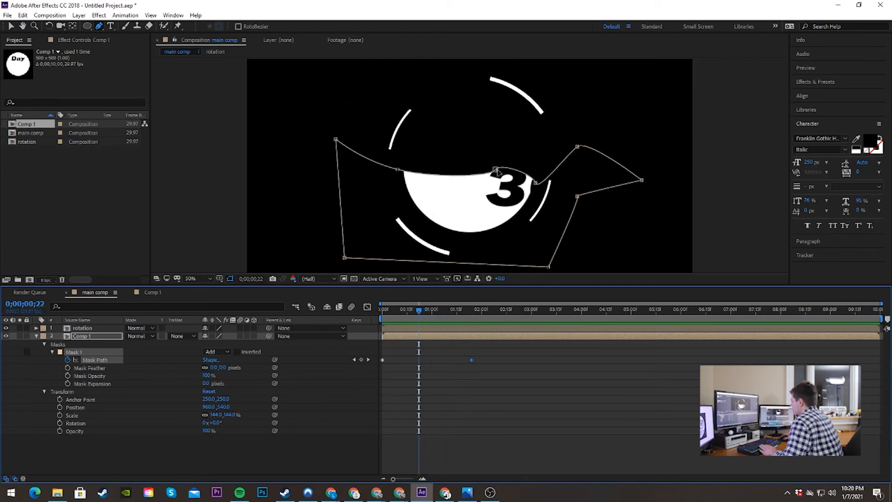
{"action": "left_click_drag", "start_coordinate": [496, 170], "coordinate": [466, 182]}
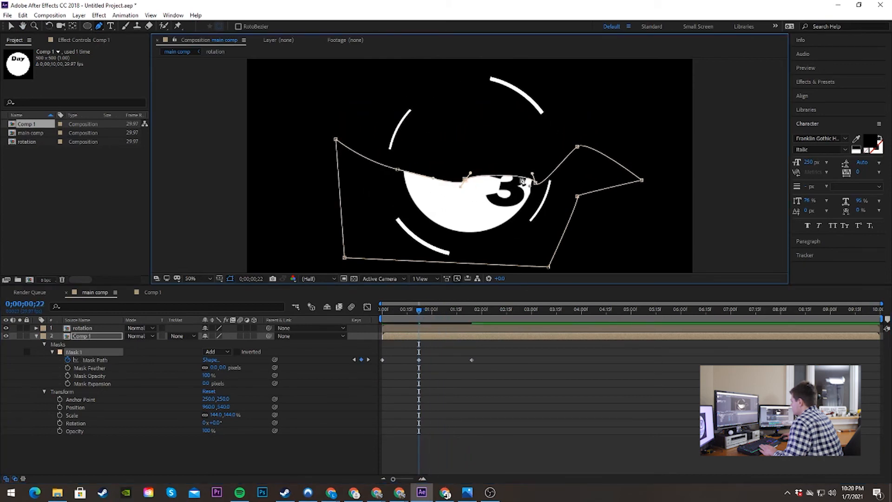
{"action": "left_click_drag", "start_coordinate": [536, 183], "coordinate": [523, 181]}
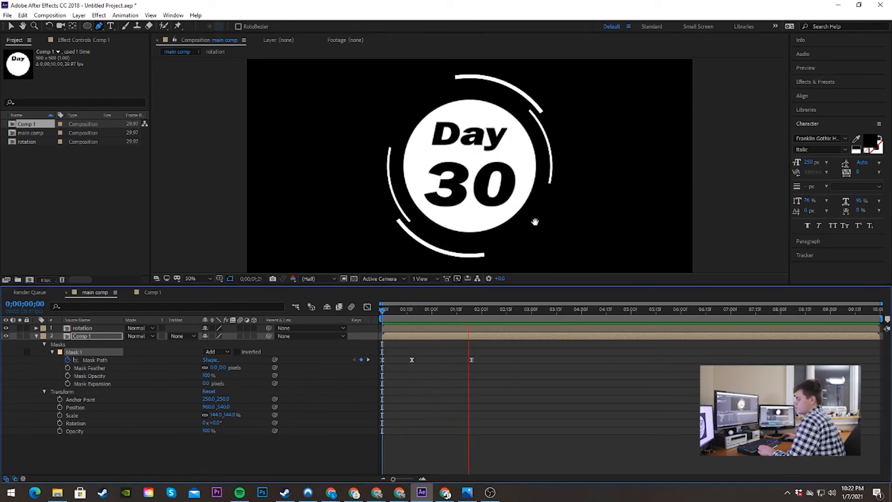
Step: Replay the badge's mask reveal from the start, park the playhead at 0;00;01;26 and collapse the Comp 1 layer's properties
{"action": "key", "text": "space"}
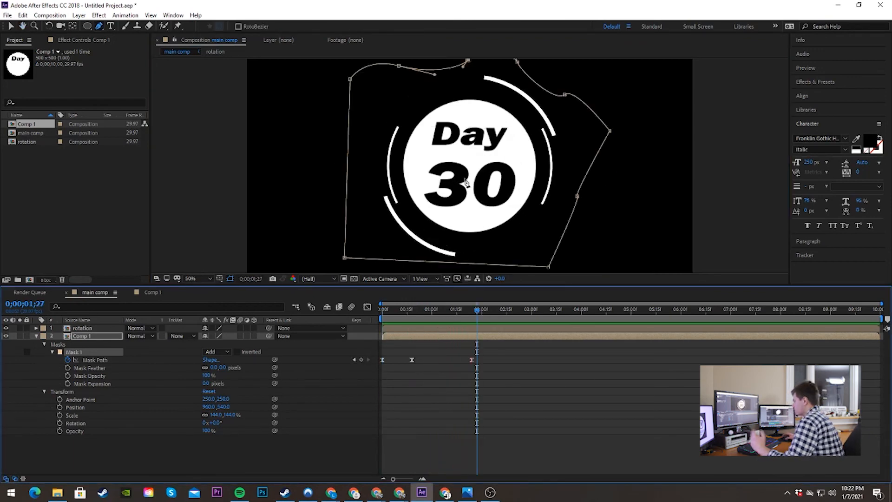
{"action": "left_click_drag", "start_coordinate": [481, 312], "coordinate": [372, 317]}
{"action": "key", "text": "space"}
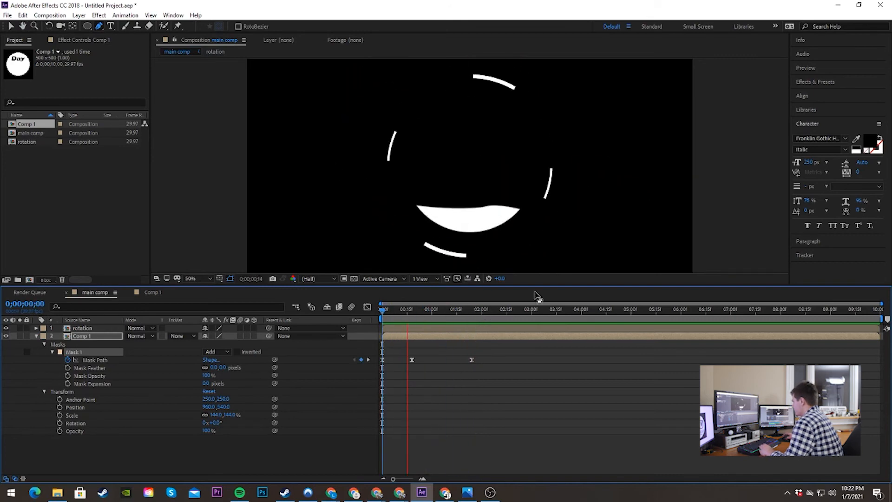
{"action": "key", "text": "space"}
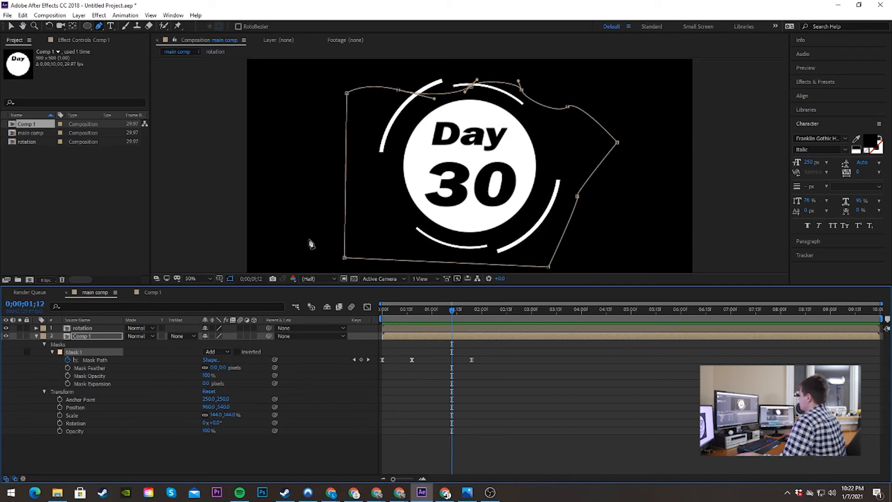
{"action": "left_click_drag", "start_coordinate": [457, 311], "coordinate": [374, 314]}
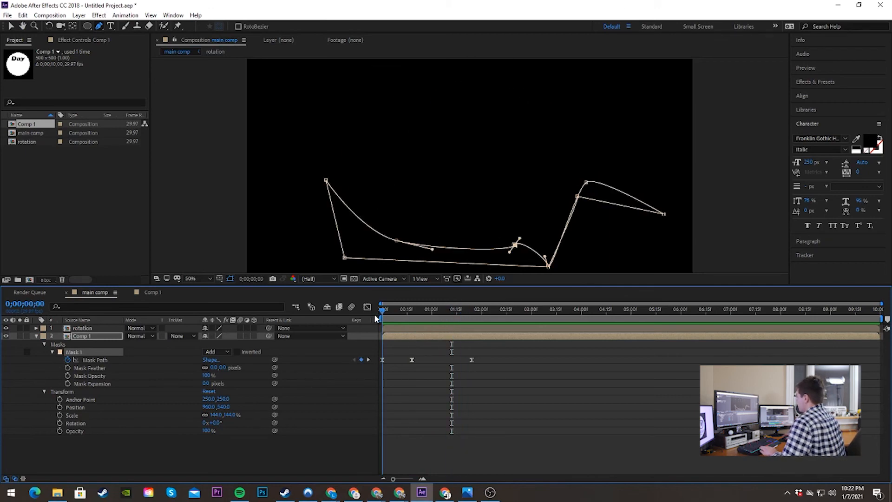
{"action": "key", "text": "space"}
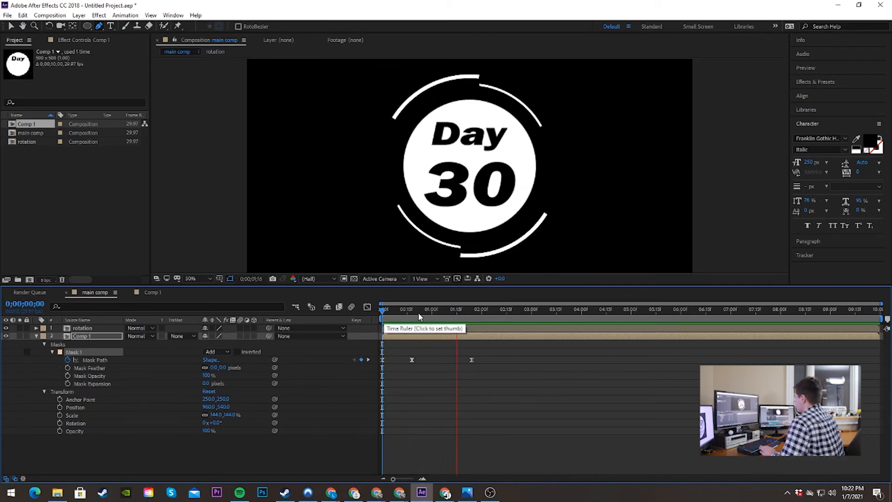
{"action": "key", "text": "space"}
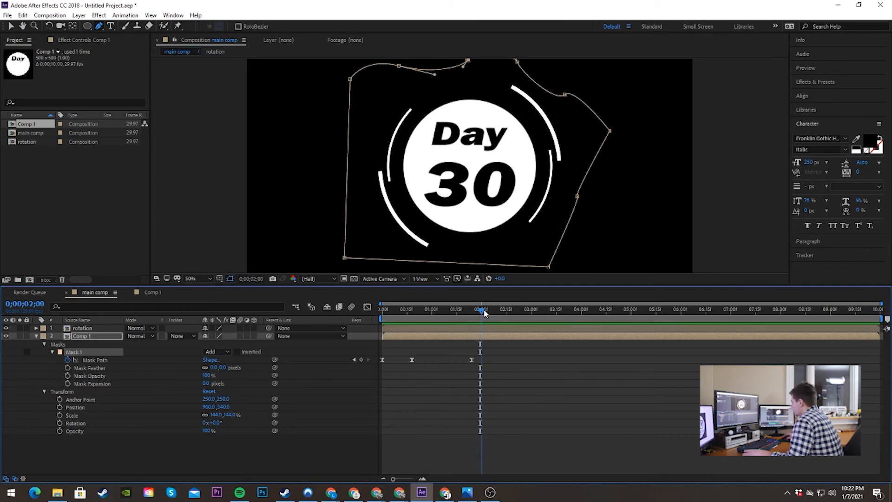
{"action": "mouse_move", "coordinate": [472, 310]}
{"action": "left_mouse_down"}
{"action": "mouse_move", "coordinate": [420, 310]}
{"action": "mouse_move", "coordinate": [475, 310]}
{"action": "left_mouse_up"}
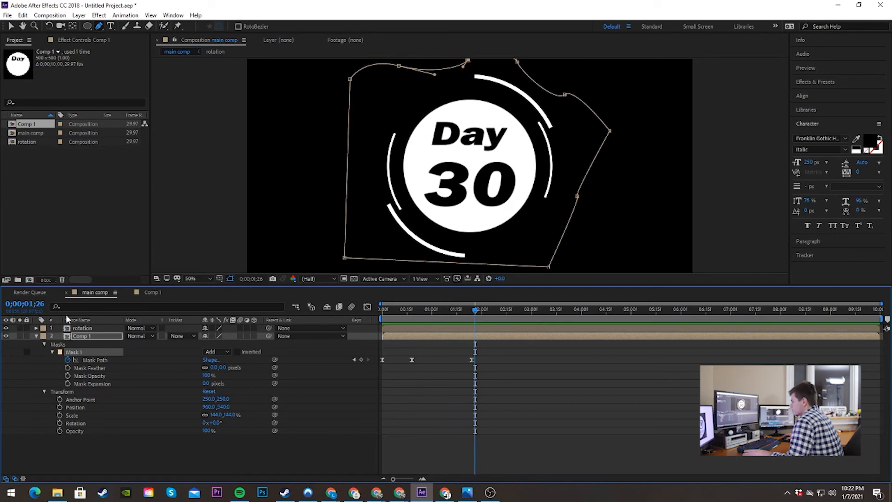
{"action": "left_click", "coordinate": [36, 336]}
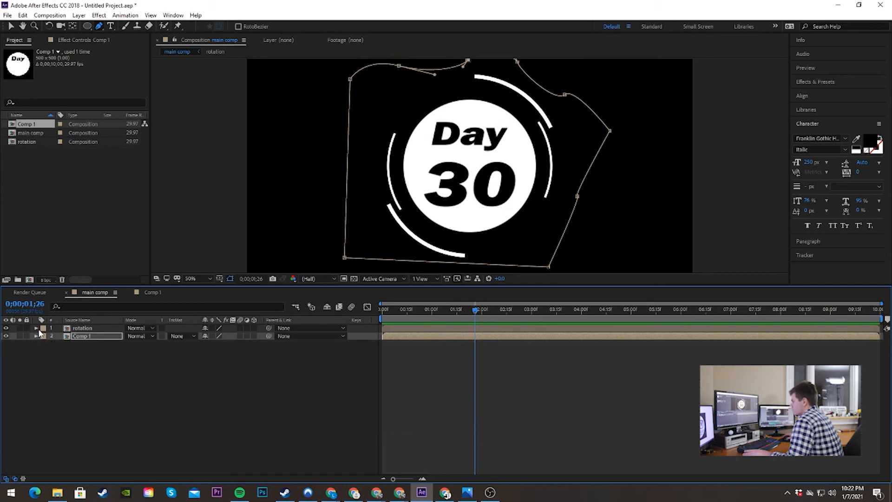
Step: Expand the Comp 1 layer's properties and replay the badge's mask reveal from the start to about the 4-second mark
{"action": "left_click", "coordinate": [36, 336]}
{"action": "left_click", "coordinate": [44, 344]}
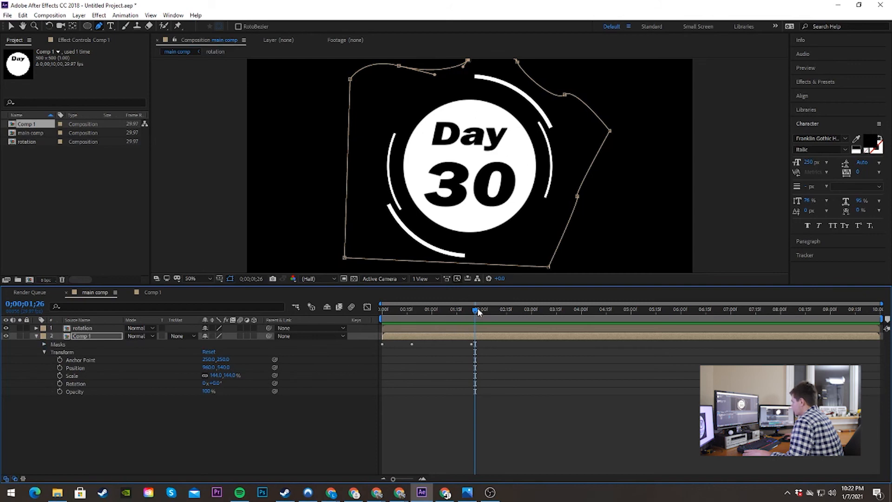
{"action": "left_click_drag", "start_coordinate": [478, 307], "coordinate": [382, 316]}
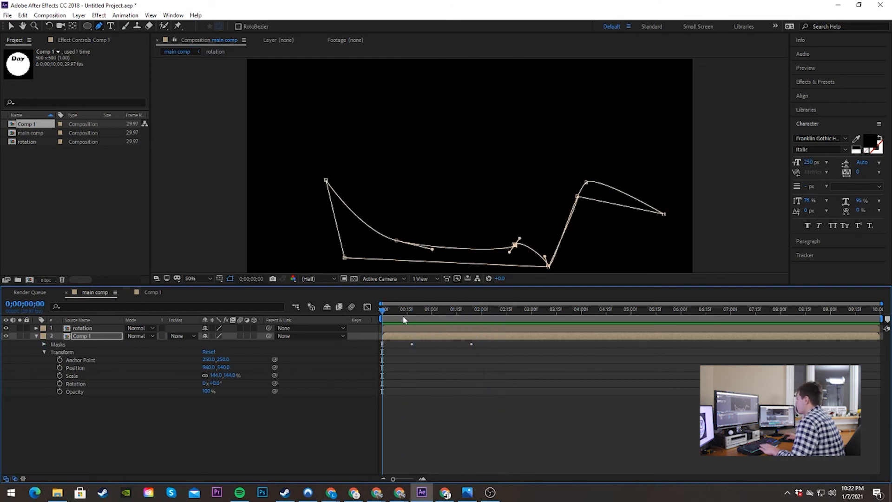
{"action": "key", "text": "space"}
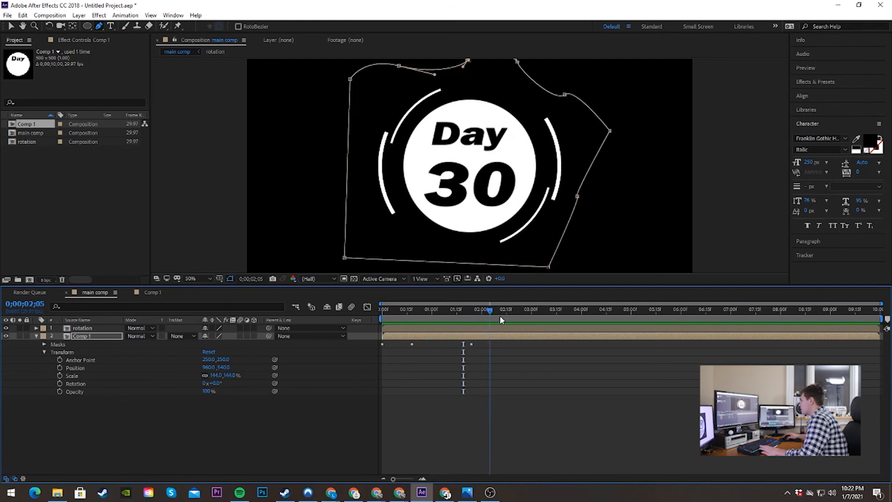
{"action": "left_click_drag", "start_coordinate": [545, 331], "coordinate": [587, 342]}
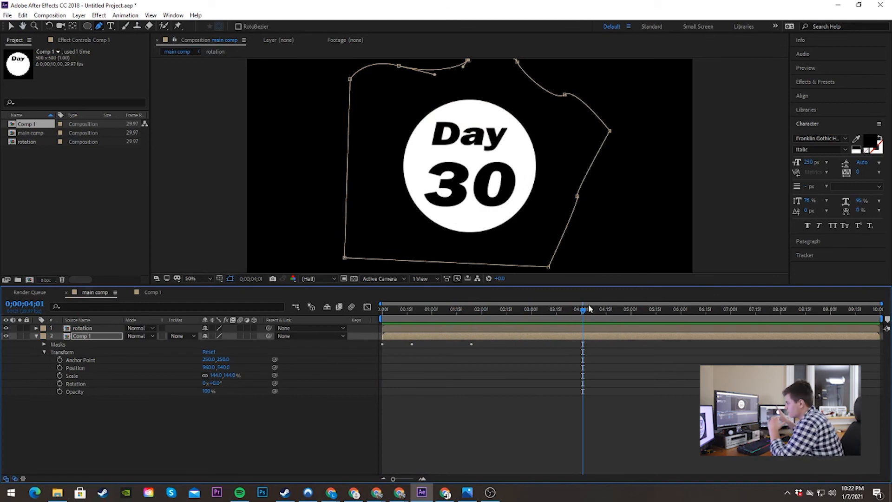
Step: Start Scale keyframes on the Comp 1 layer at 0;00;02;24, enlarge it to 170% at 0;00;03;14, and preview the growth
{"action": "left_click_drag", "start_coordinate": [587, 309], "coordinate": [522, 304]}
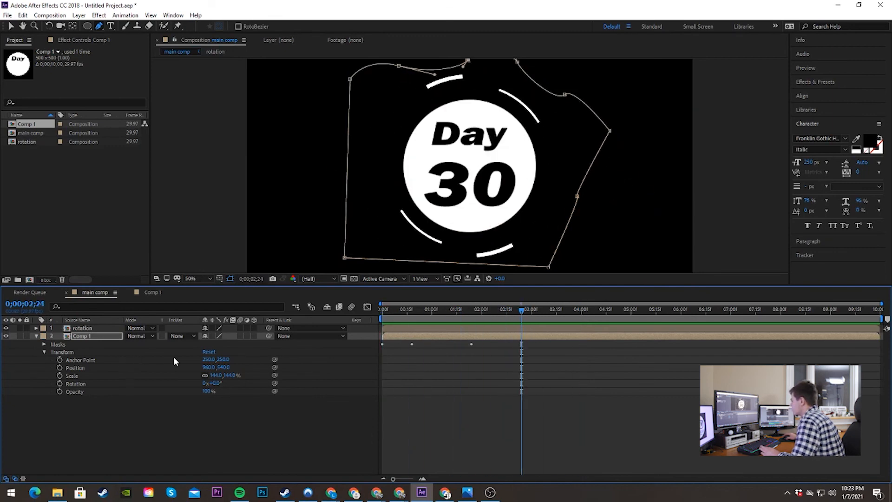
{"action": "left_click", "coordinate": [59, 375]}
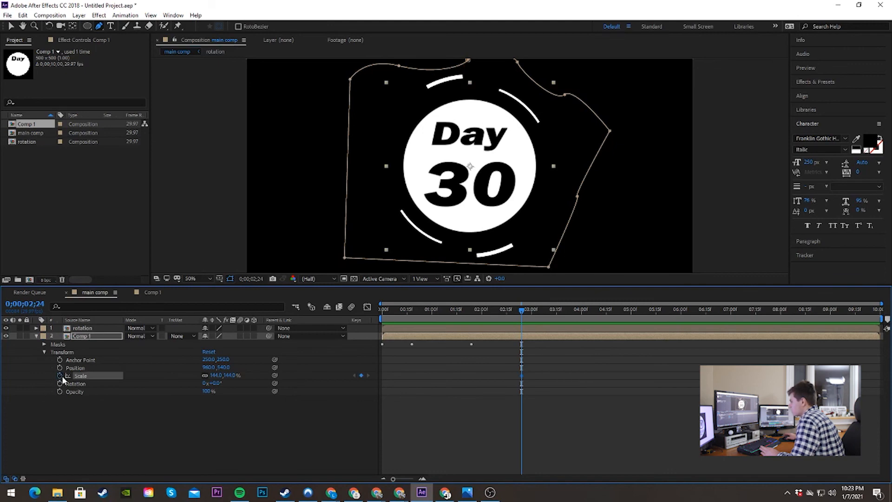
{"action": "left_click_drag", "start_coordinate": [522, 310], "coordinate": [556, 311]}
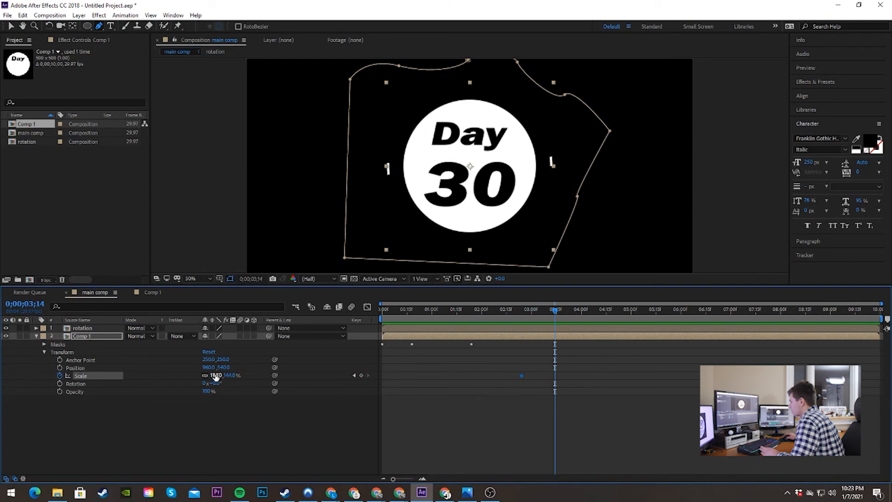
{"action": "left_click_drag", "start_coordinate": [216, 375], "coordinate": [228, 375]}
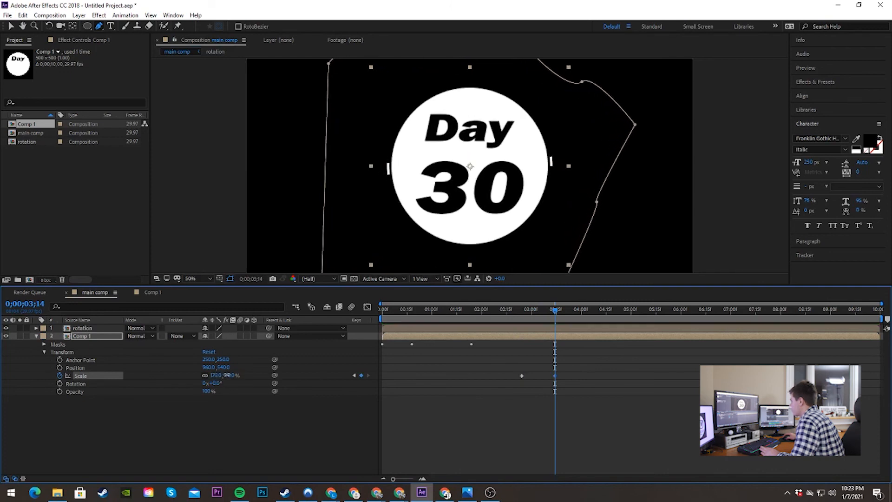
{"action": "left_click_drag", "start_coordinate": [548, 311], "coordinate": [438, 312]}
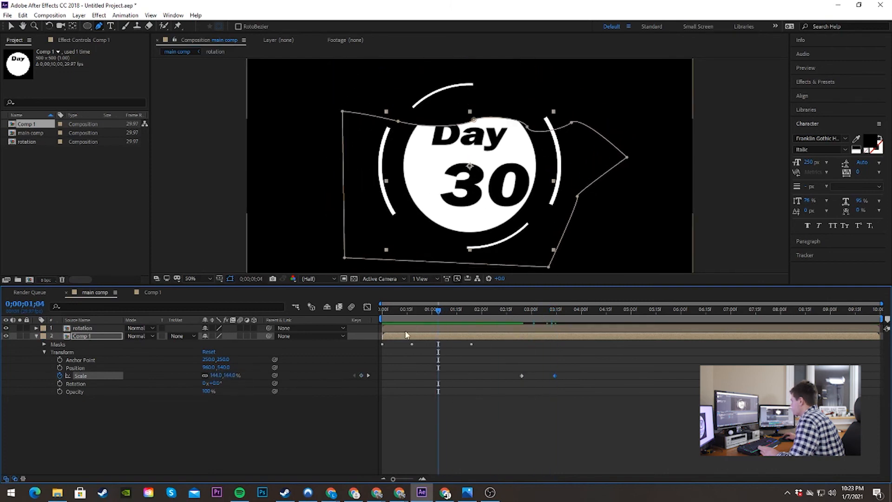
{"action": "key", "text": "space"}
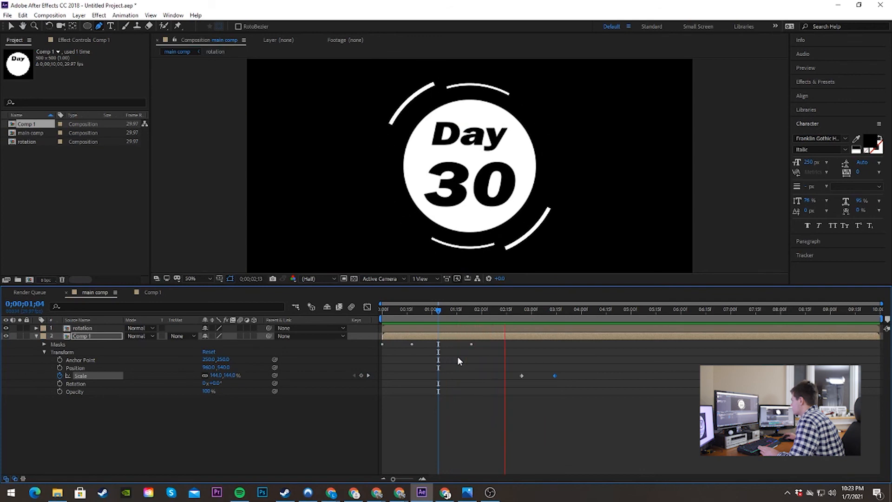
{"action": "key", "text": "space"}
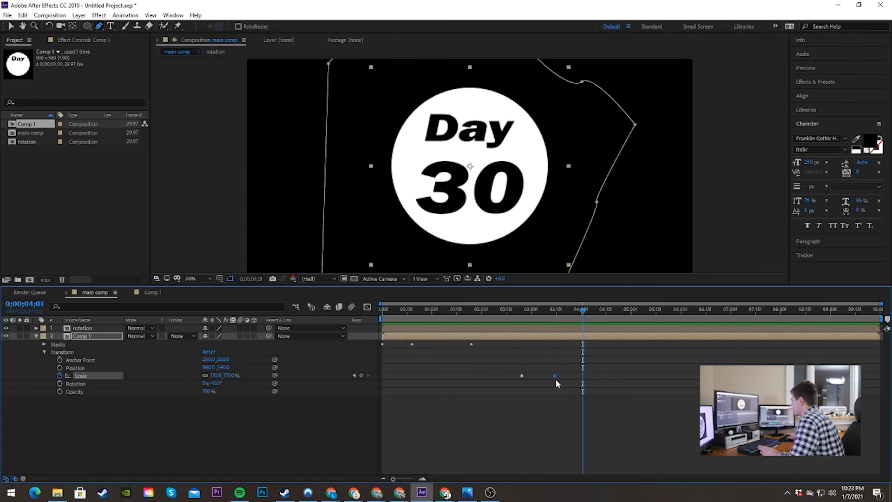
Step: Set the Comp 1 layer's Scale to 0% at 0;00;03;23 and preview the badge shrinking away from 0;00;02;15
{"action": "left_click_drag", "start_coordinate": [585, 311], "coordinate": [568, 311]}
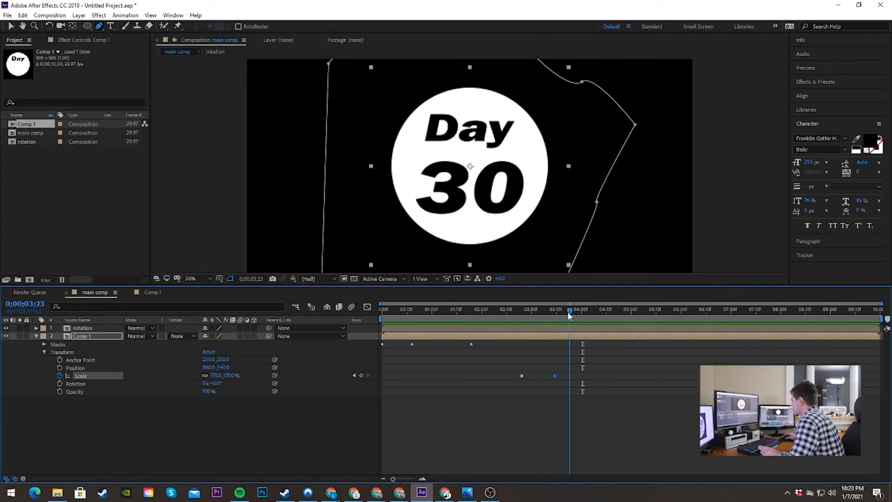
{"action": "left_click", "coordinate": [217, 375]}
{"action": "type", "text": "144"}
{"action": "key", "text": "Return"}
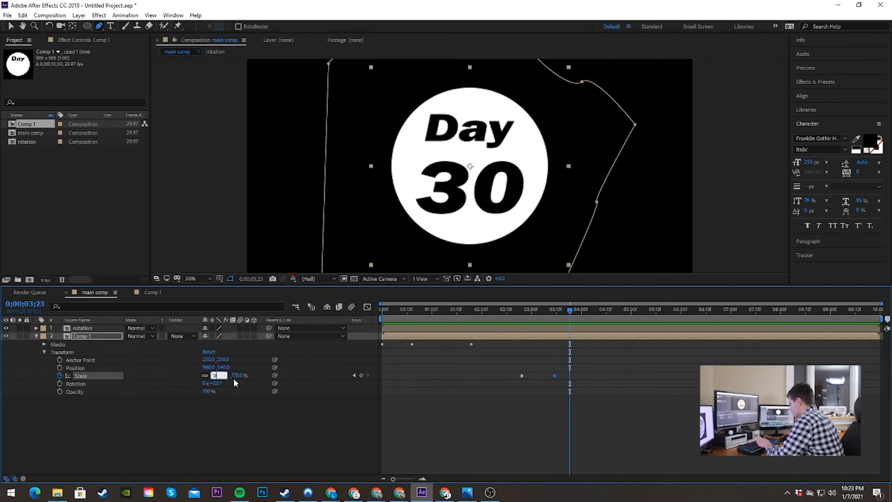
{"action": "key", "text": "space"}
{"action": "left_click", "coordinate": [506, 310]}
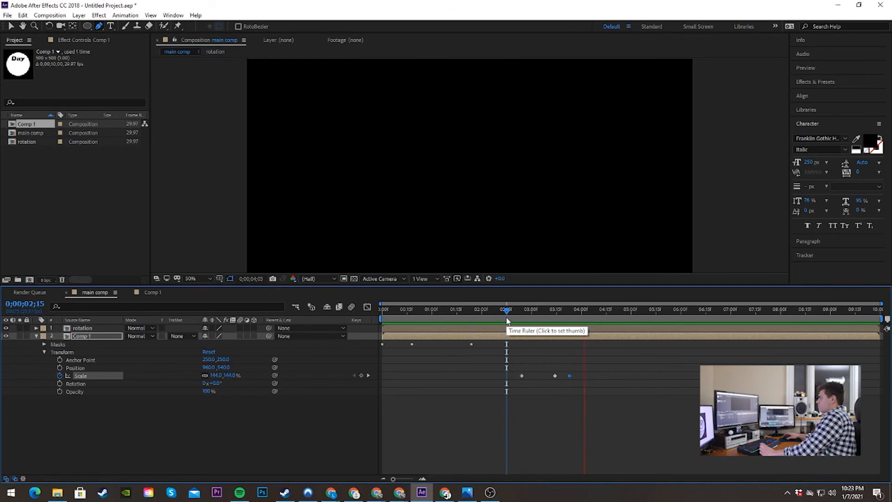
{"action": "key", "text": "space"}
Step: Apply Easy Ease to all three Scale keyframes, move the first one to just before 0;00;02;15, and preview from 0;00;01;28
{"action": "left_click_drag", "start_coordinate": [603, 359], "coordinate": [434, 391]}
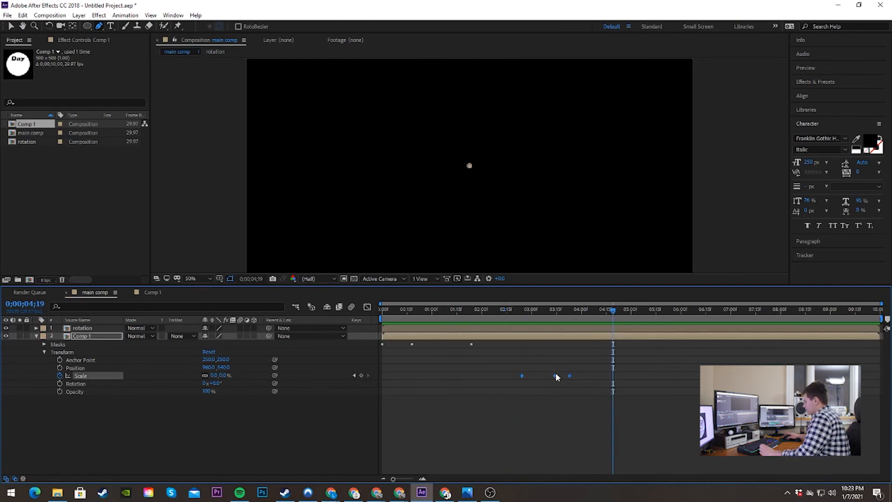
{"action": "left_click", "coordinate": [540, 389]}
{"action": "left_click_drag", "start_coordinate": [522, 376], "coordinate": [501, 375]}
{"action": "left_click", "coordinate": [479, 310]}
{"action": "key", "text": "space"}
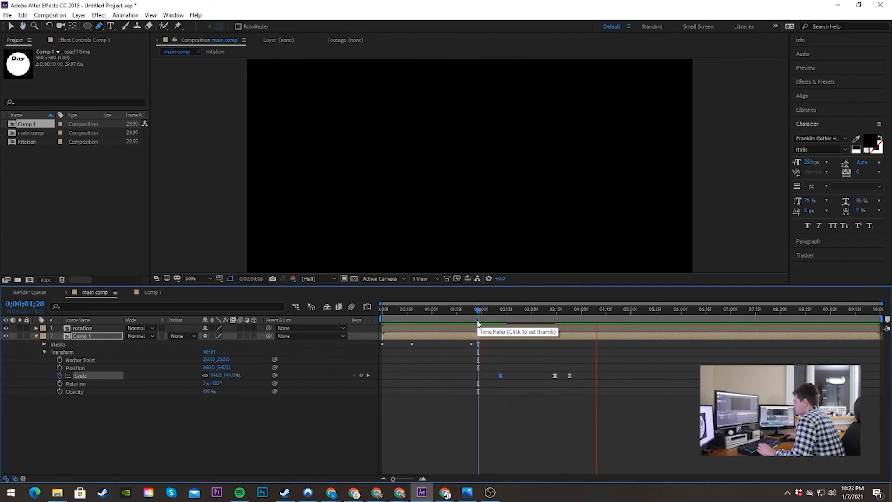
{"action": "key", "text": "g"}
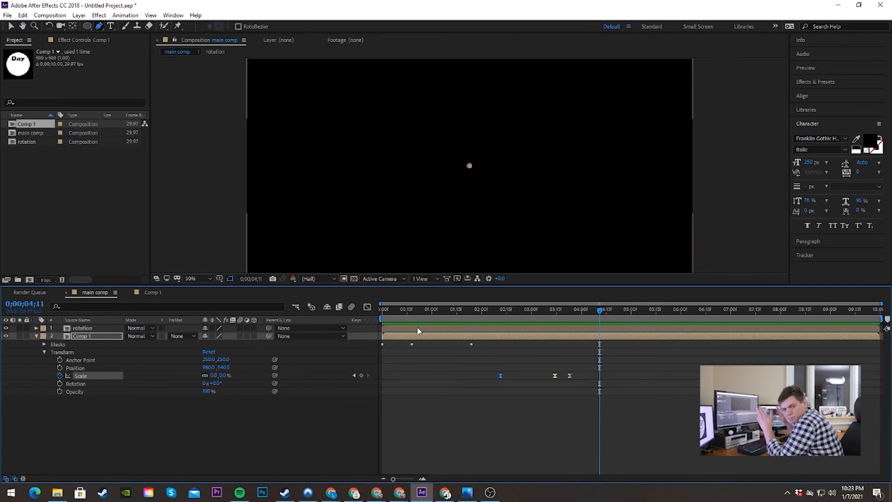
Step: Scrub back through the badge's scale-out, replay the whole animation from the start, and park the playhead at 0;00;02;15
{"action": "left_click_drag", "start_coordinate": [588, 310], "coordinate": [557, 318]}
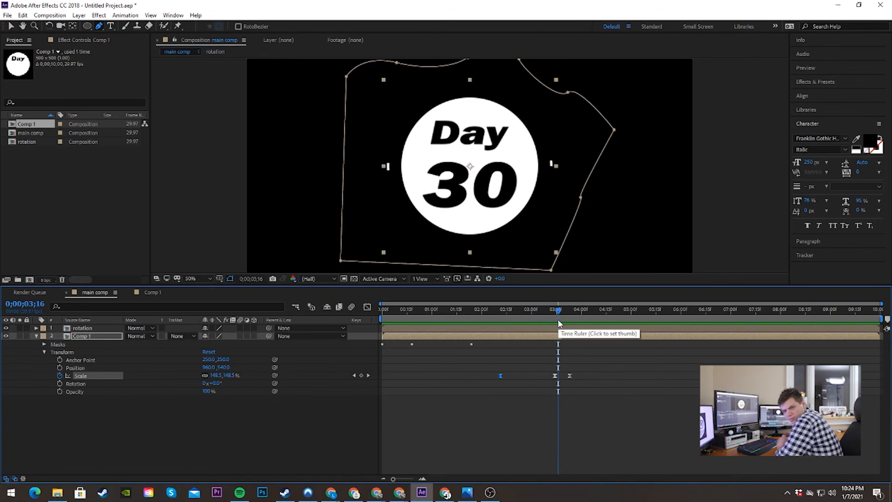
{"action": "key", "text": "Home"}
{"action": "key", "text": "space"}
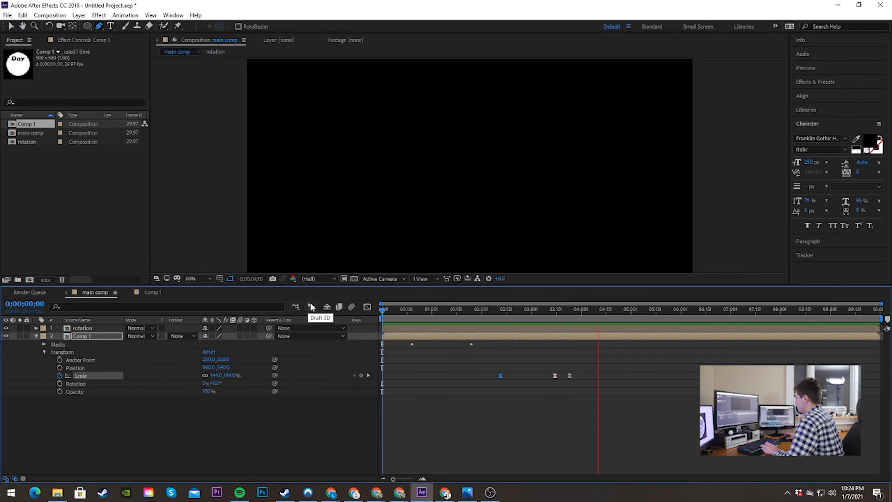
{"action": "key", "text": "space"}
{"action": "left_click", "coordinate": [505, 309]}
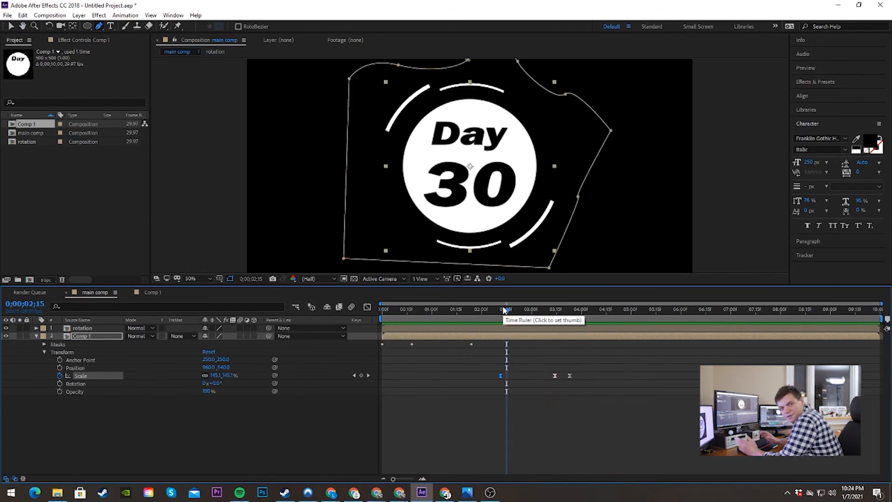